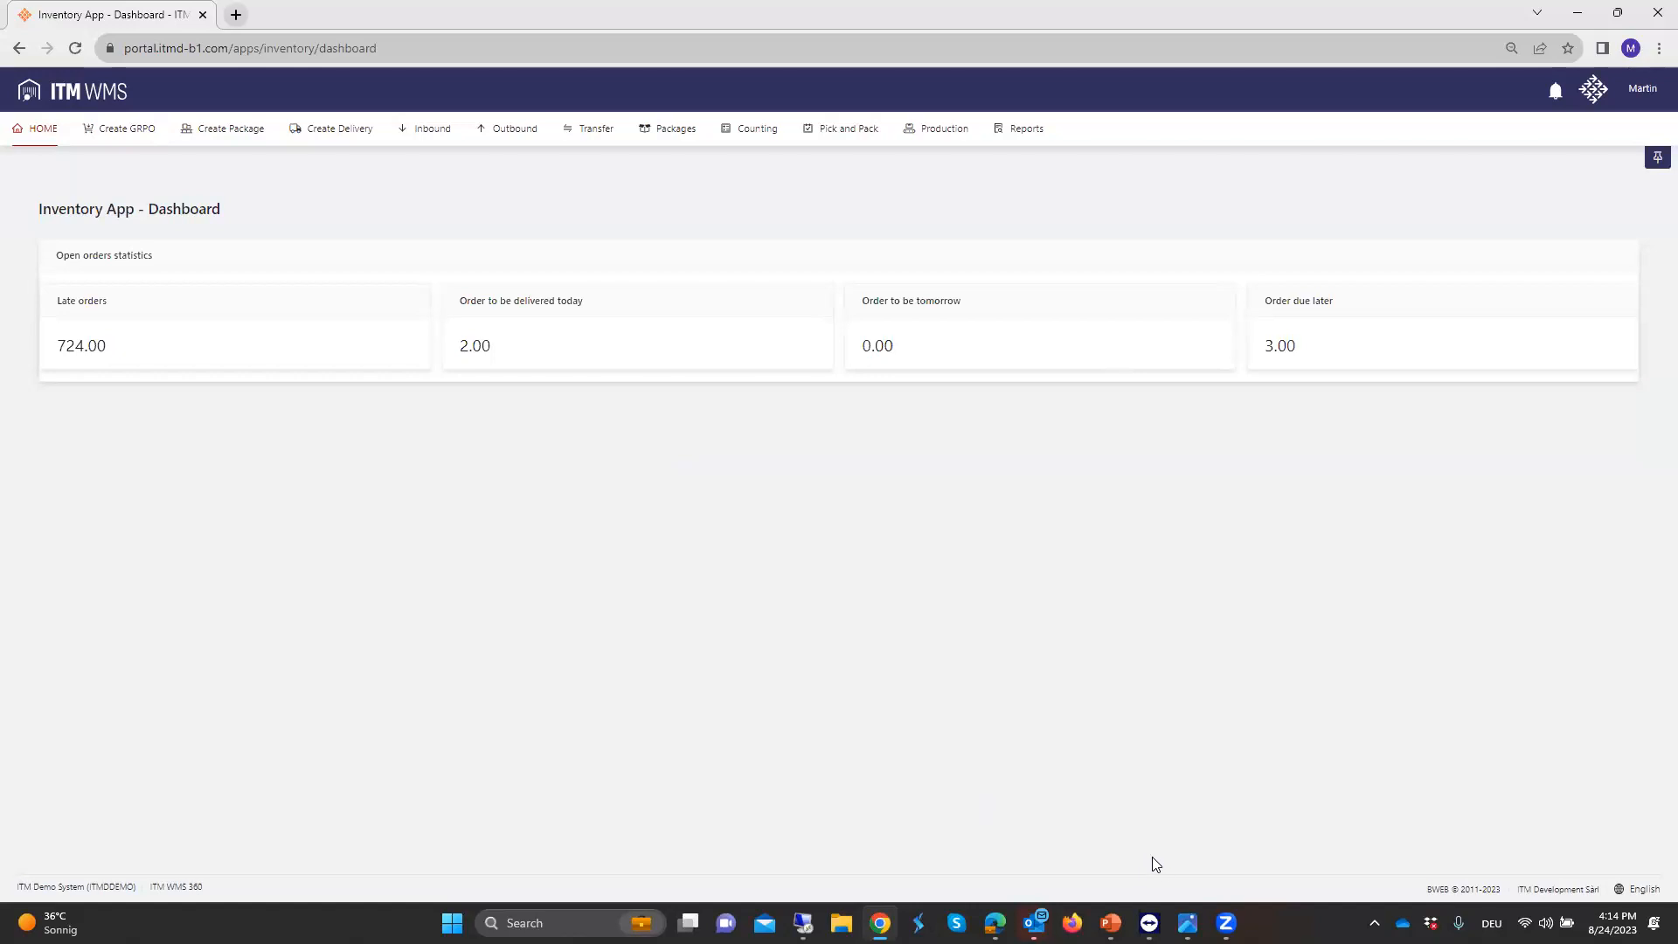
Switch to the TeamViewer session of the Zebra handheld and open purchase order PO 220 from the open purchase orders
{"action": "mouse_move", "coordinate": [1149, 923]}
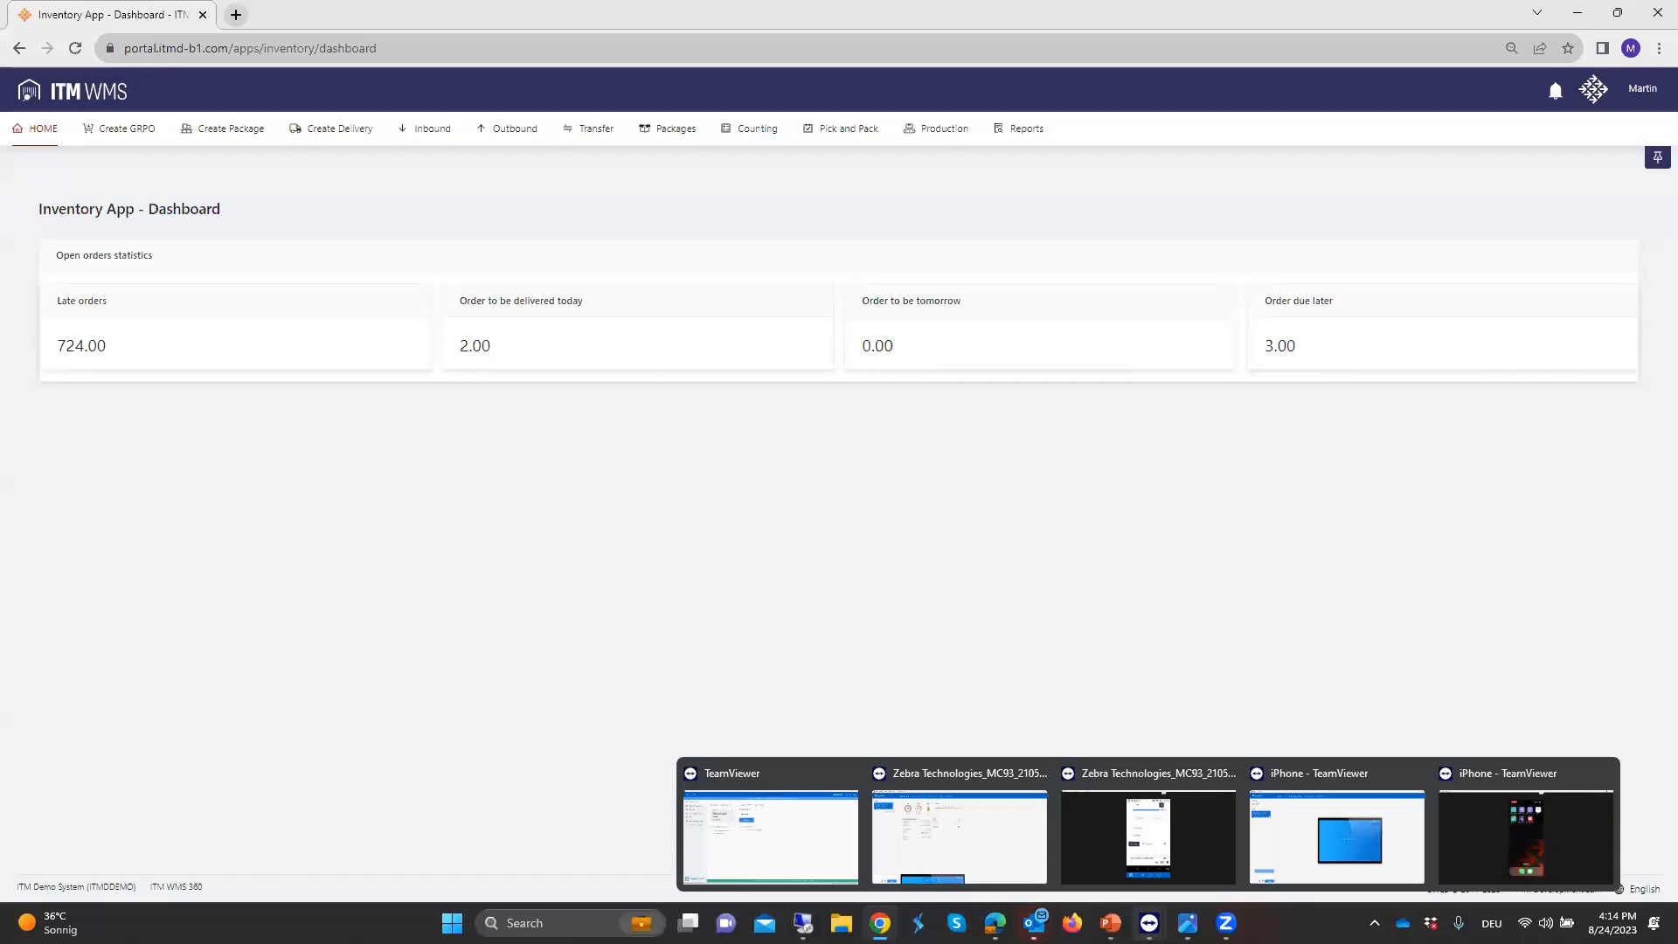
{"action": "left_click", "coordinate": [1163, 854]}
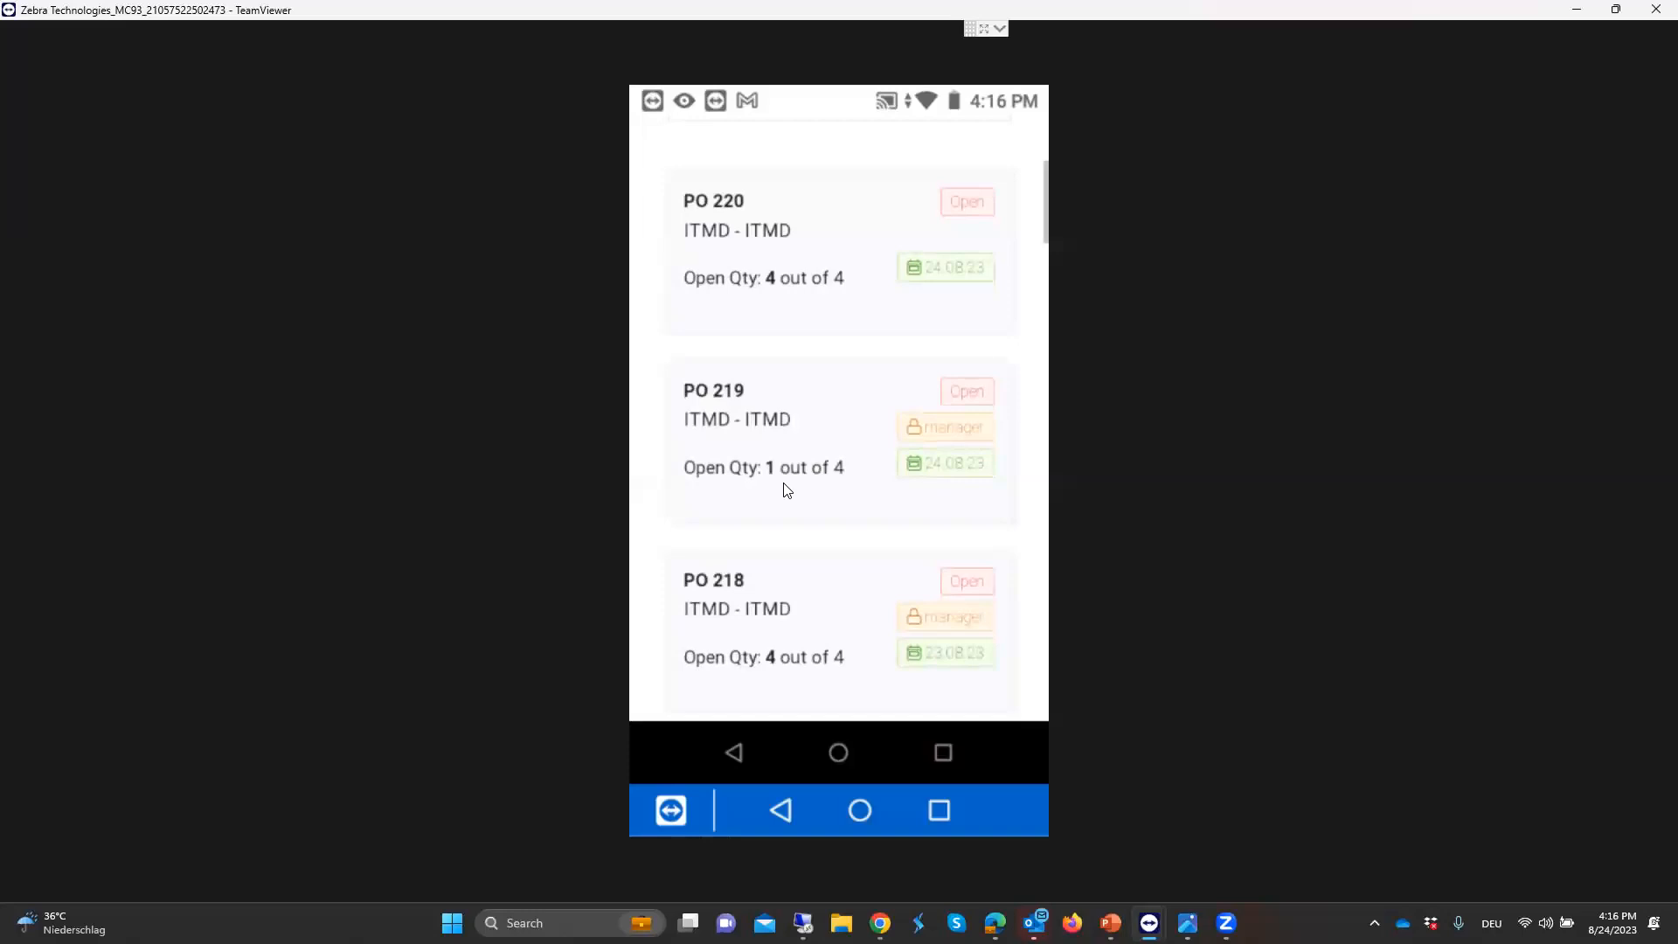
{"action": "scroll", "coordinate": [787, 490], "scroll_direction": "up", "scroll_amount": 3}
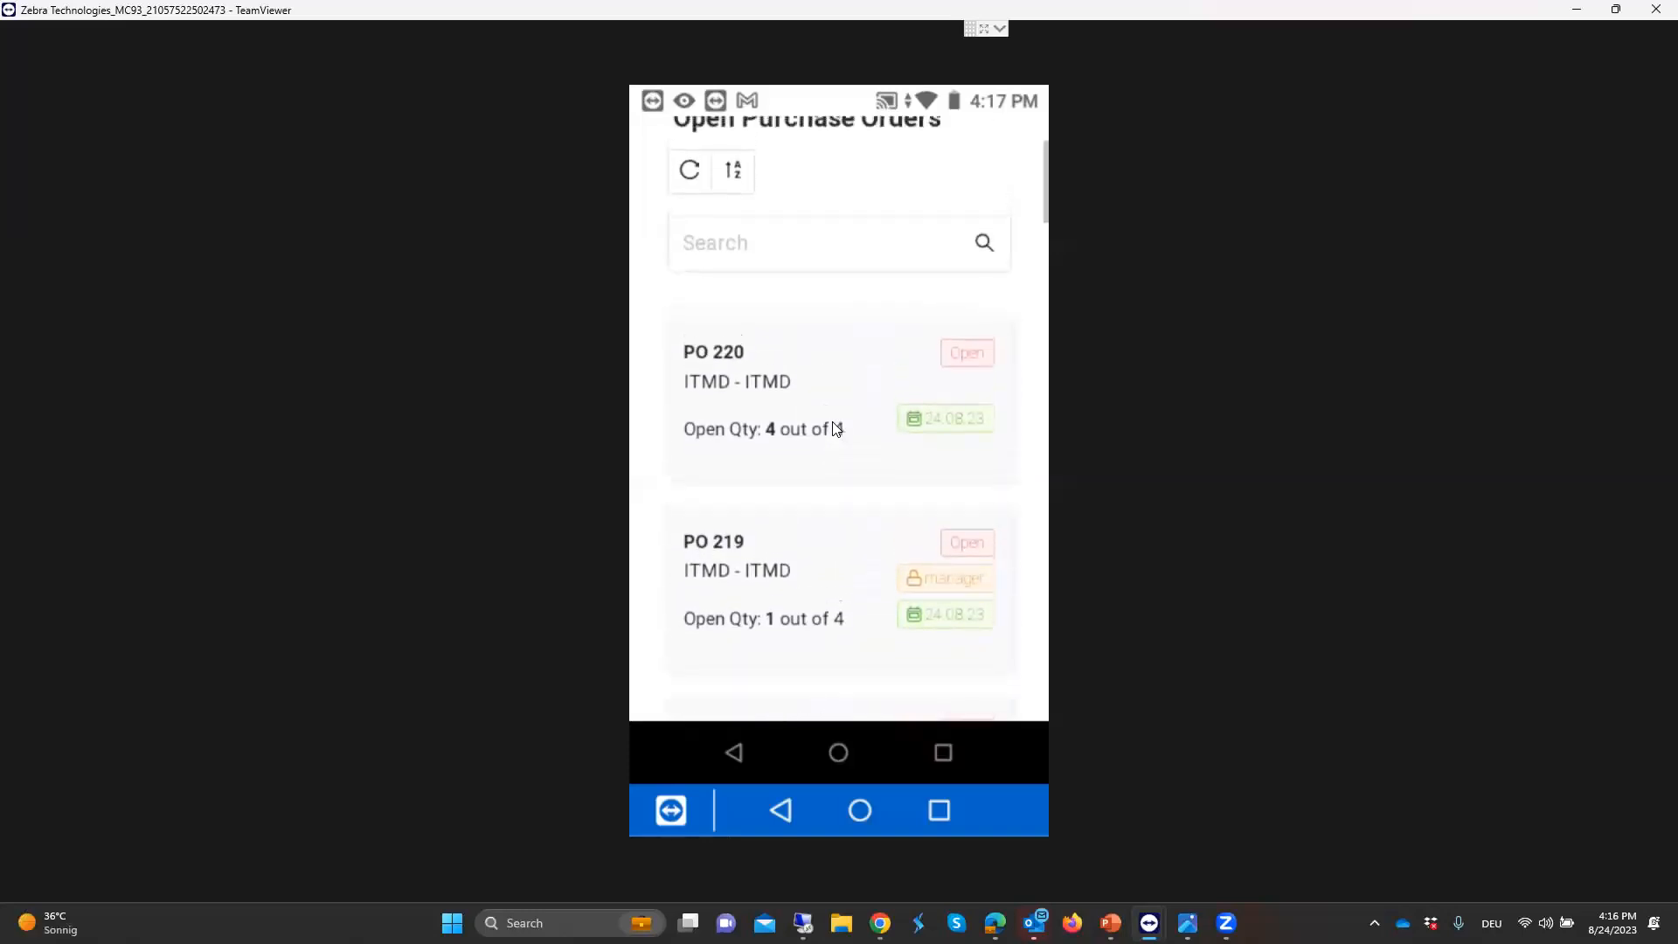
{"action": "left_click", "coordinate": [836, 428]}
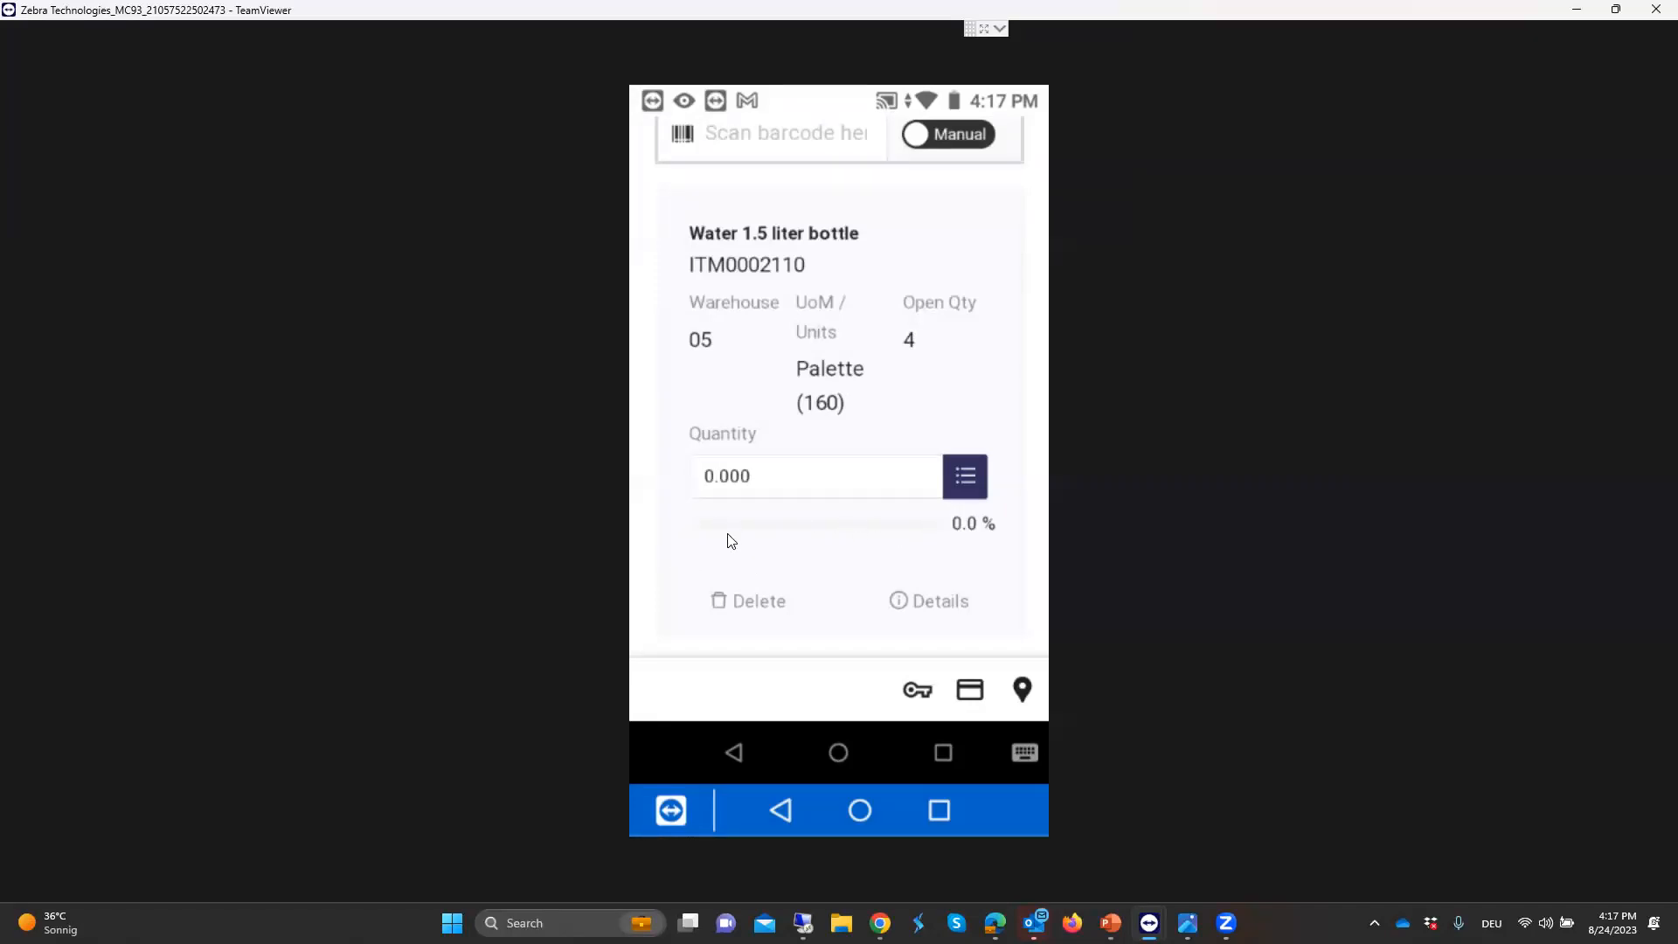
{"action": "scroll", "coordinate": [860, 530], "scroll_direction": "down", "scroll_amount": 5}
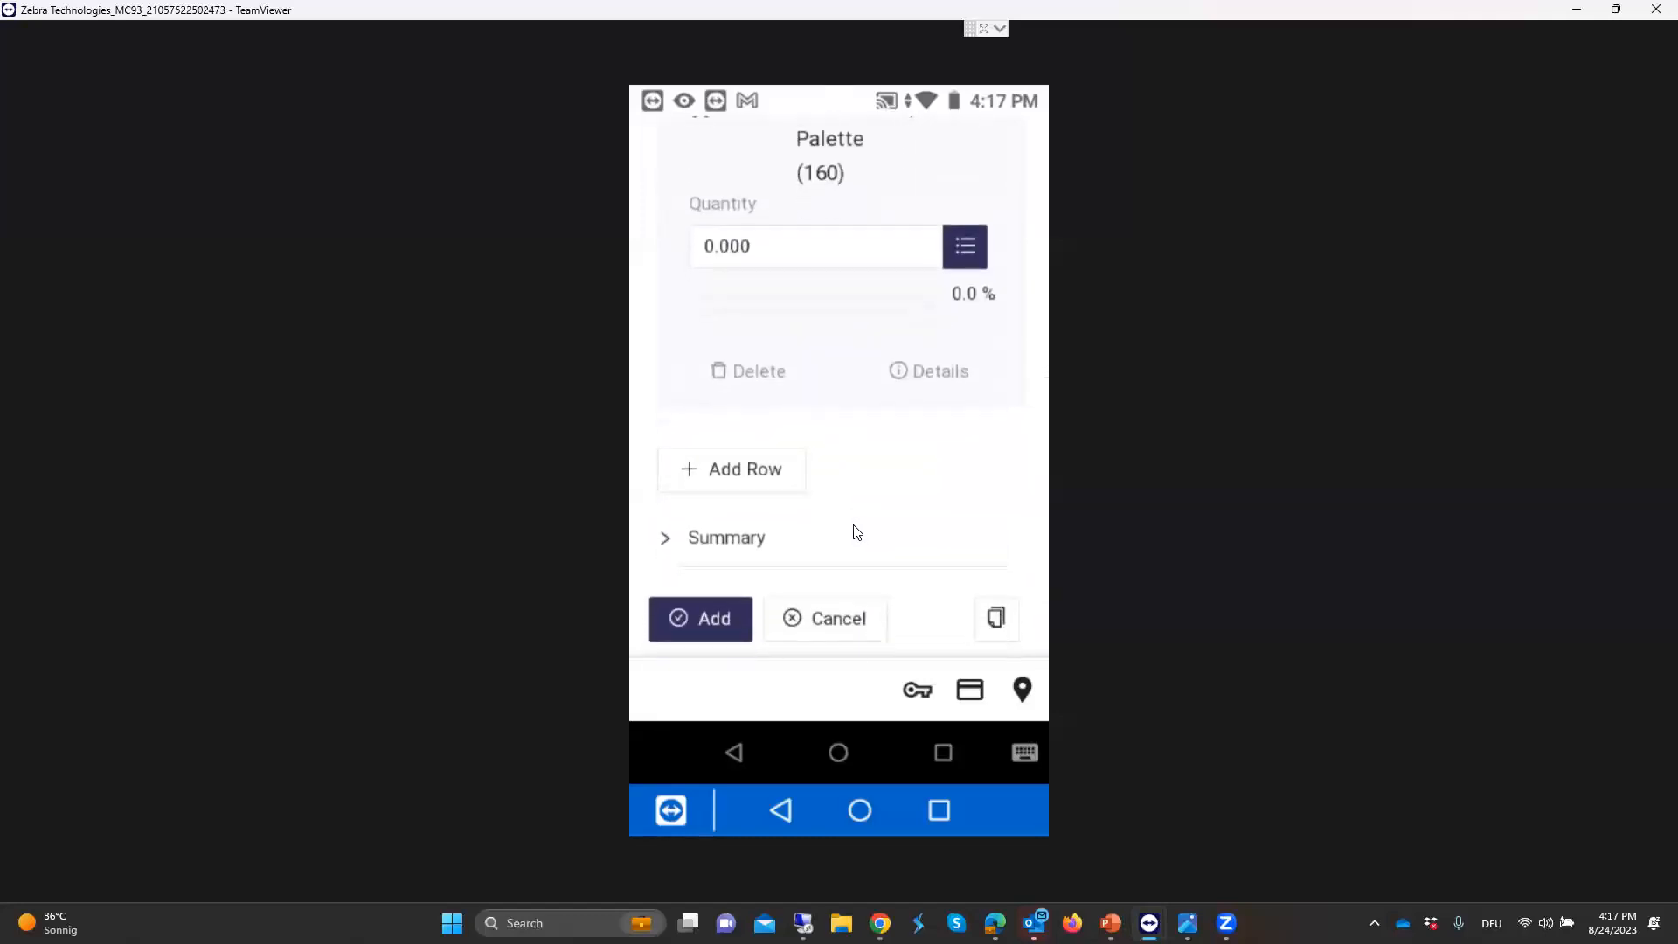
{"action": "scroll", "coordinate": [856, 531], "scroll_direction": "up", "scroll_amount": 10}
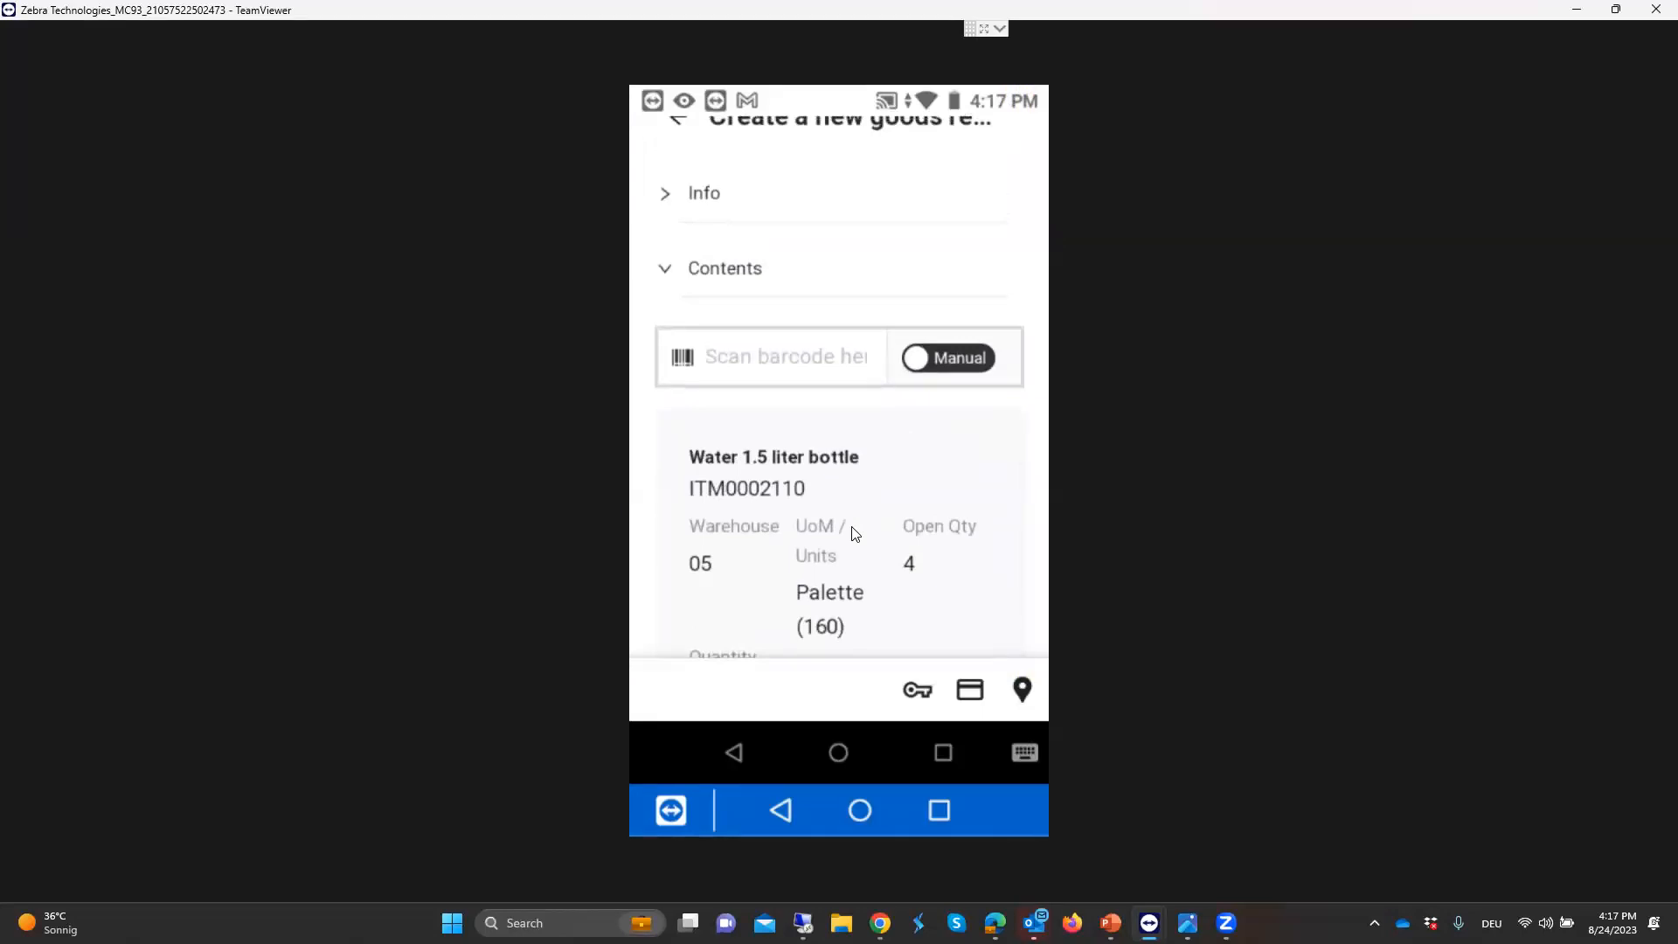
{"action": "type", "text": "ITM0002110"}
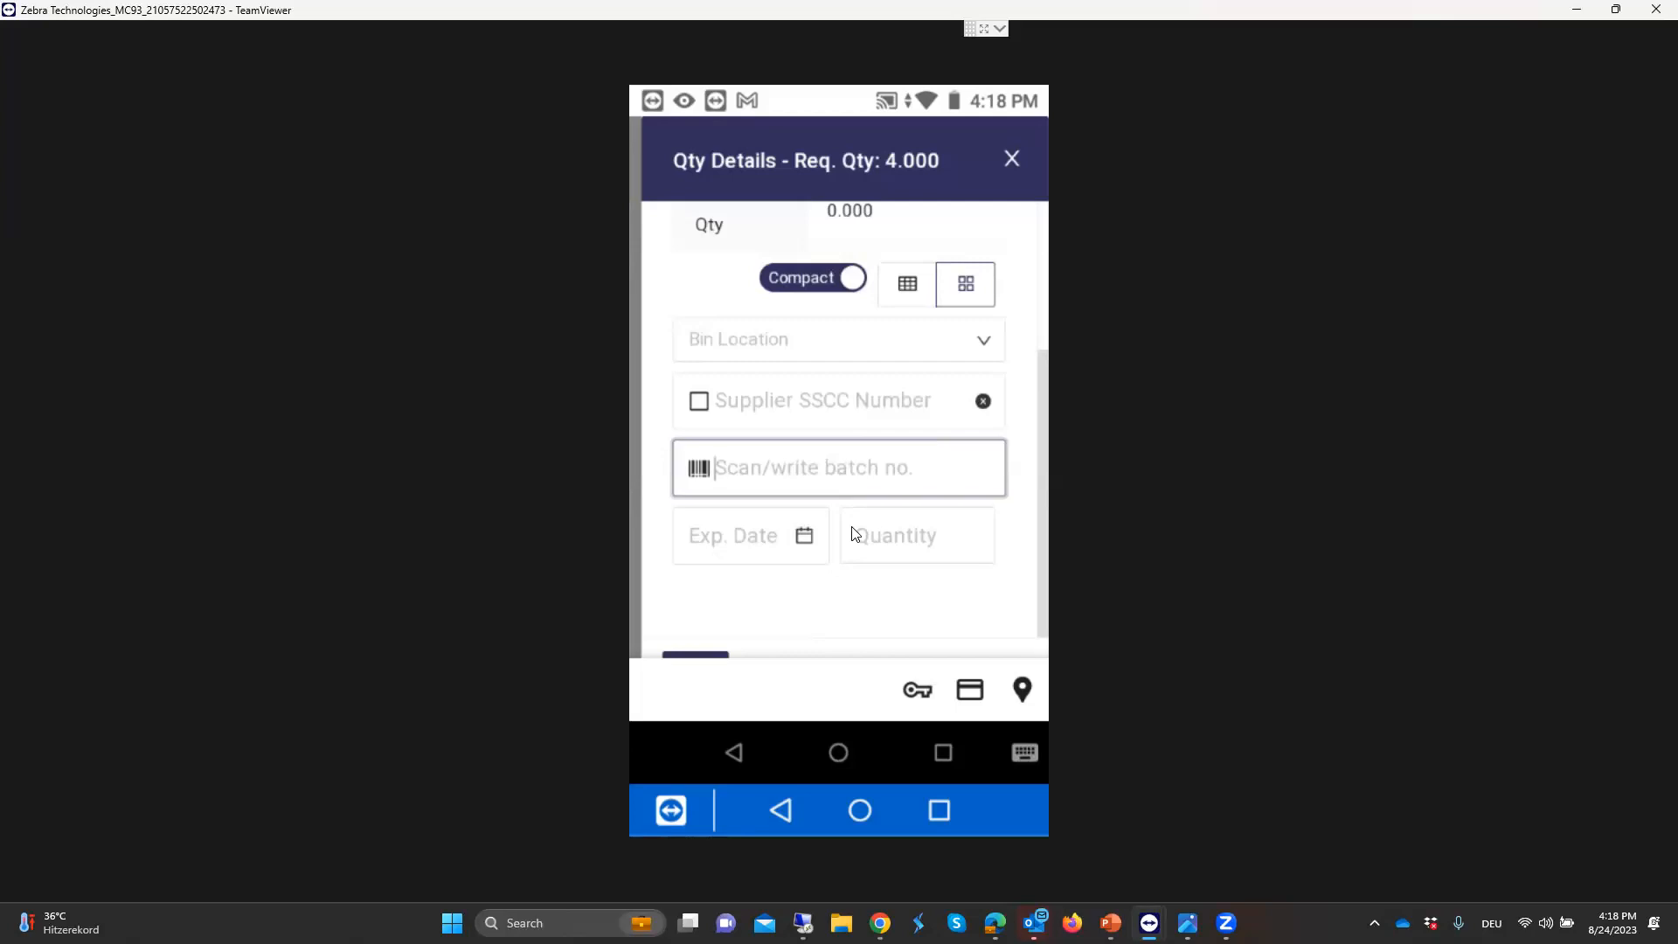
{"action": "key", "text": "Tab"}
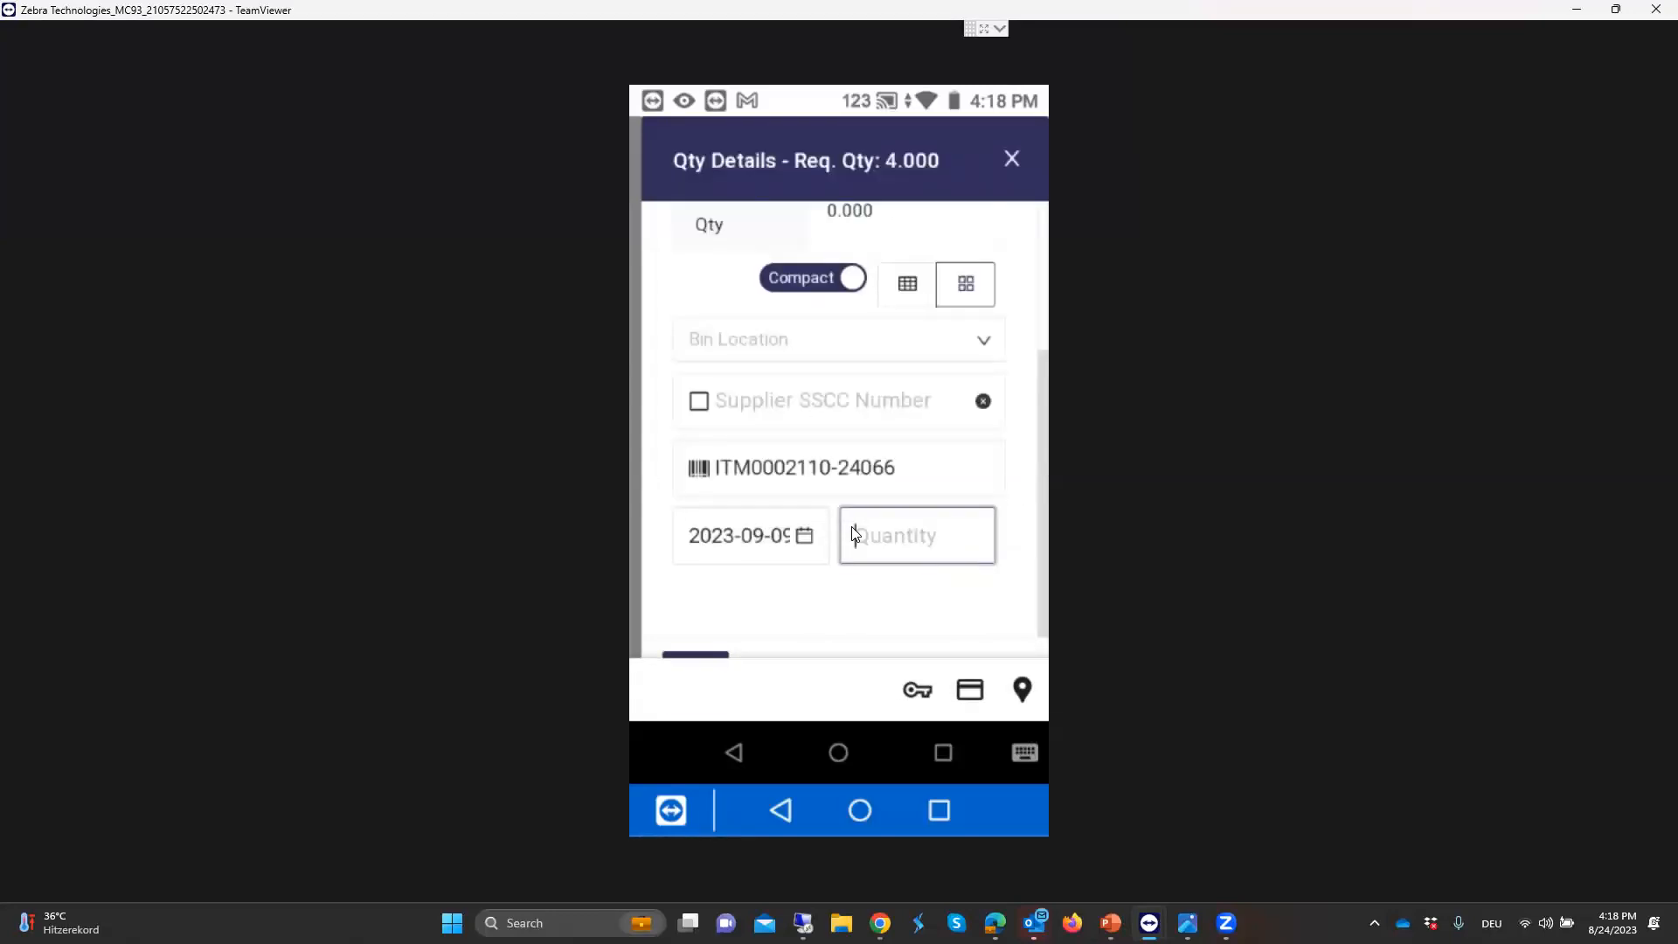
{"action": "type", "text": "3"}
{"action": "scroll", "coordinate": [856, 534], "scroll_direction": "down", "scroll_amount": 2}
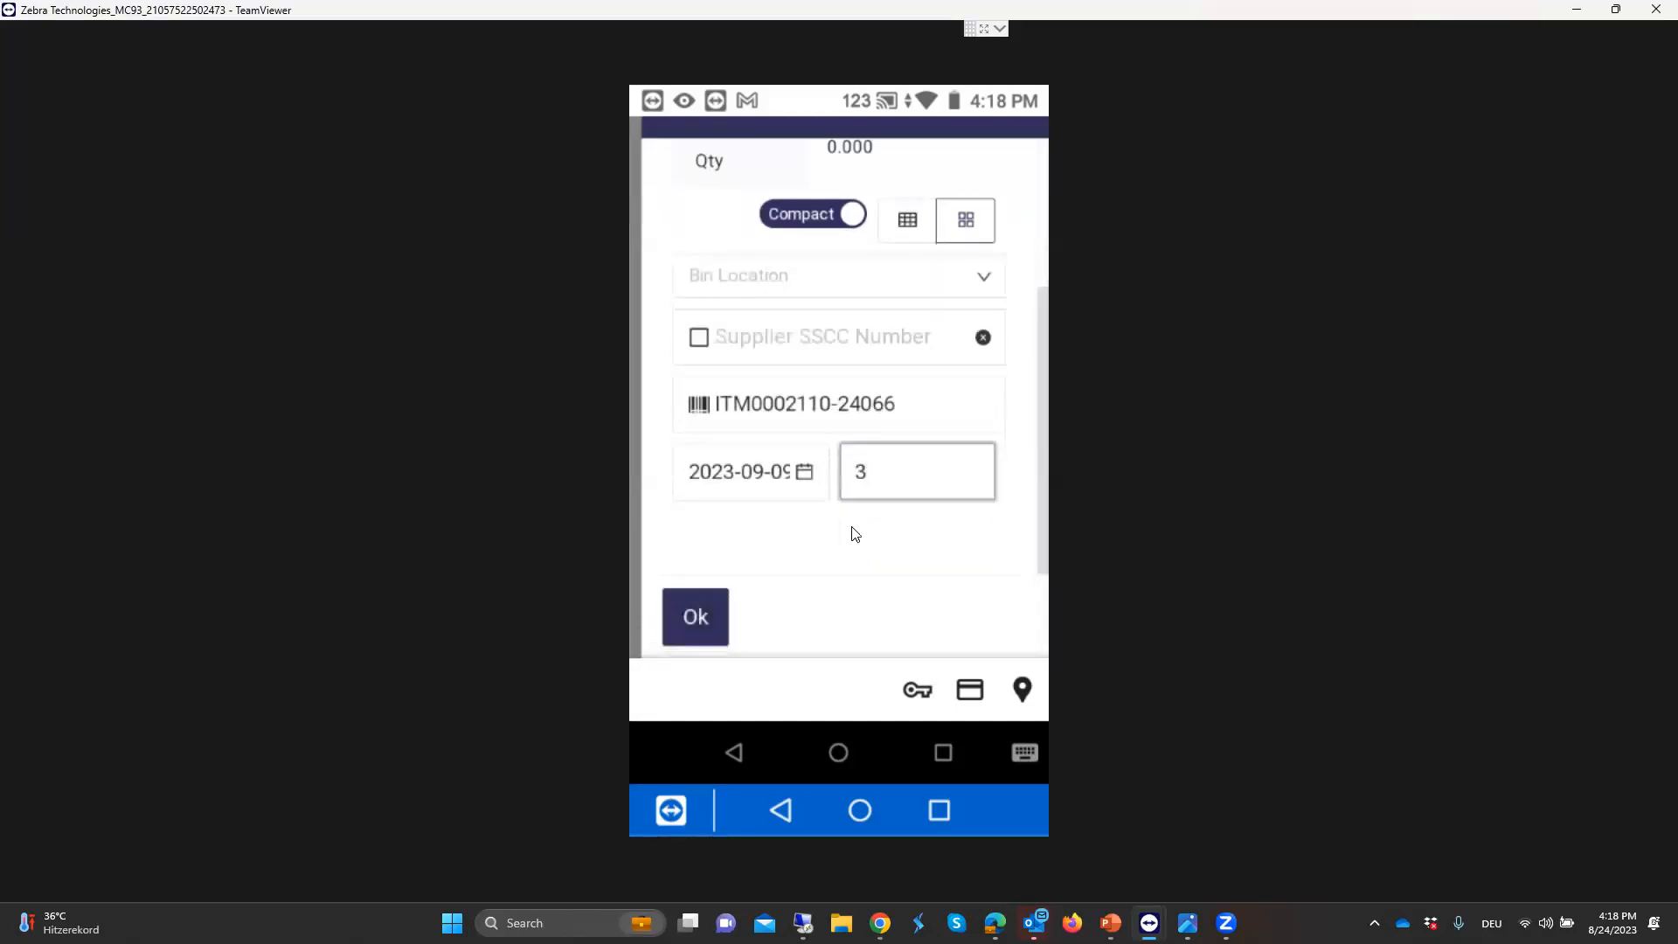
{"action": "key", "text": "Return"}
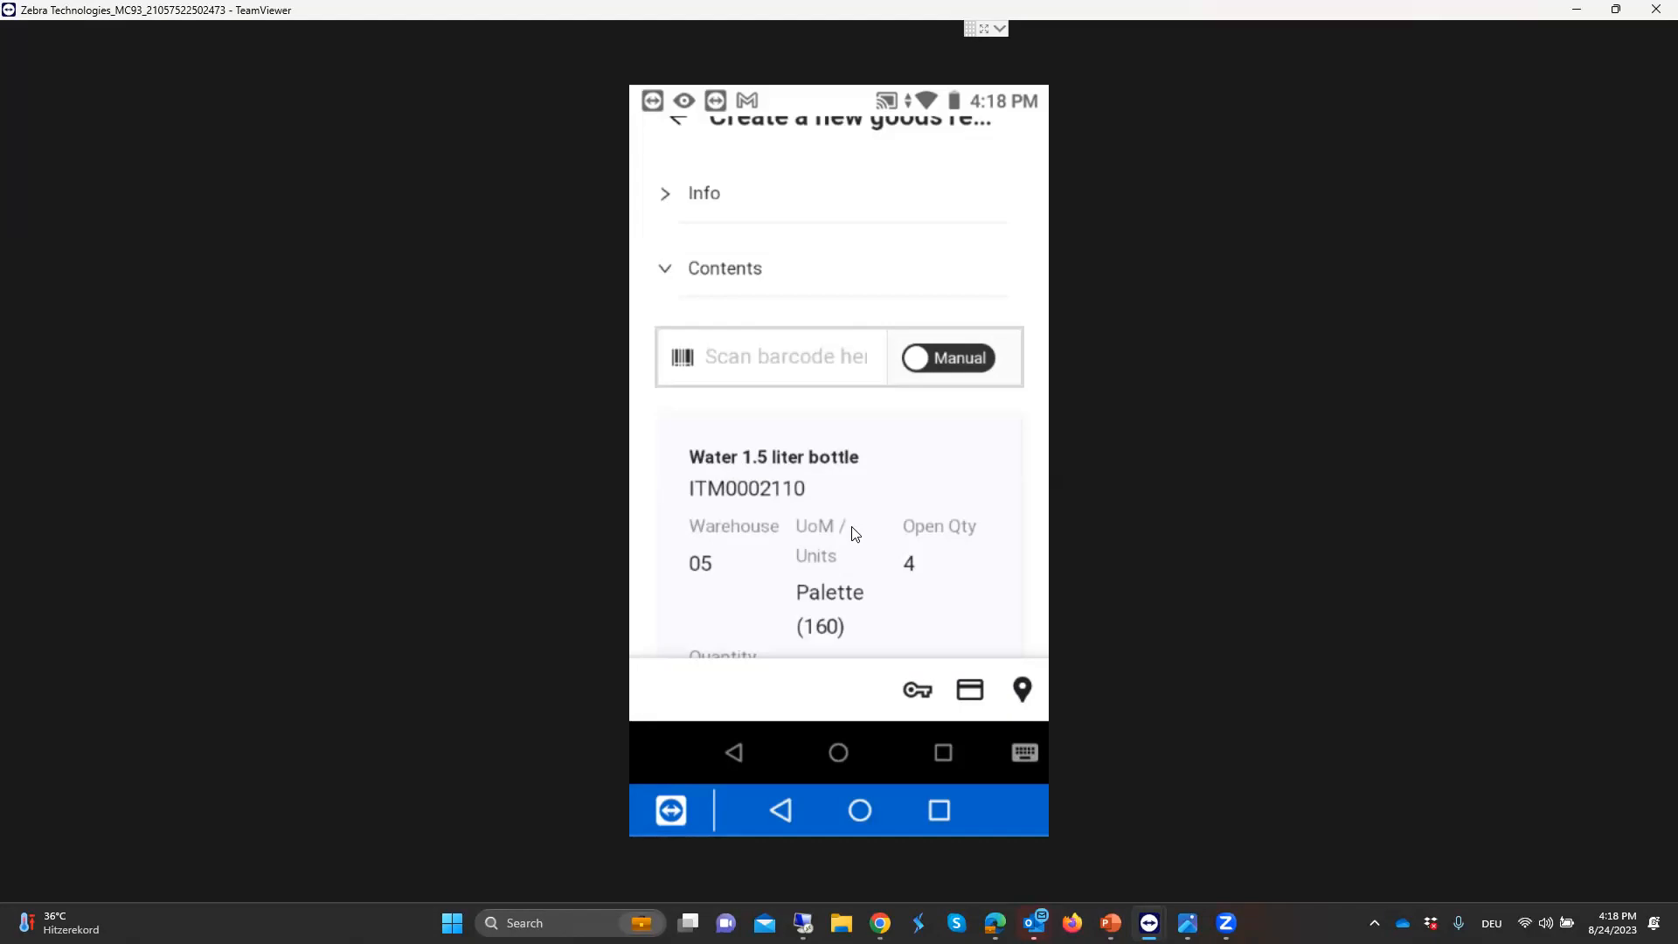
Review the Water 1.5 liter bottle line and its quantity in the new goods receipt
{"action": "scroll", "coordinate": [855, 533], "scroll_direction": "up", "scroll_amount": 3}
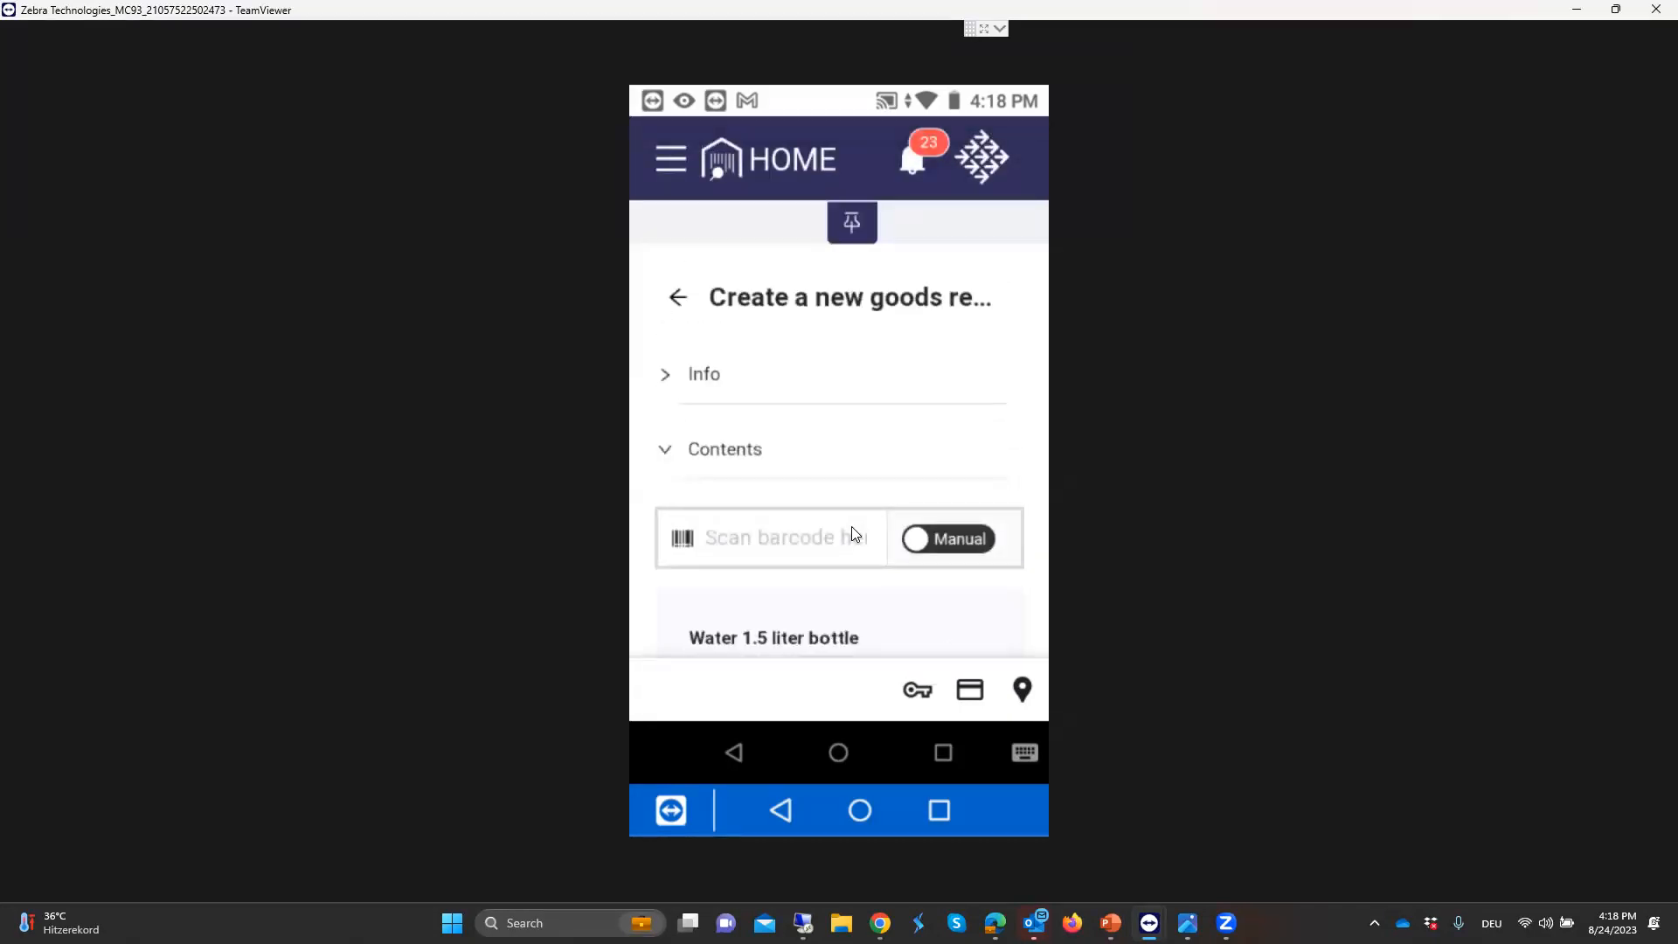
{"action": "scroll", "coordinate": [851, 526], "scroll_direction": "down", "scroll_amount": 5}
{"action": "scroll", "coordinate": [854, 533], "scroll_direction": "down", "scroll_amount": 5}
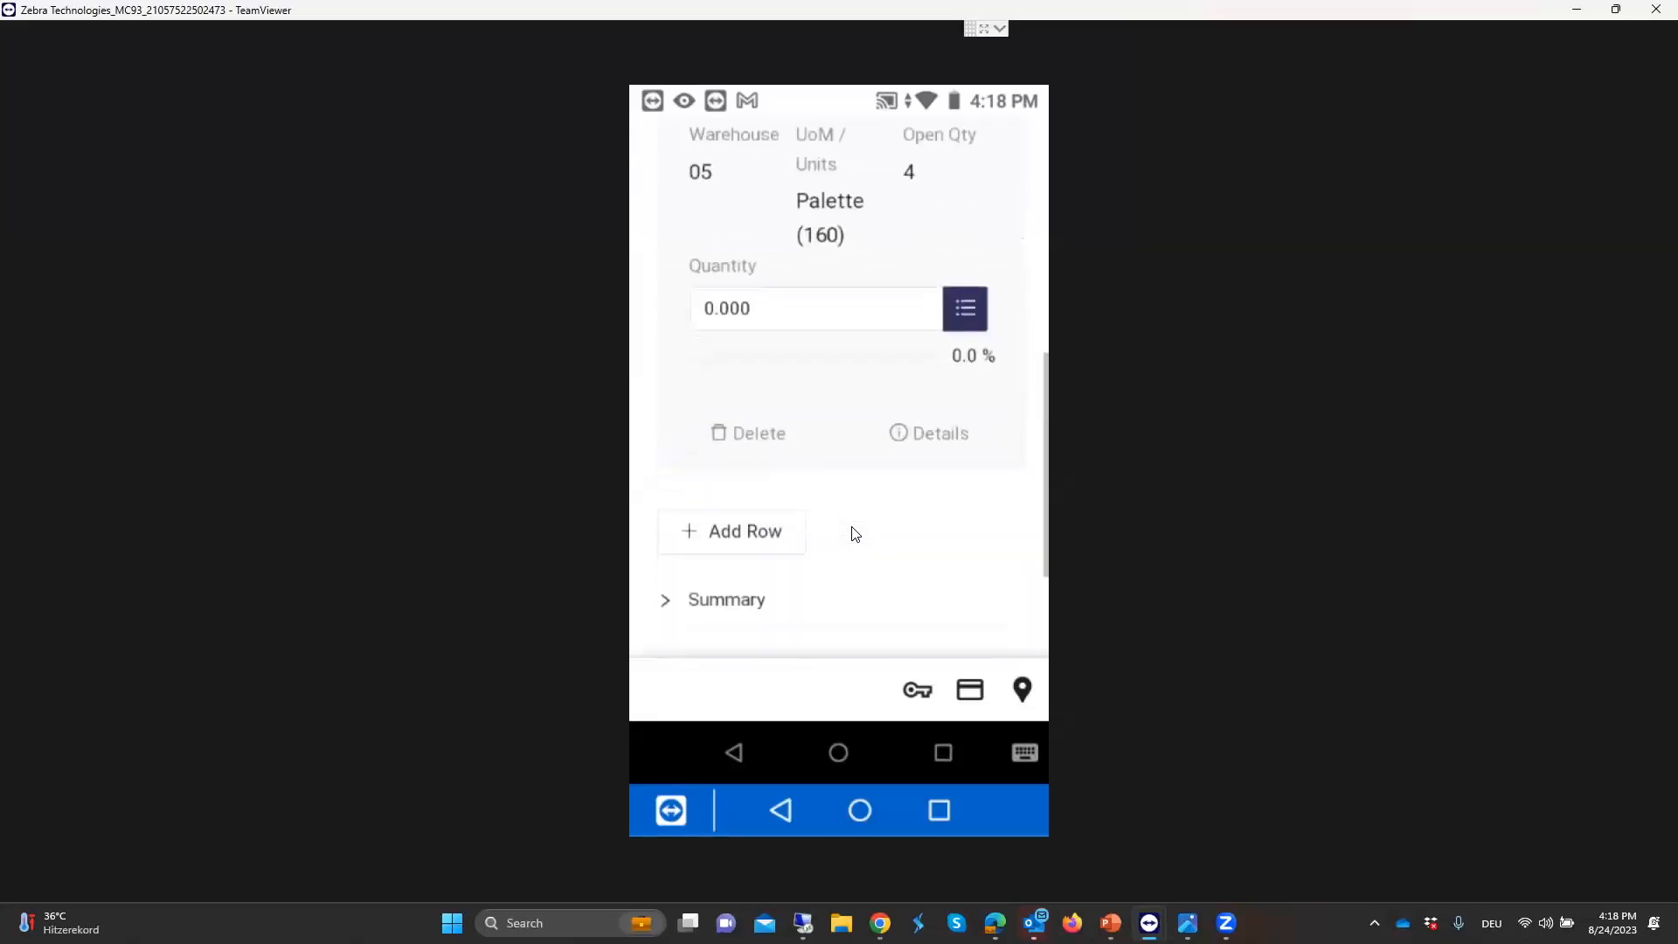
{"action": "scroll", "coordinate": [854, 533], "scroll_direction": "up", "scroll_amount": 5}
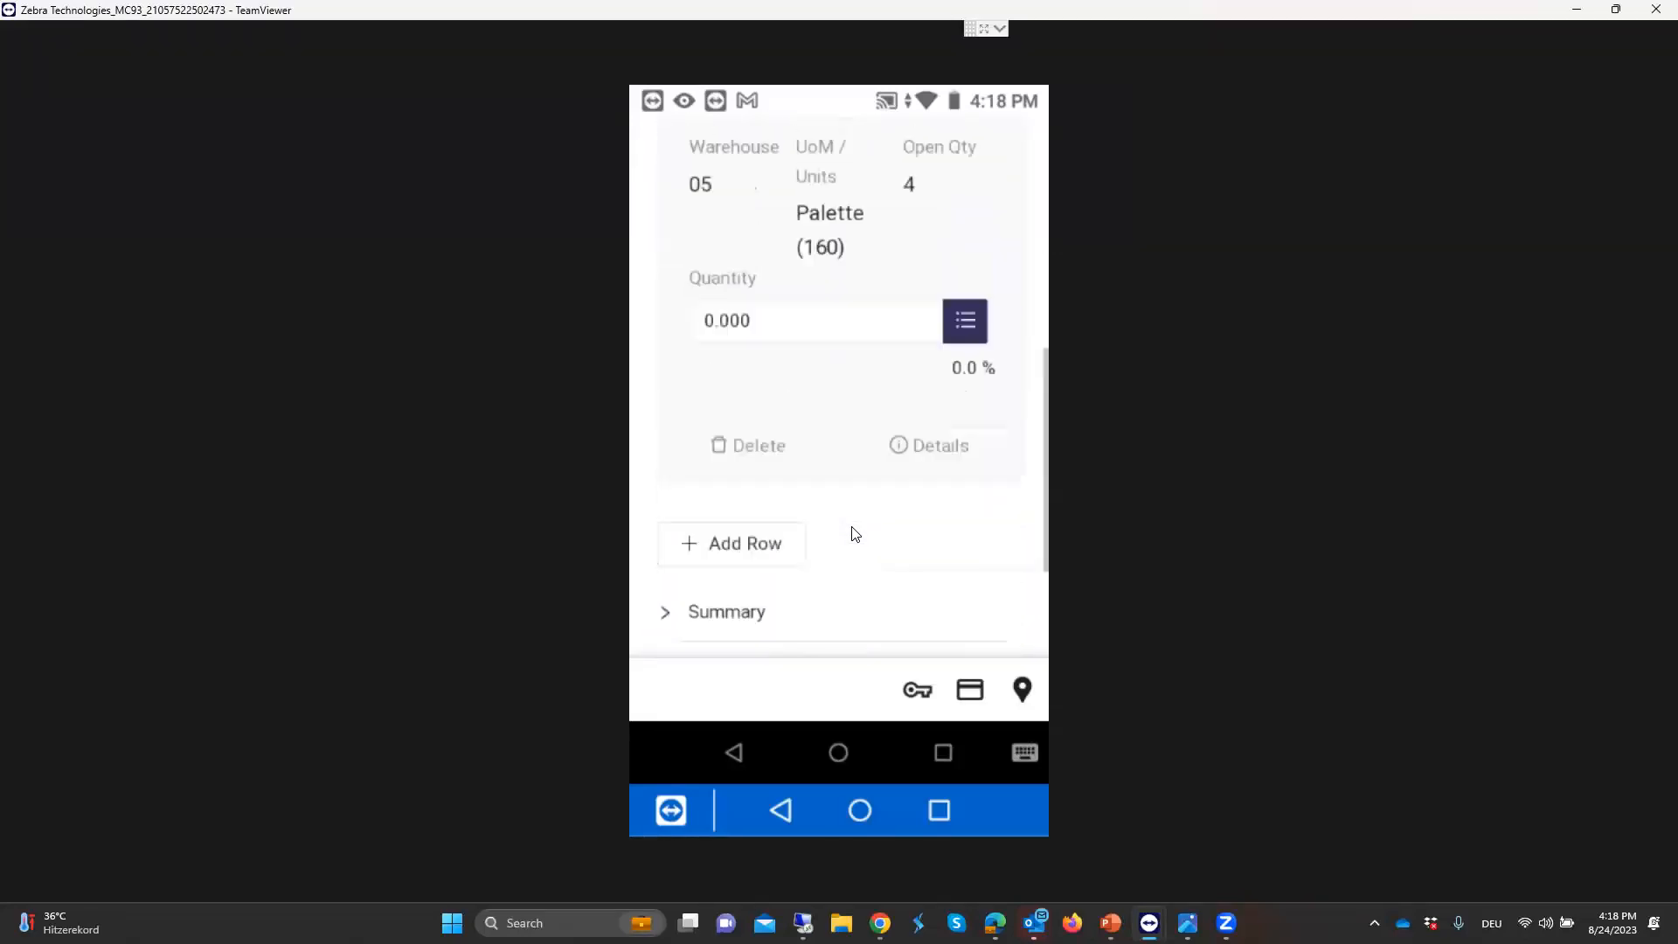
{"action": "scroll", "coordinate": [851, 526], "scroll_direction": "up", "scroll_amount": 1}
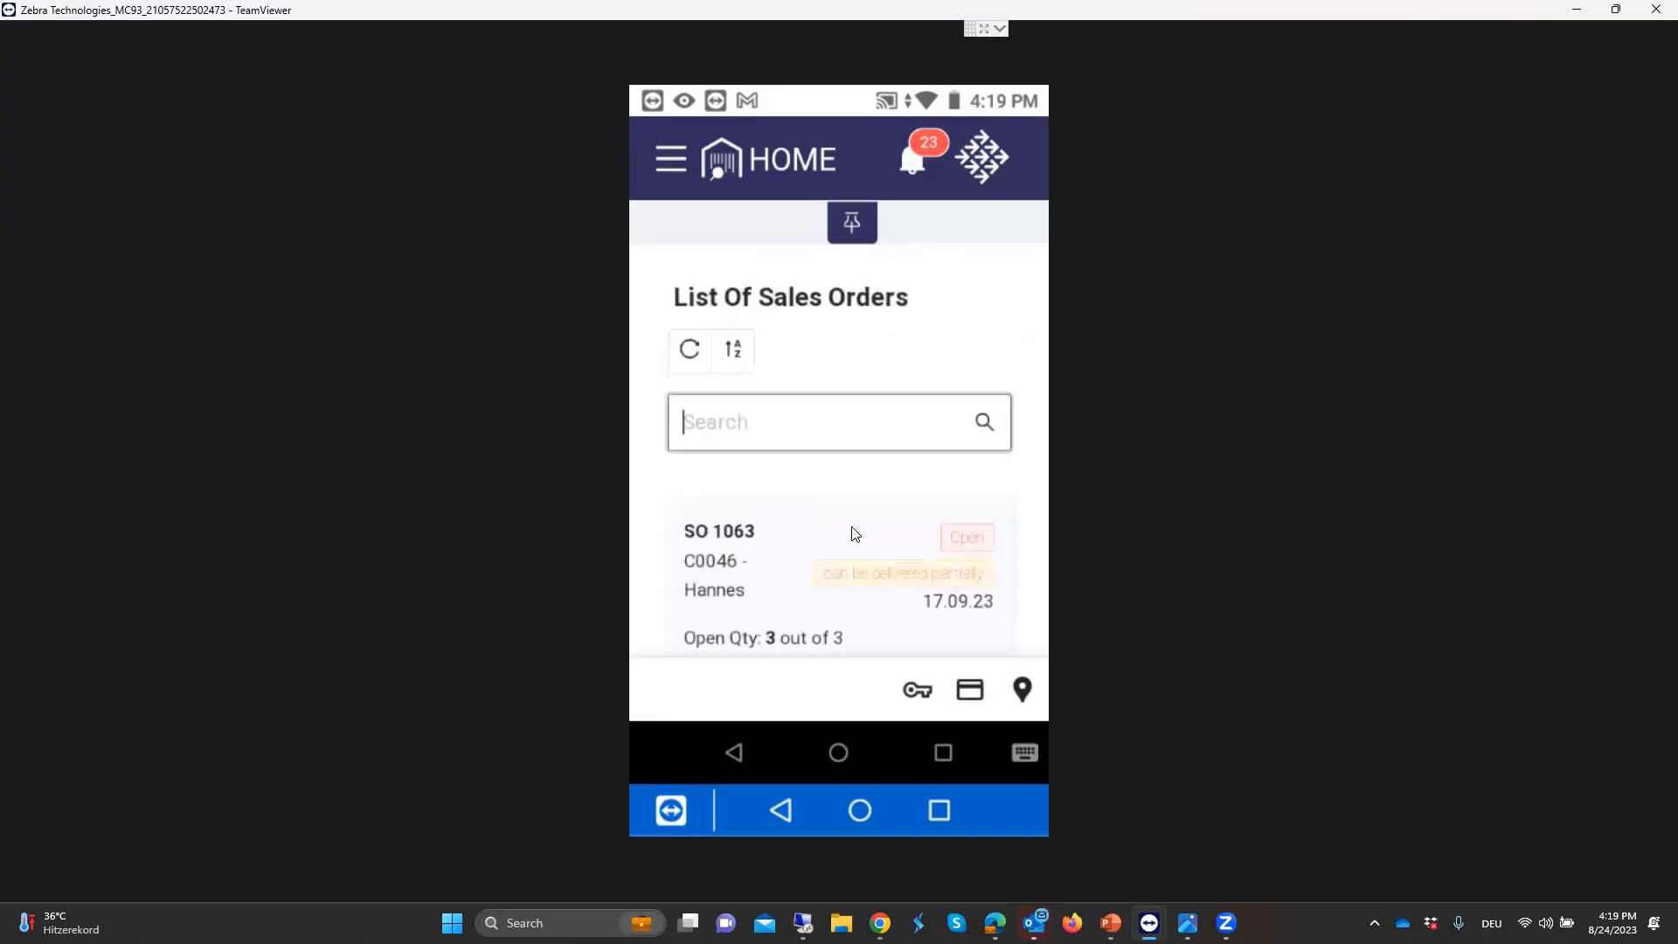
Examine the delivery availability, due dates and open quantities of the orders in the list of sales orders
{"action": "scroll", "coordinate": [855, 533], "scroll_direction": "down", "scroll_amount": 3}
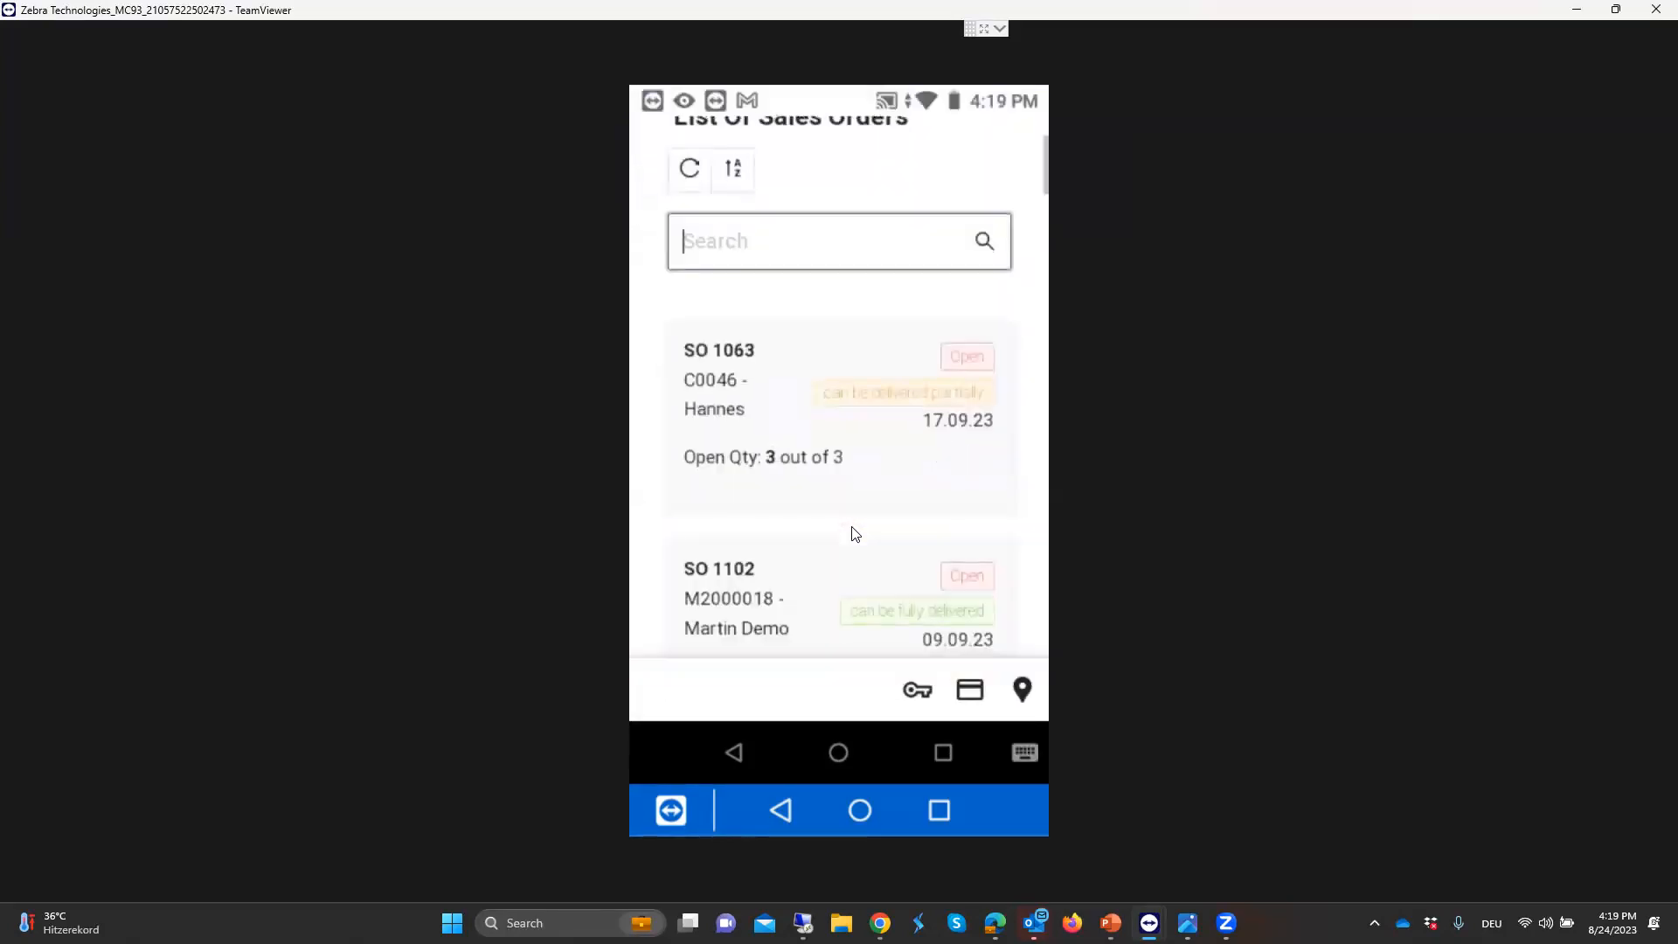
{"action": "scroll", "coordinate": [854, 534], "scroll_direction": "down", "scroll_amount": 1}
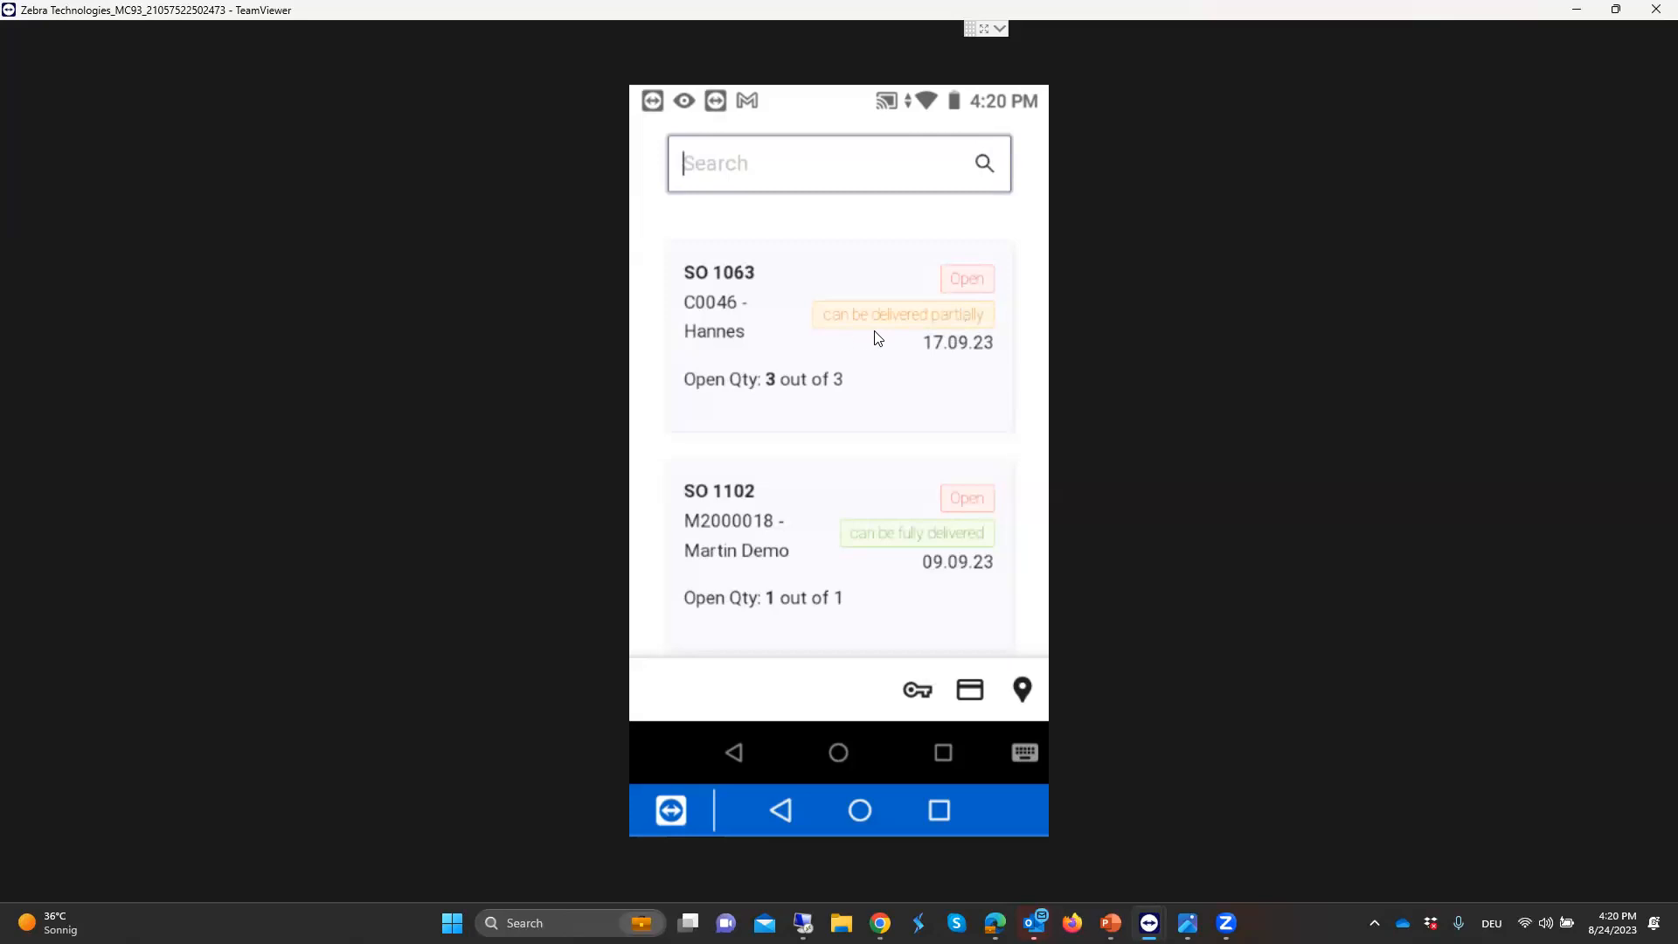
{"action": "scroll", "coordinate": [883, 338], "scroll_direction": "down", "scroll_amount": 2}
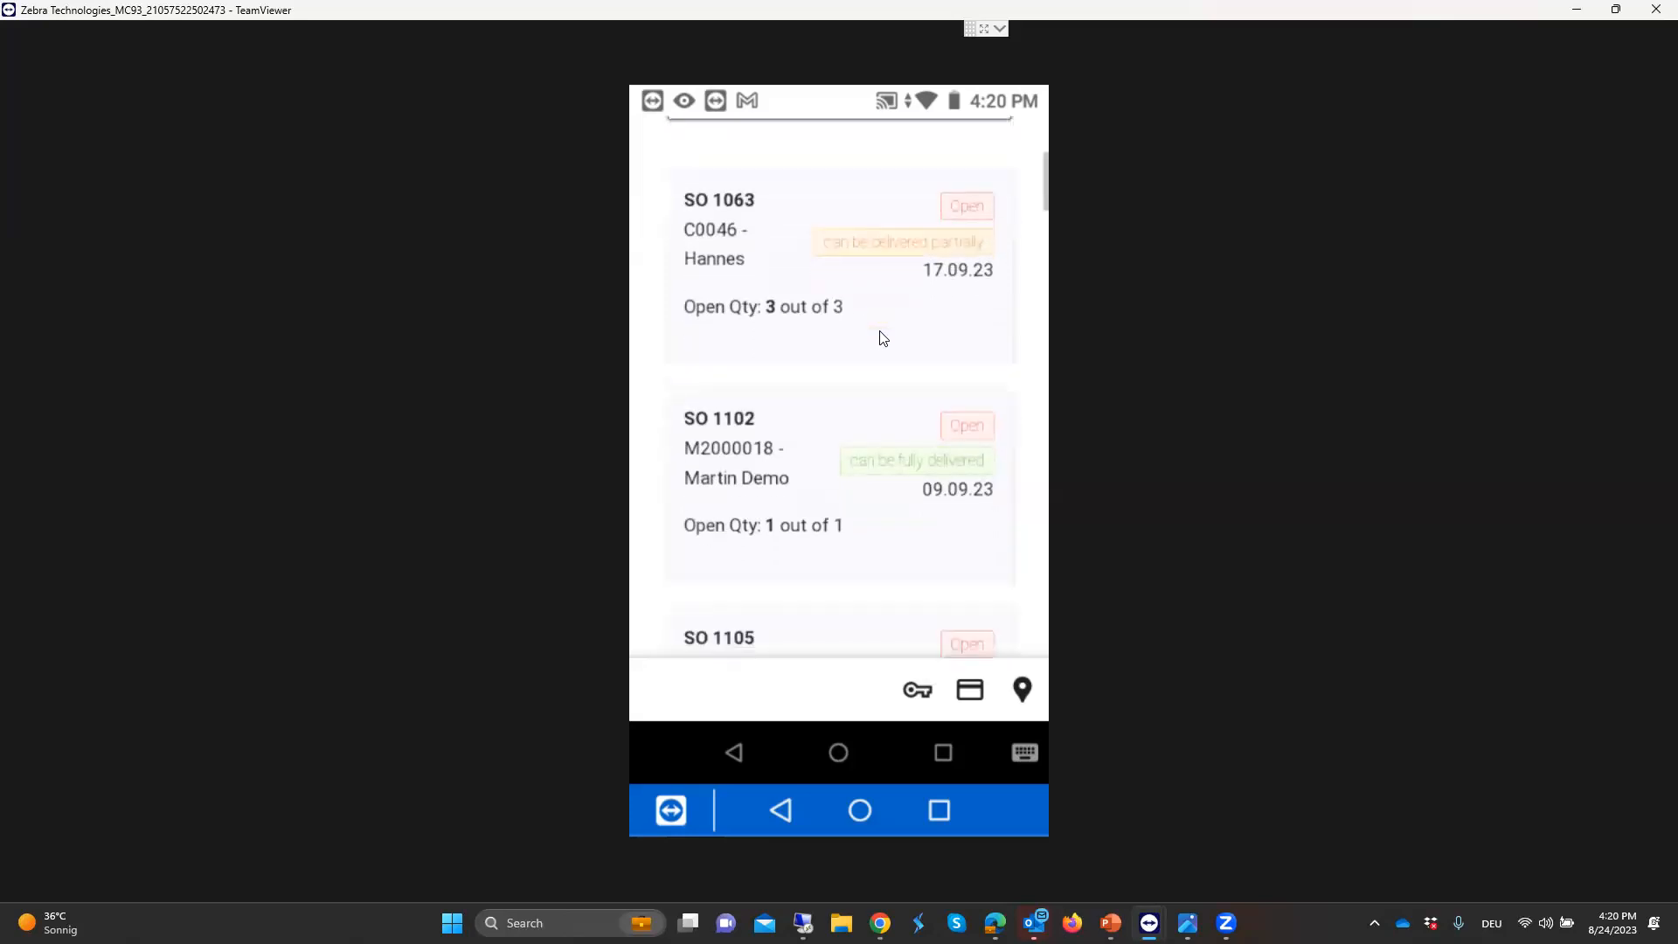
{"action": "scroll", "coordinate": [883, 339], "scroll_direction": "down", "scroll_amount": 2}
{"action": "scroll", "coordinate": [882, 338], "scroll_direction": "down", "scroll_amount": 9}
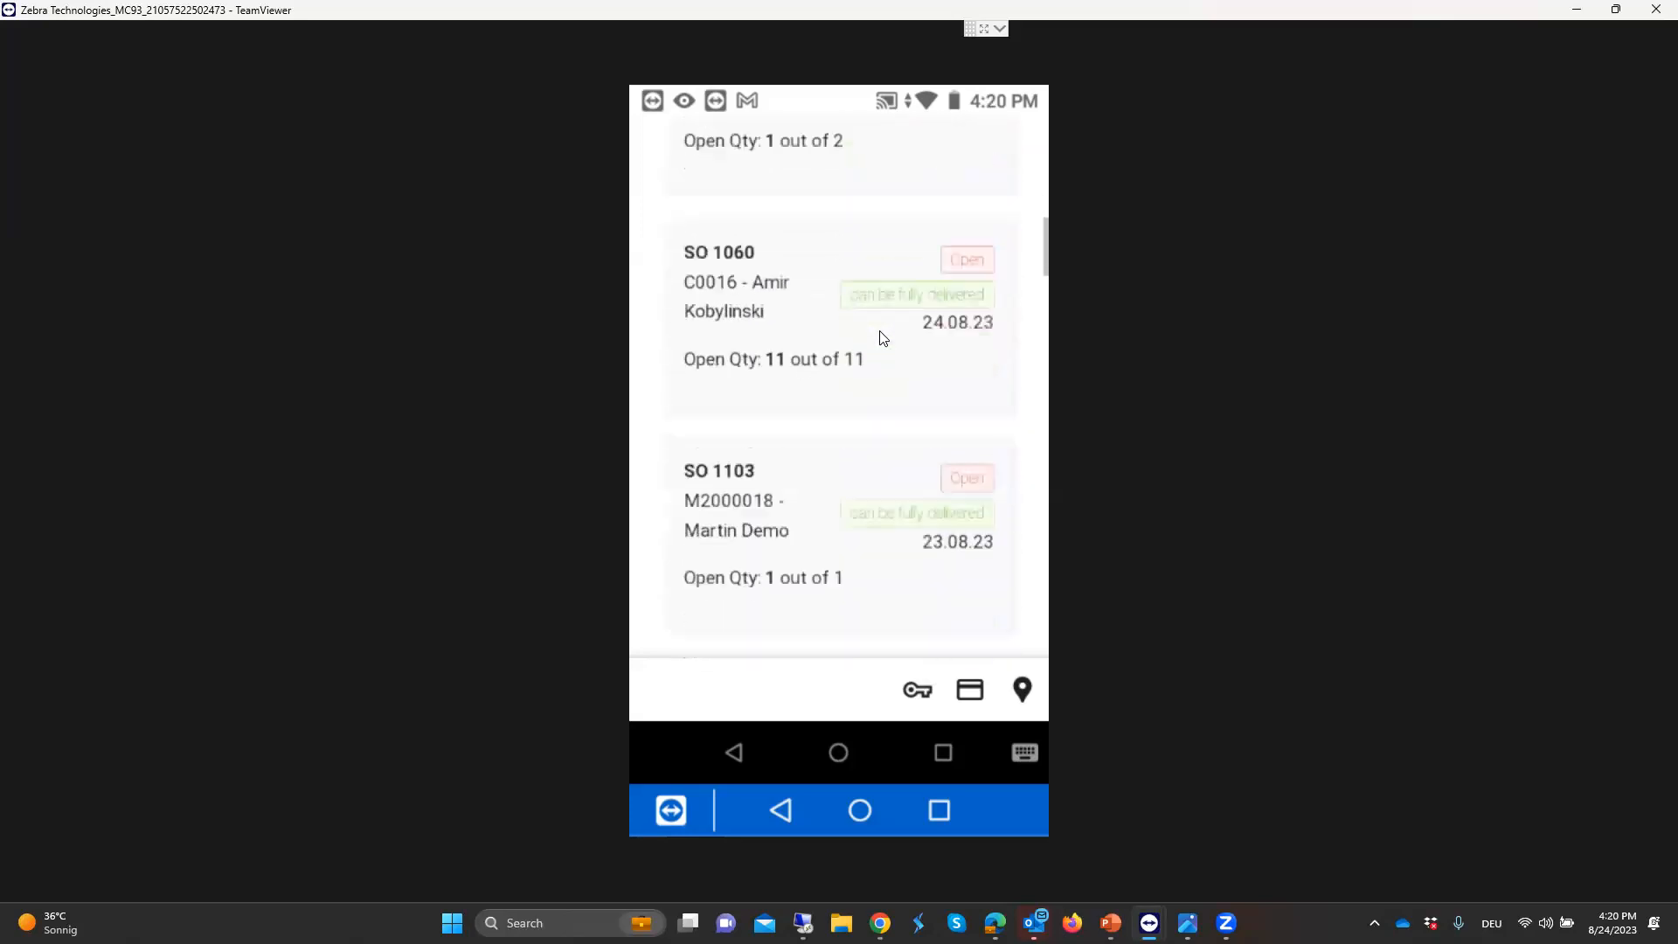
{"action": "scroll", "coordinate": [882, 338], "scroll_direction": "down", "scroll_amount": 5}
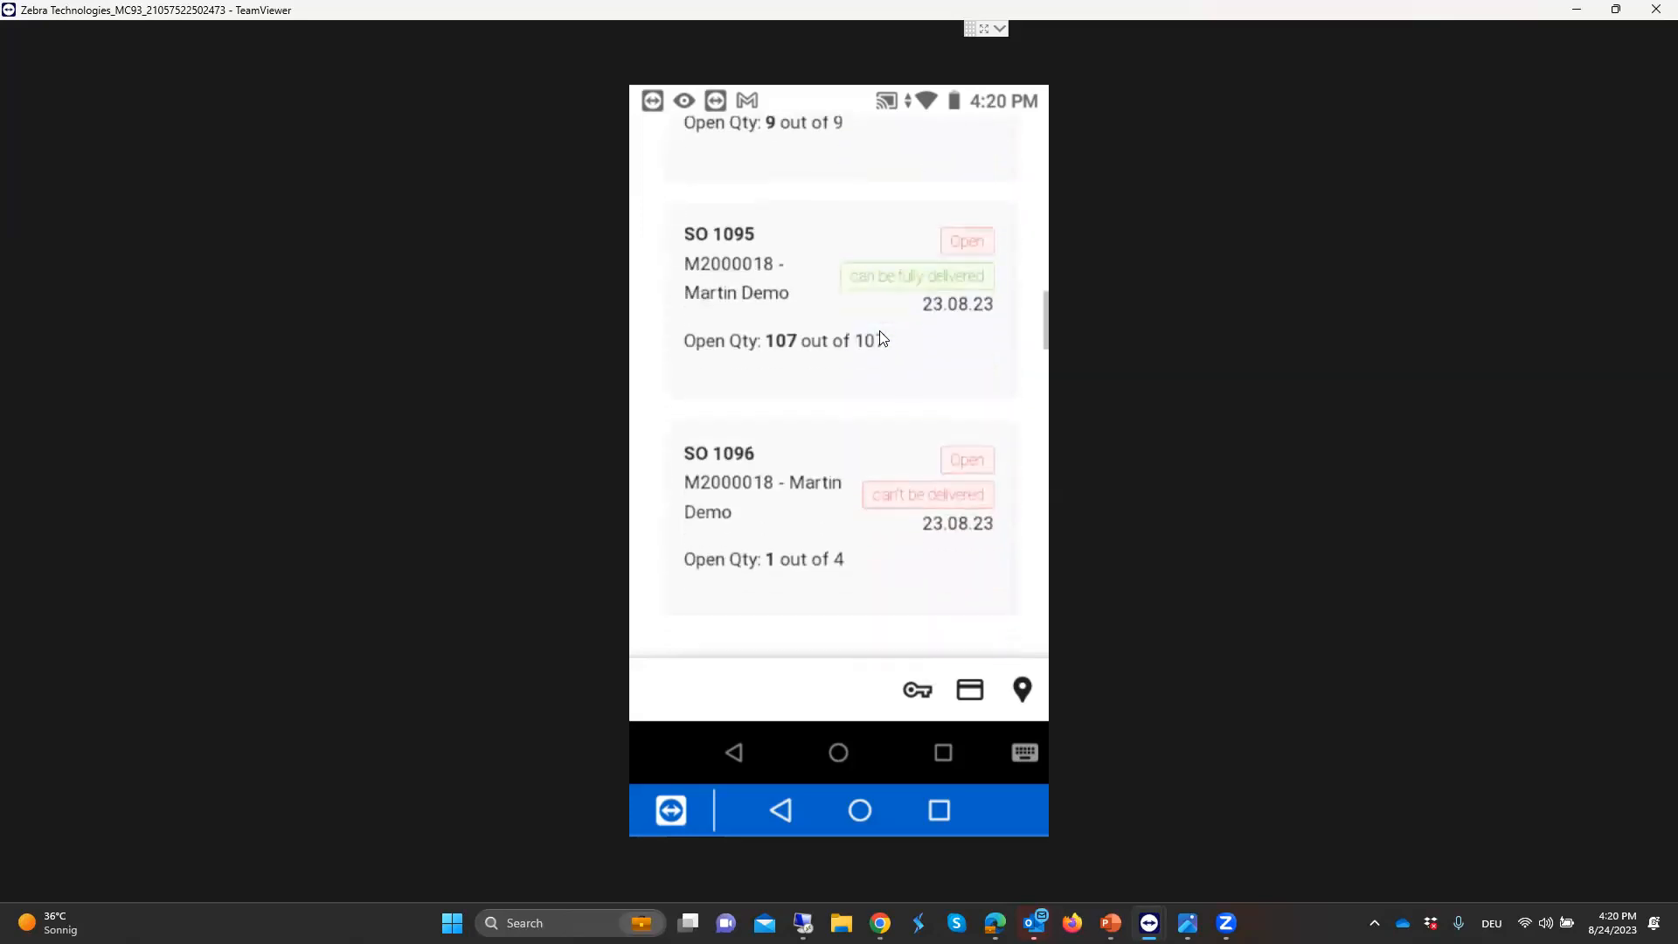
{"action": "scroll", "coordinate": [883, 338], "scroll_direction": "up", "scroll_amount": 12}
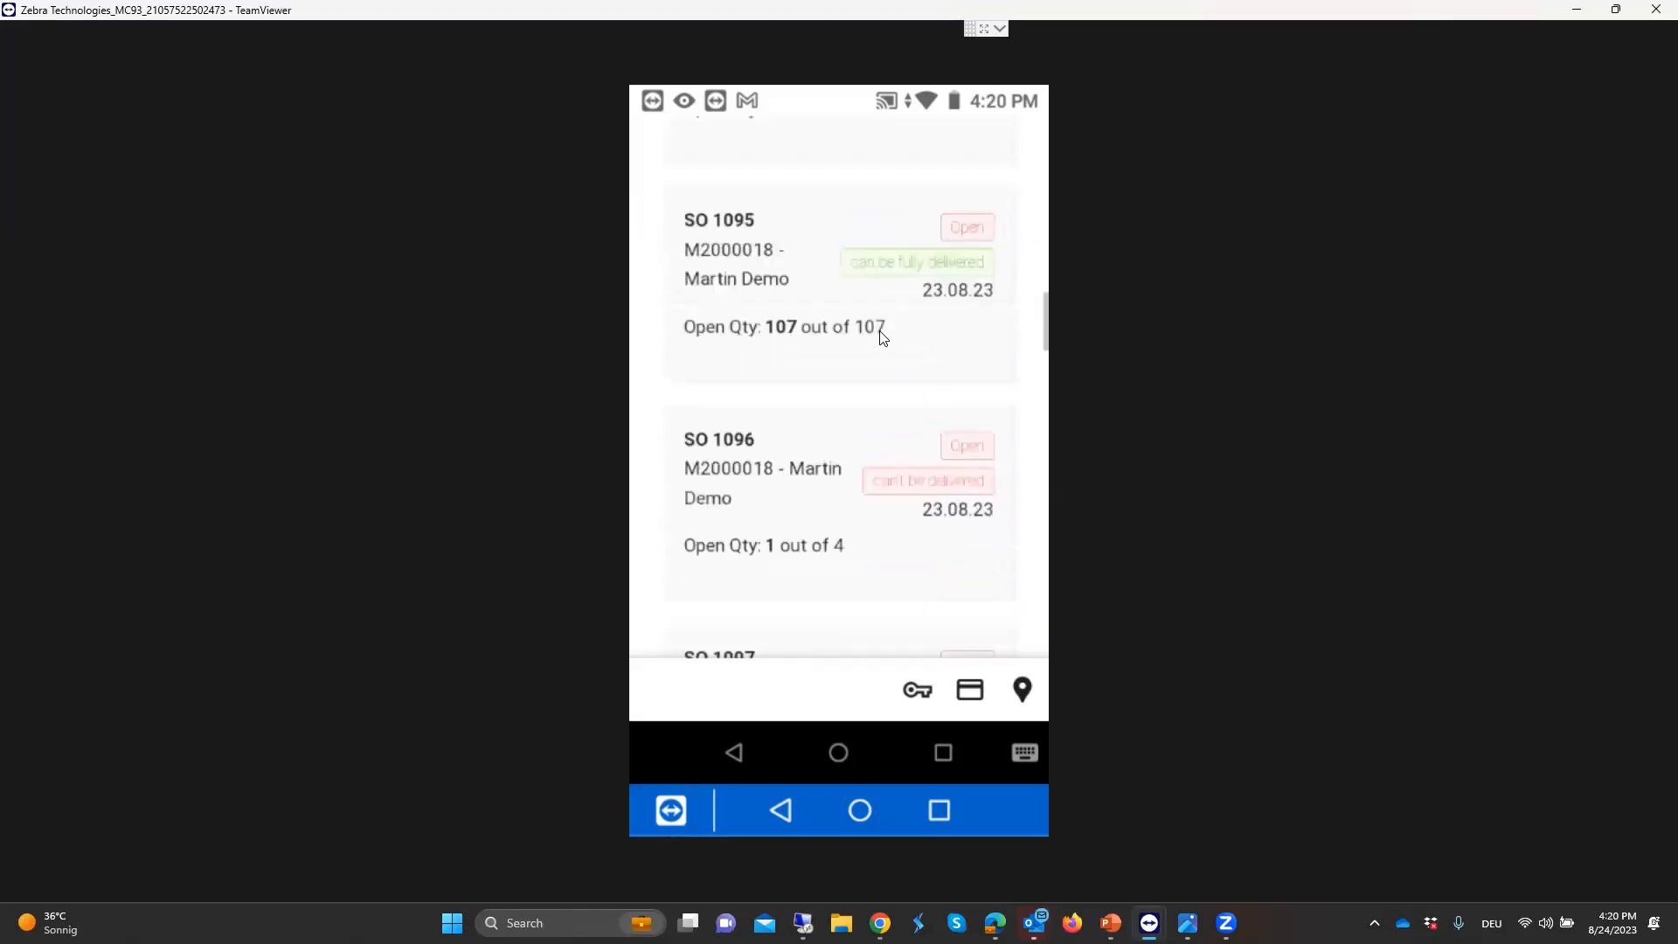
{"action": "scroll", "coordinate": [882, 338], "scroll_direction": "up", "scroll_amount": 5}
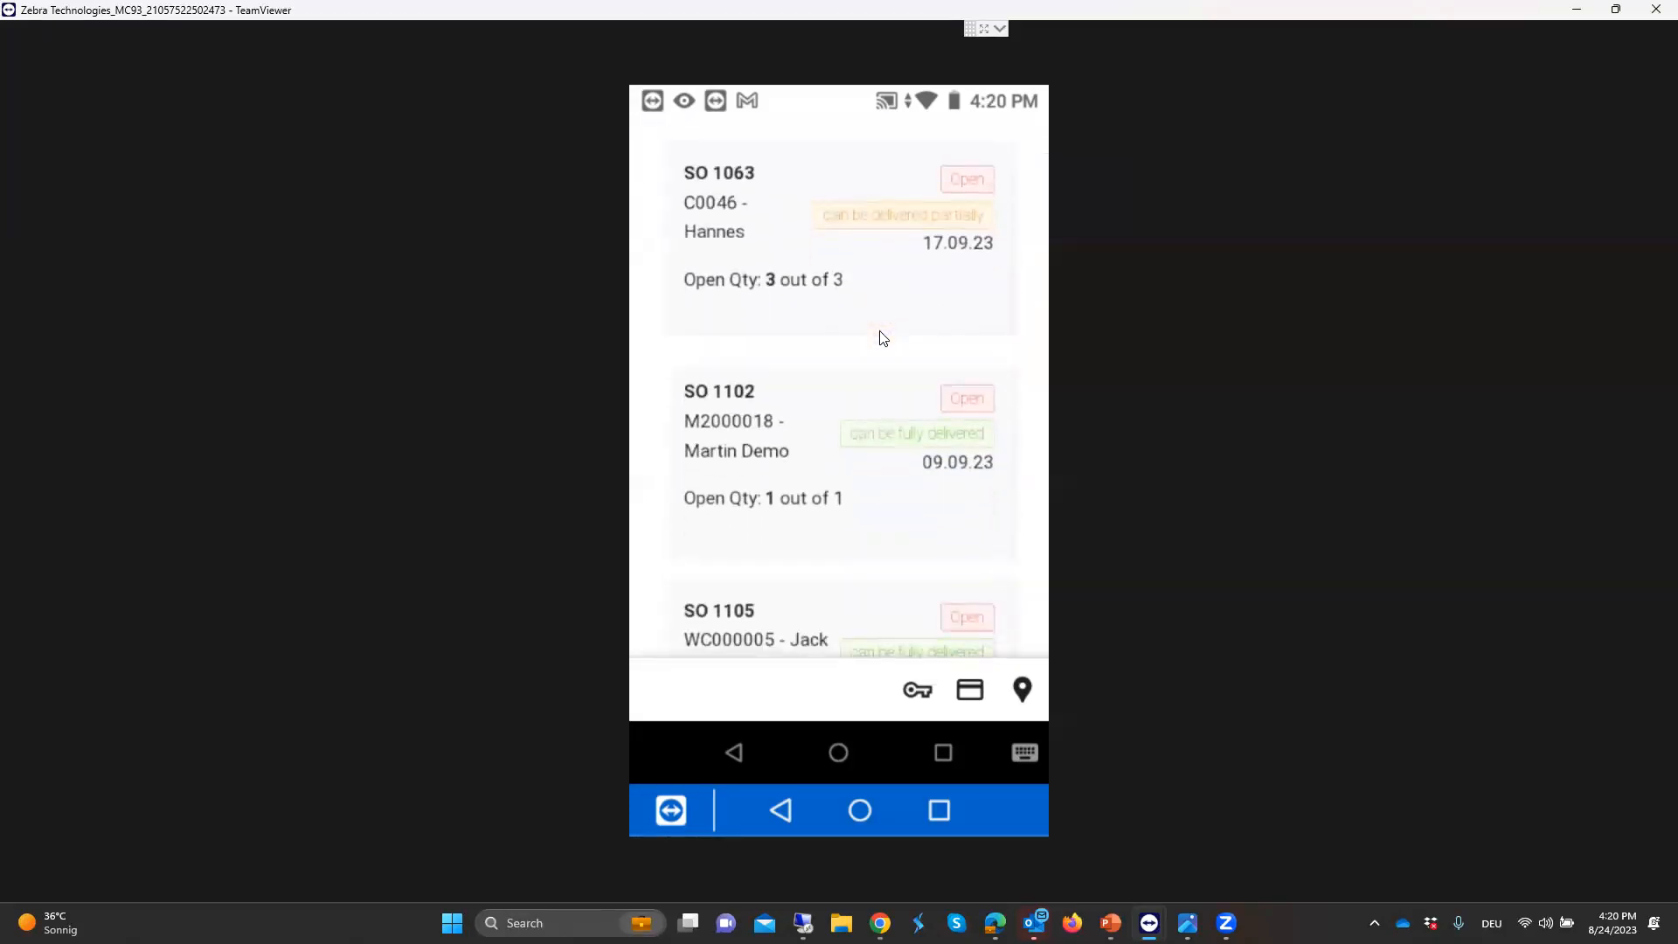
Open a sales order and examine the package type choices and the CAMEL CROWN Dome Tent line
{"action": "left_click", "coordinate": [883, 338]}
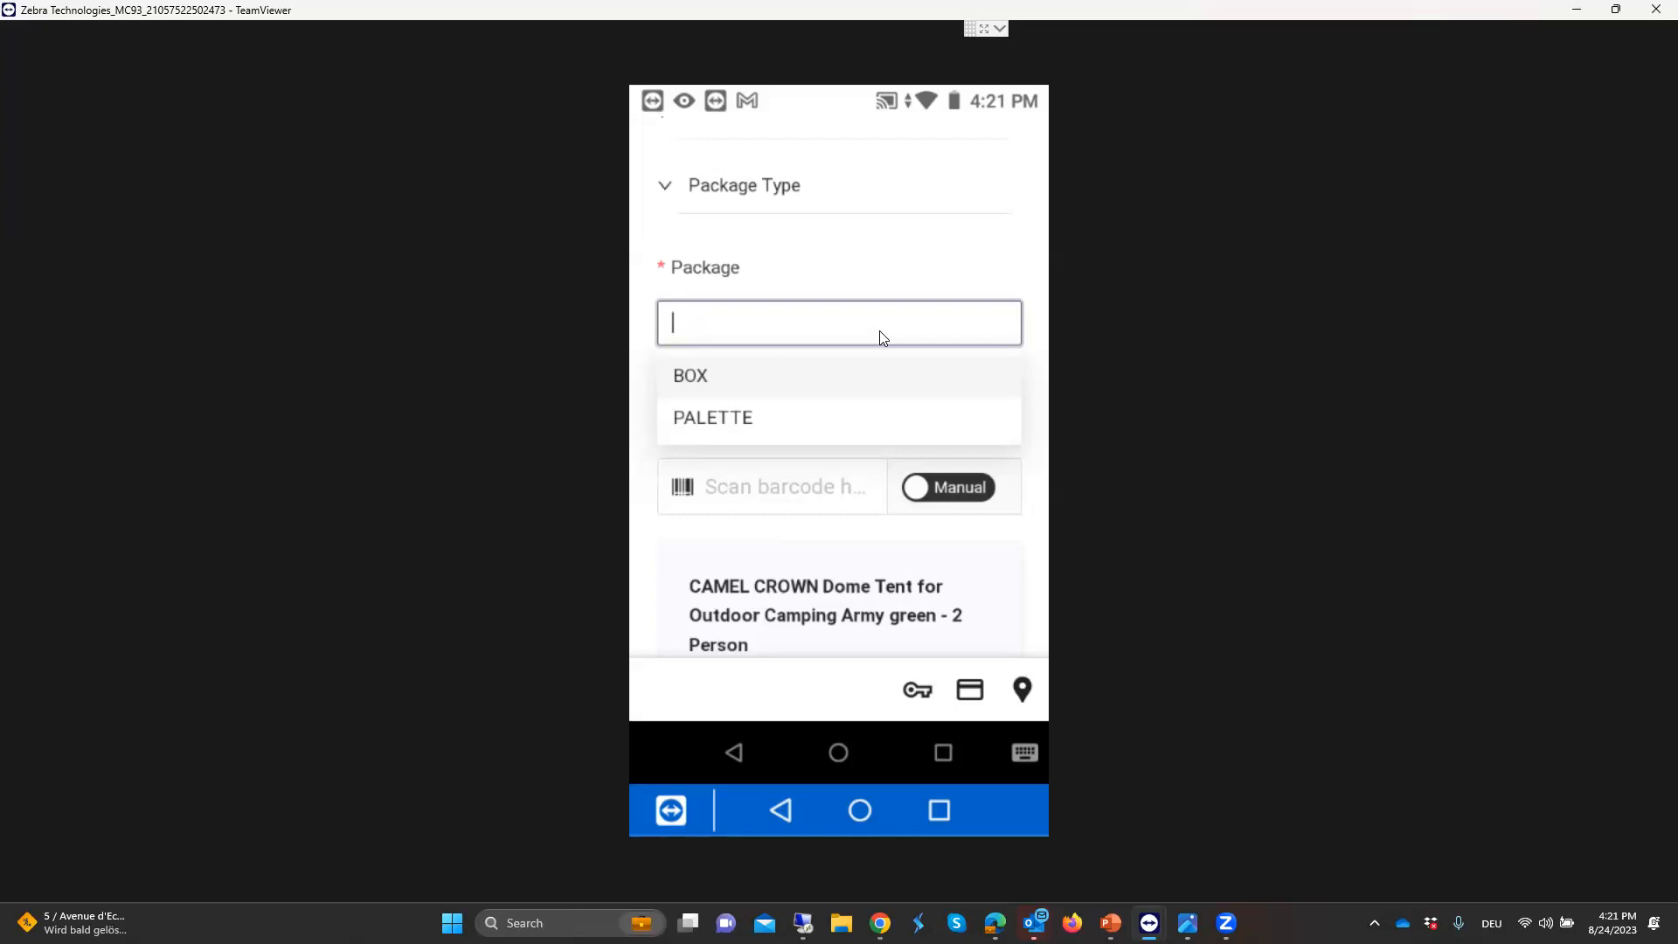
{"action": "scroll", "coordinate": [879, 339], "scroll_direction": "down", "scroll_amount": 5}
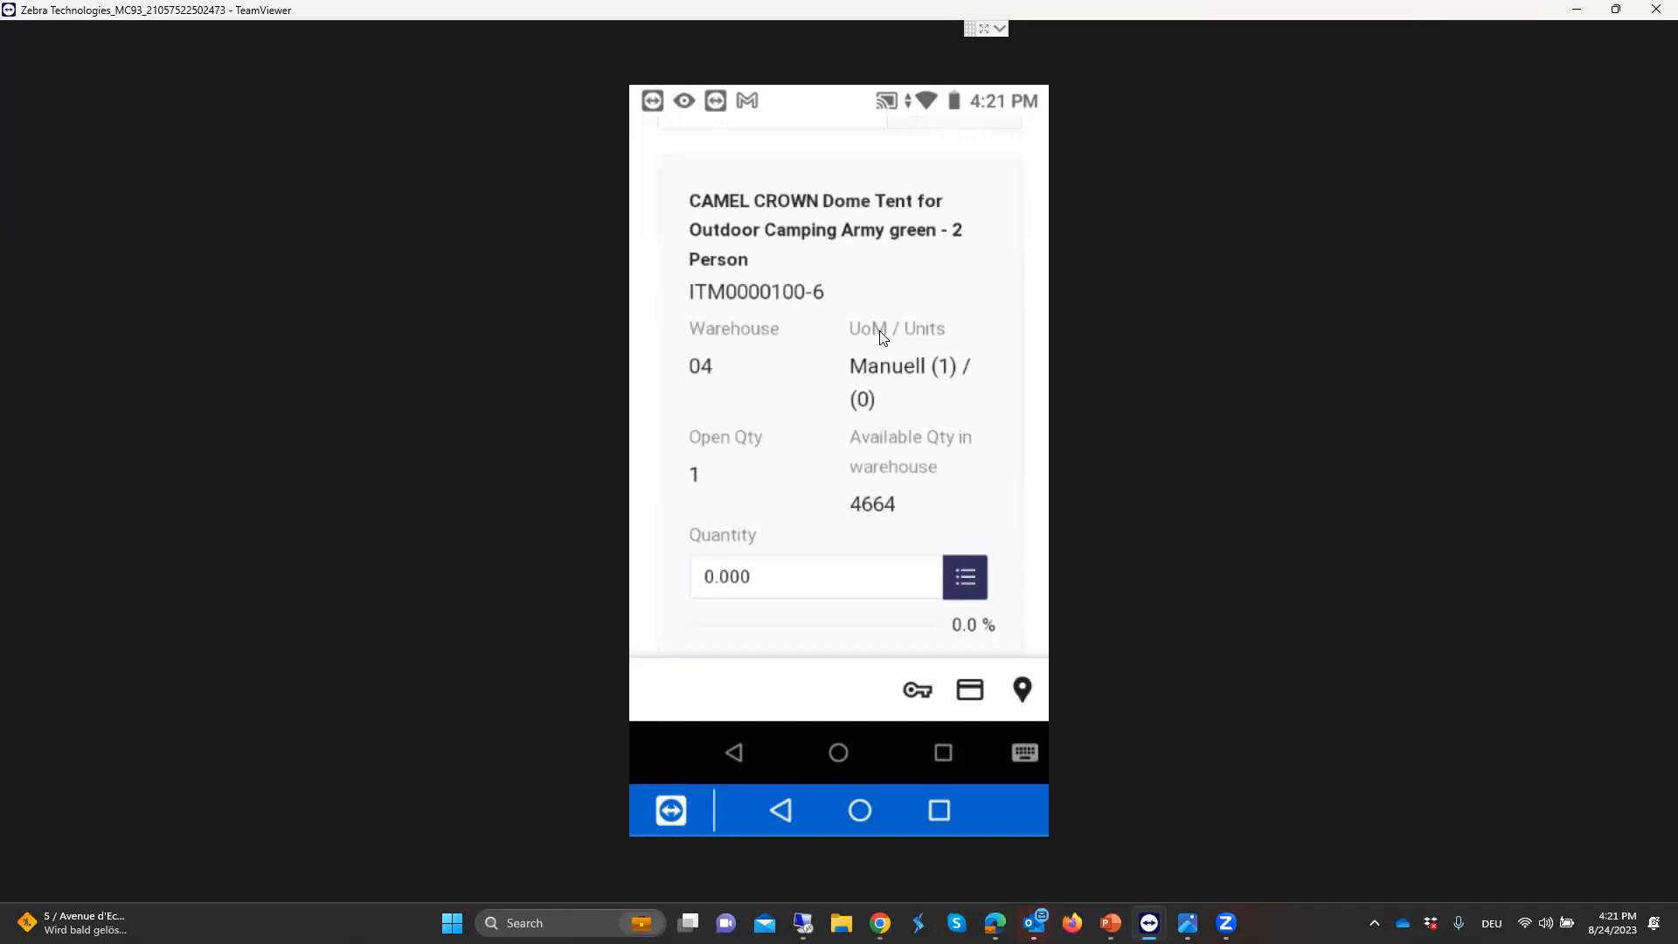
{"action": "scroll", "coordinate": [883, 339], "scroll_direction": "up", "scroll_amount": 10}
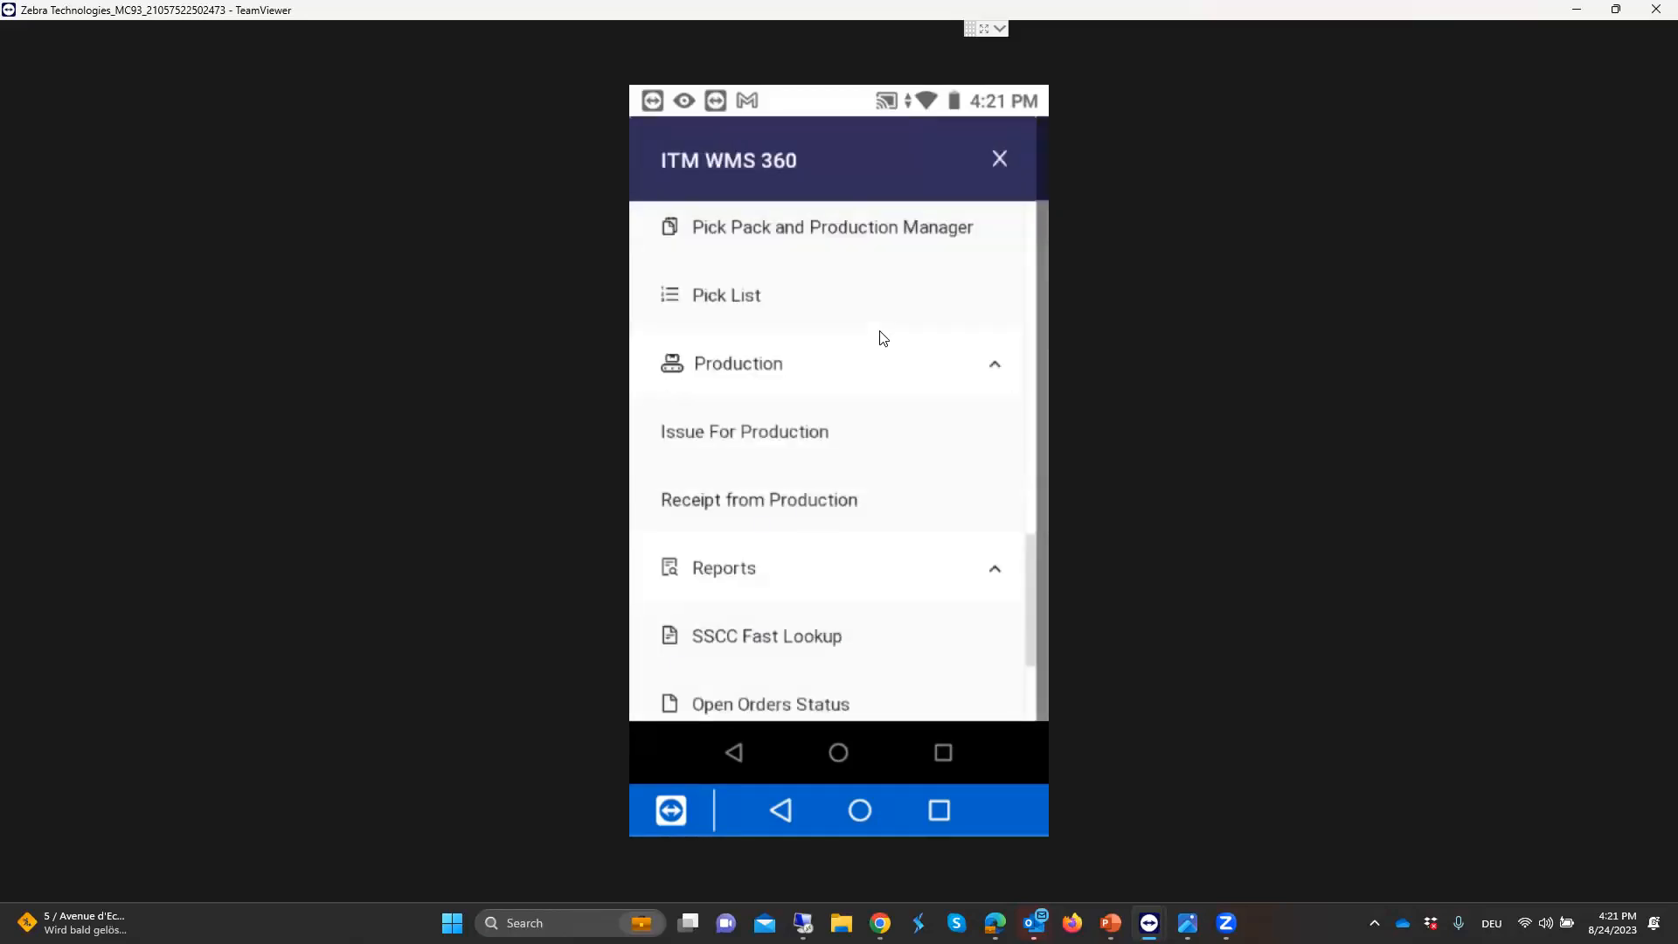
Examine the ITM WMS 360 functions for reports, production, pick and pack, counting, transfers, outbound and inbound
{"action": "scroll", "coordinate": [883, 338], "scroll_direction": "down", "scroll_amount": 5}
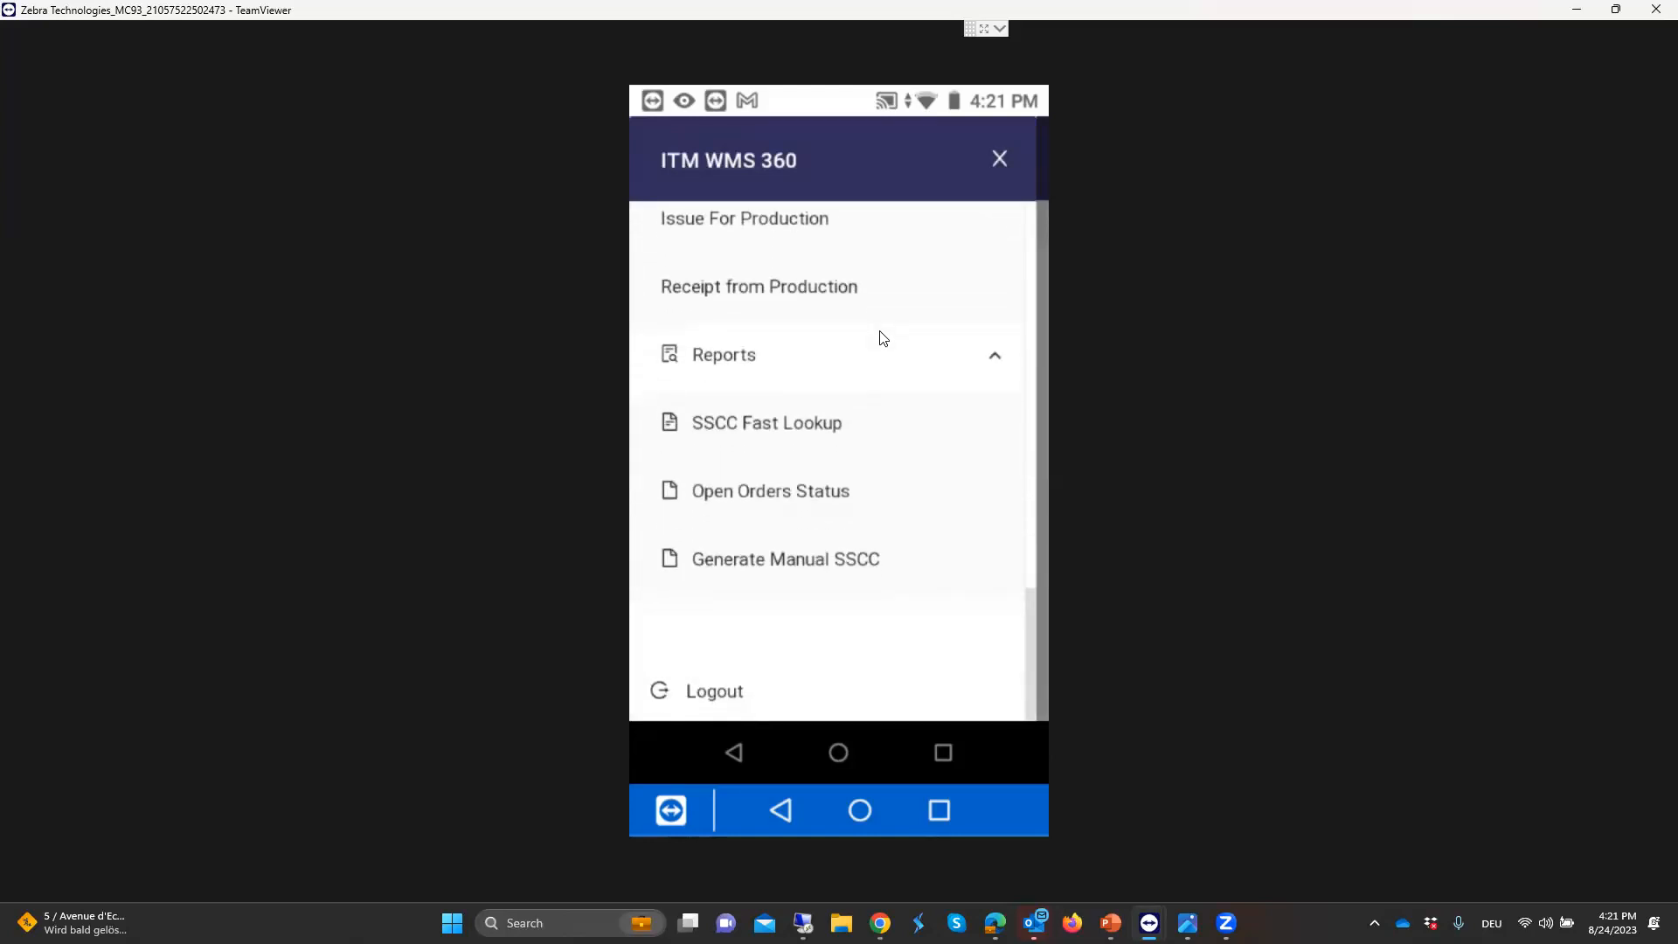
{"action": "scroll", "coordinate": [883, 338], "scroll_direction": "up", "scroll_amount": 5}
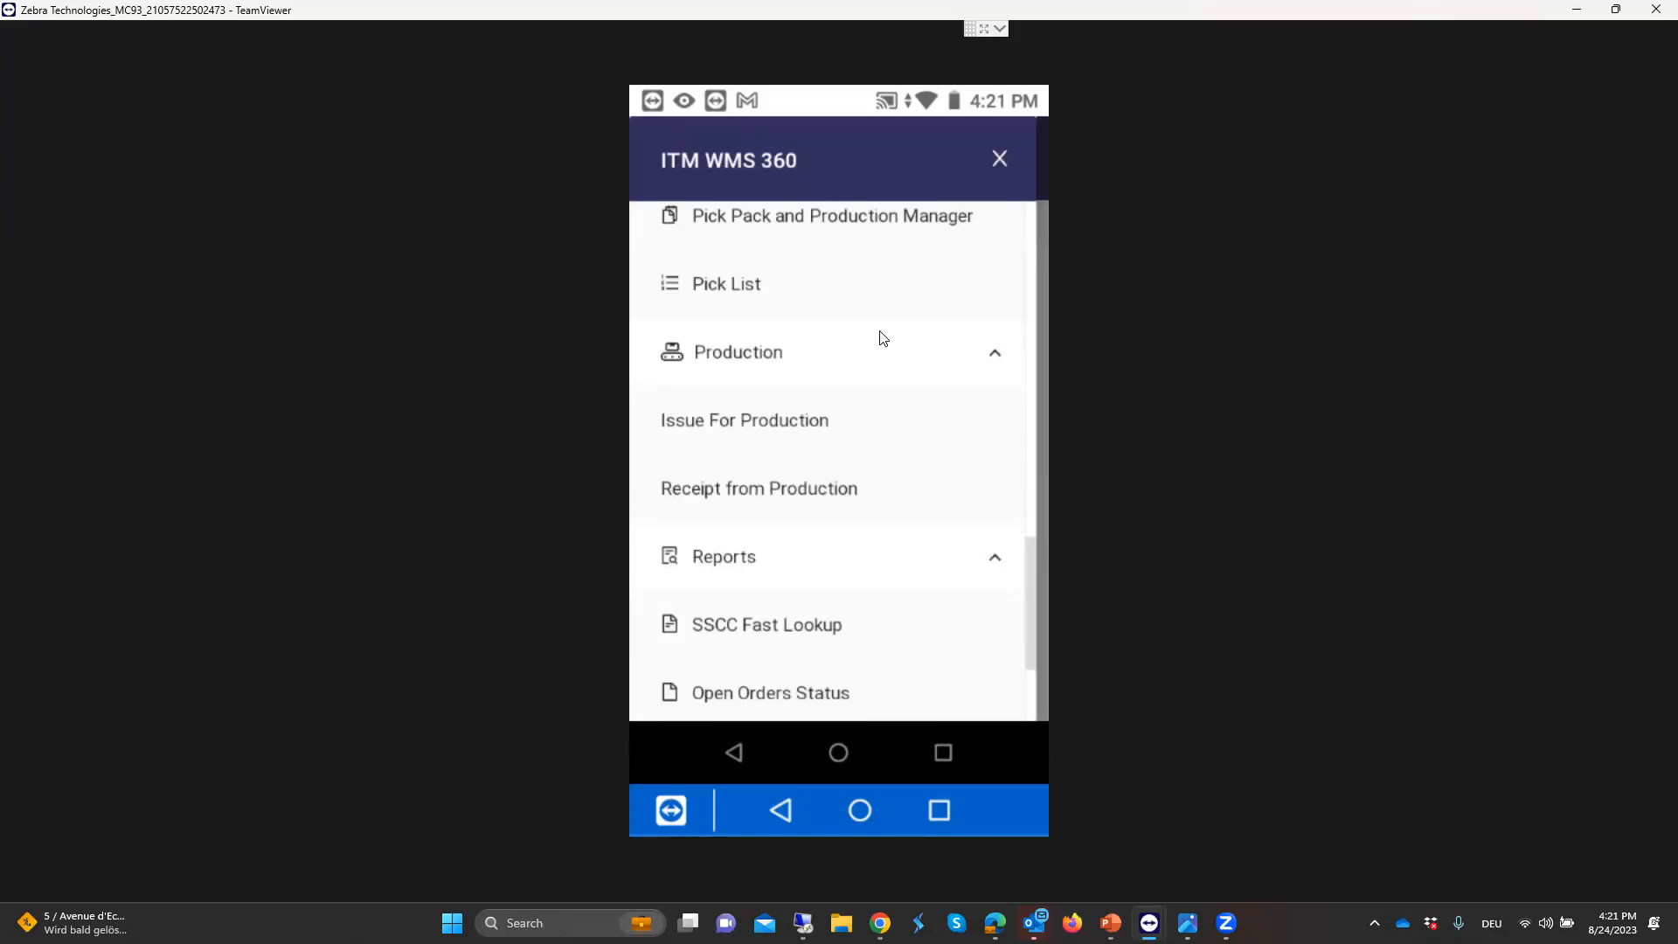
{"action": "scroll", "coordinate": [883, 338], "scroll_direction": "up", "scroll_amount": 3}
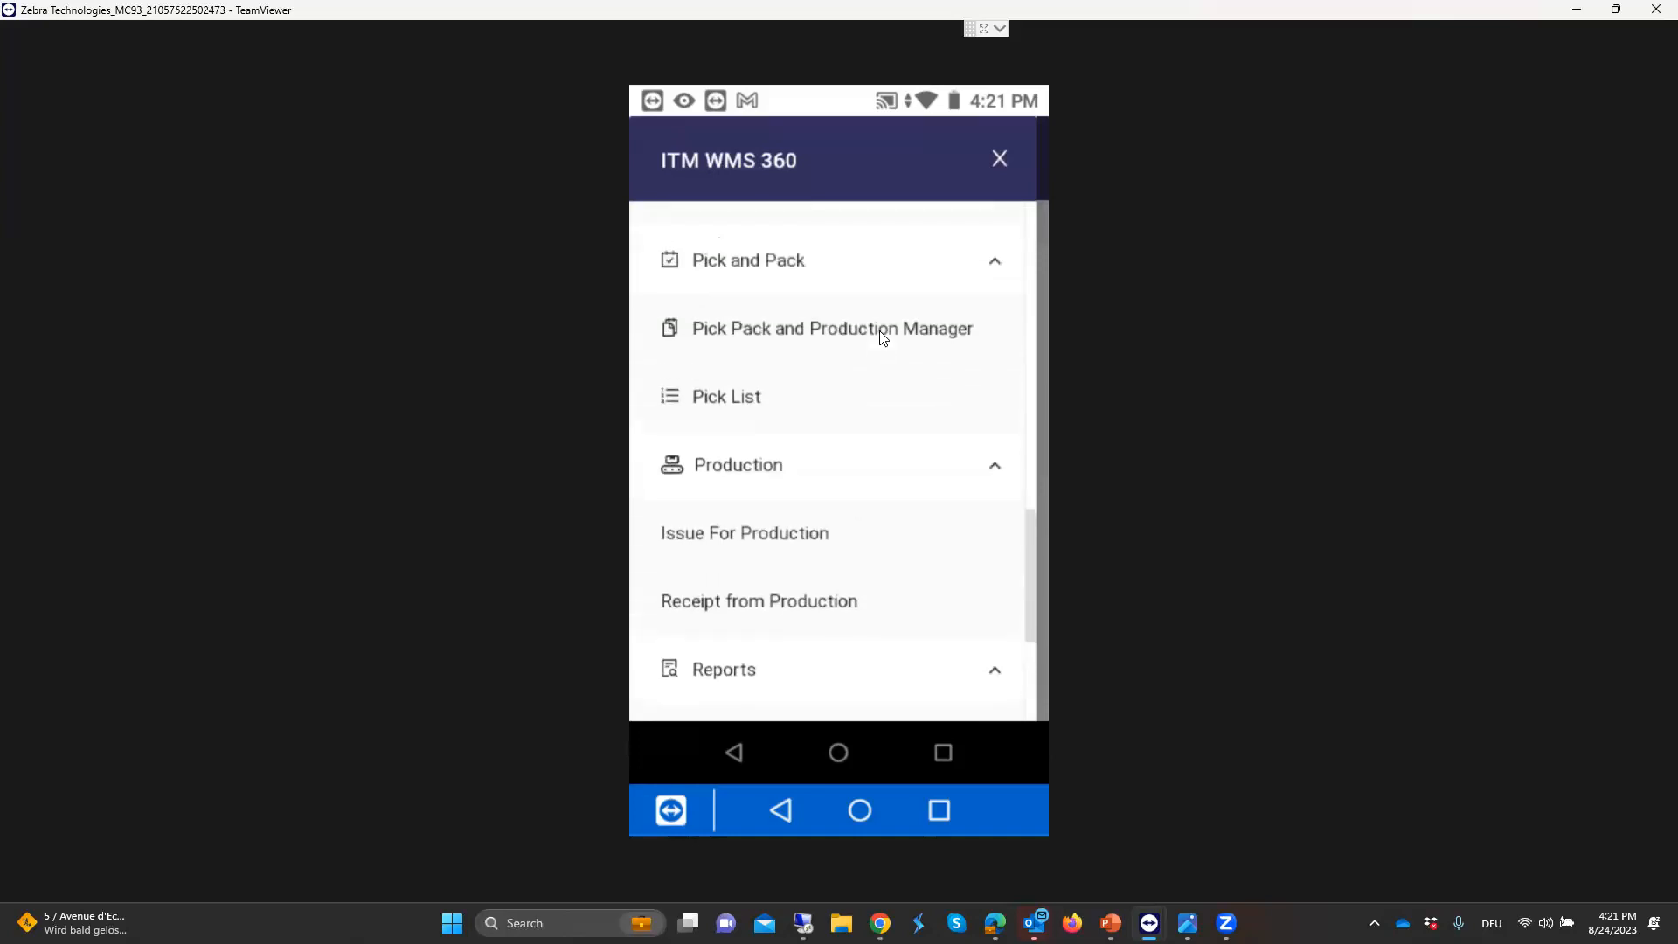
{"action": "scroll", "coordinate": [883, 339], "scroll_direction": "up", "scroll_amount": 2}
{"action": "scroll", "coordinate": [883, 338], "scroll_direction": "up", "scroll_amount": 1}
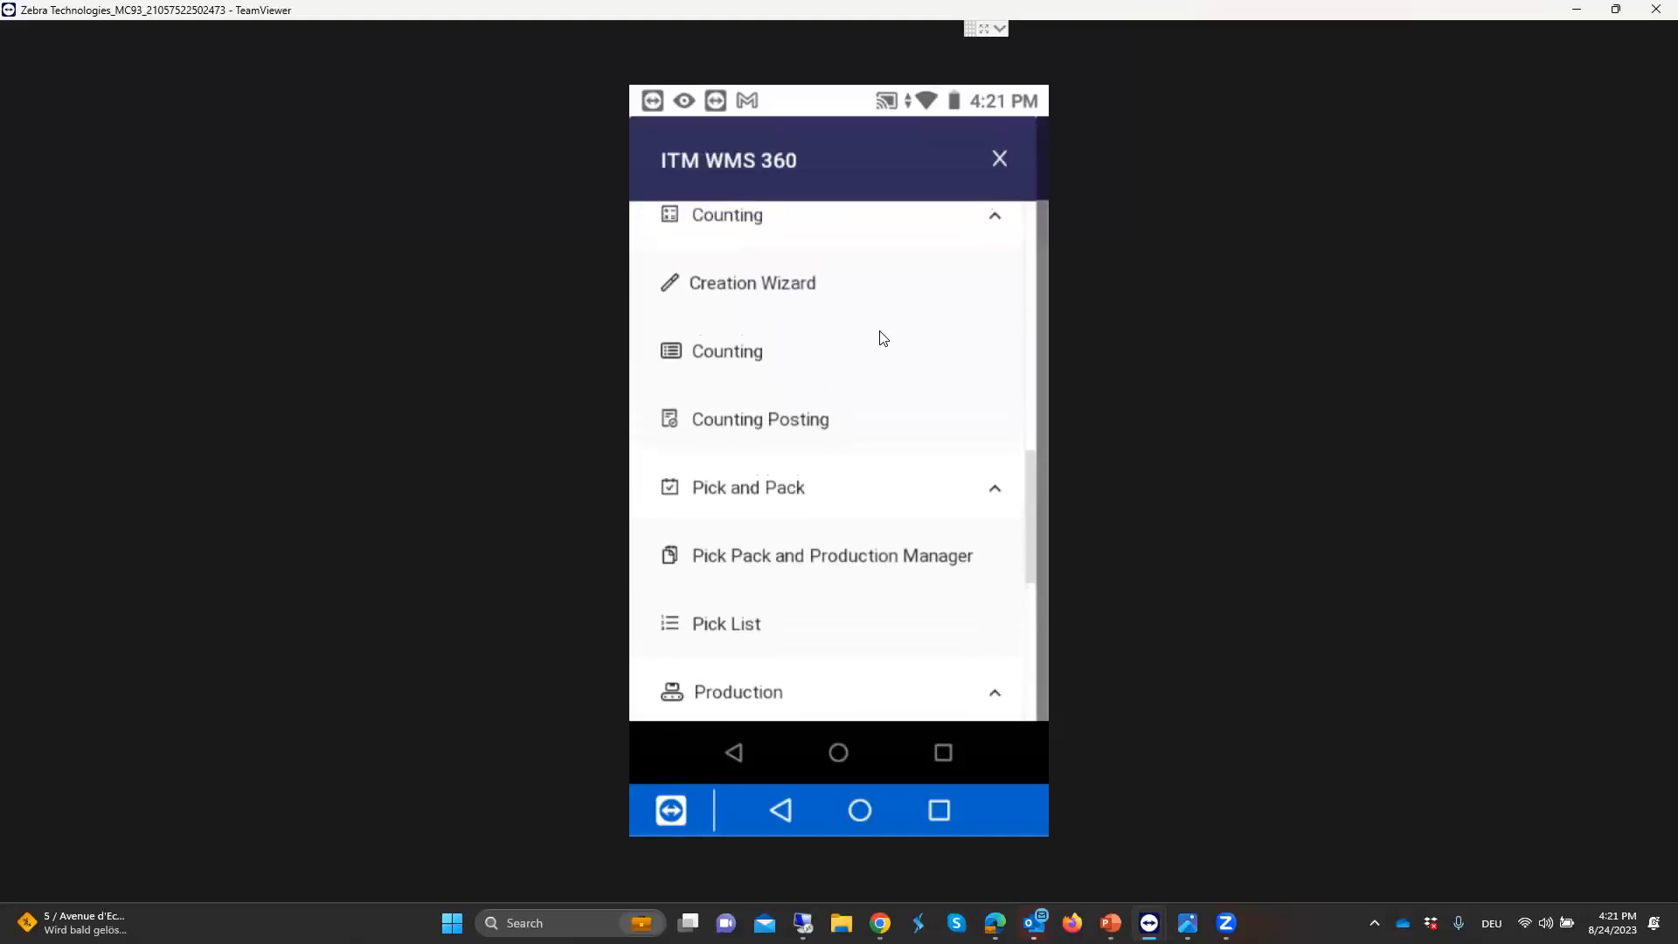
{"action": "scroll", "coordinate": [883, 338], "scroll_direction": "up", "scroll_amount": 5}
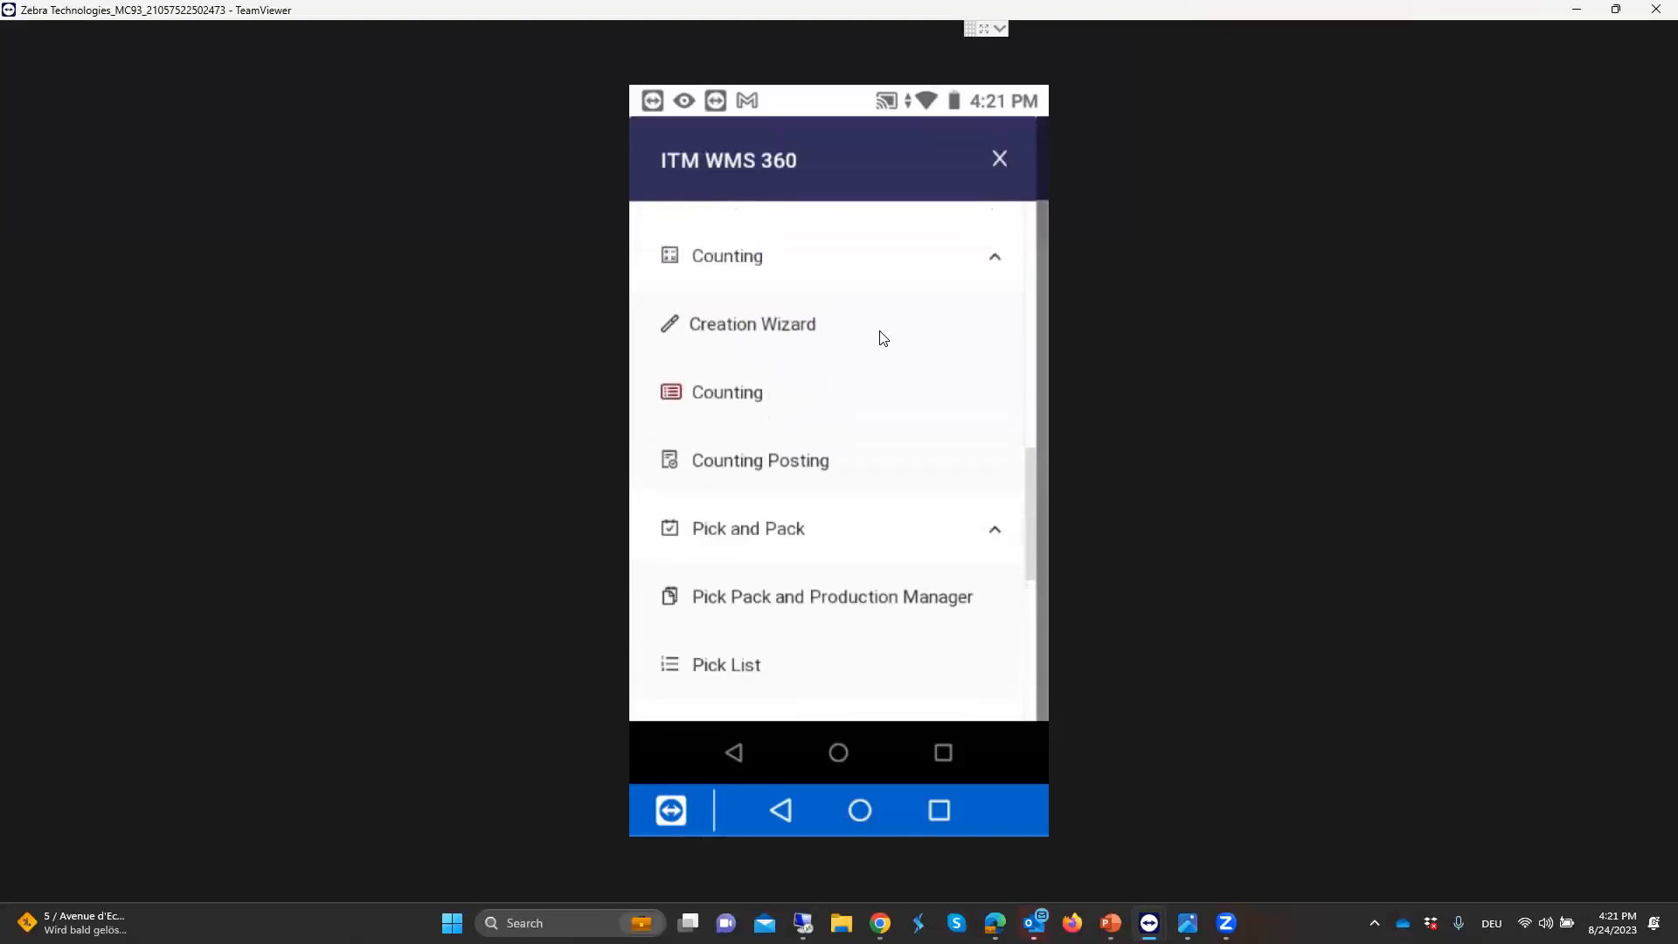
{"action": "scroll", "coordinate": [883, 338], "scroll_direction": "up", "scroll_amount": 7}
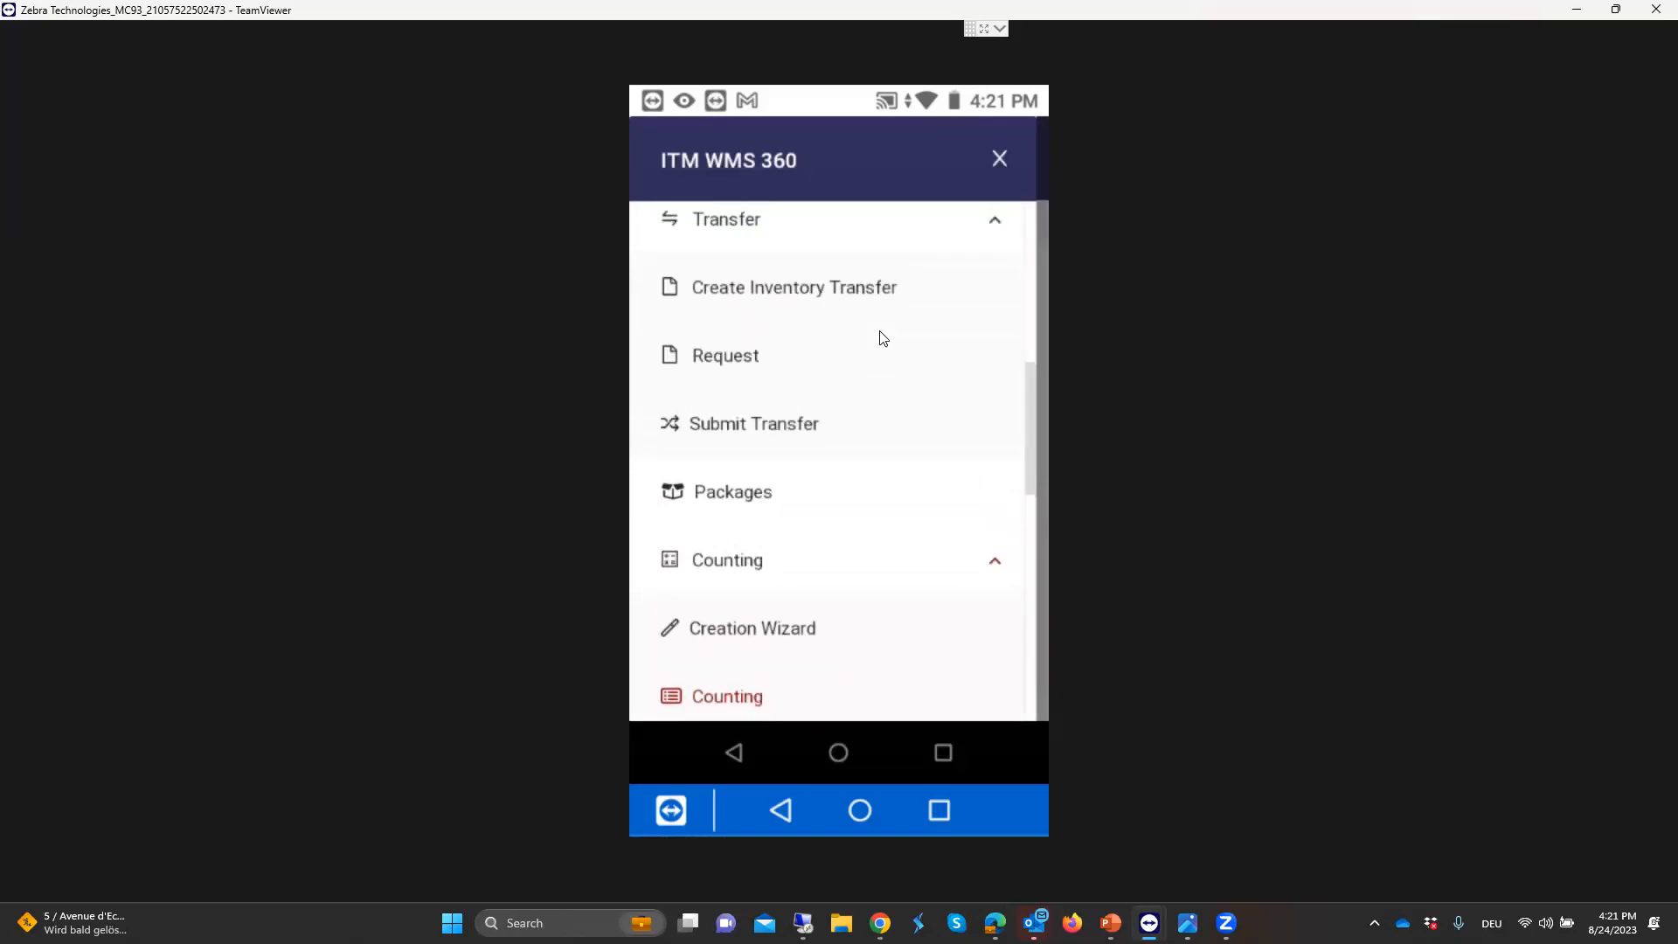
{"action": "scroll", "coordinate": [882, 338], "scroll_direction": "up", "scroll_amount": 4}
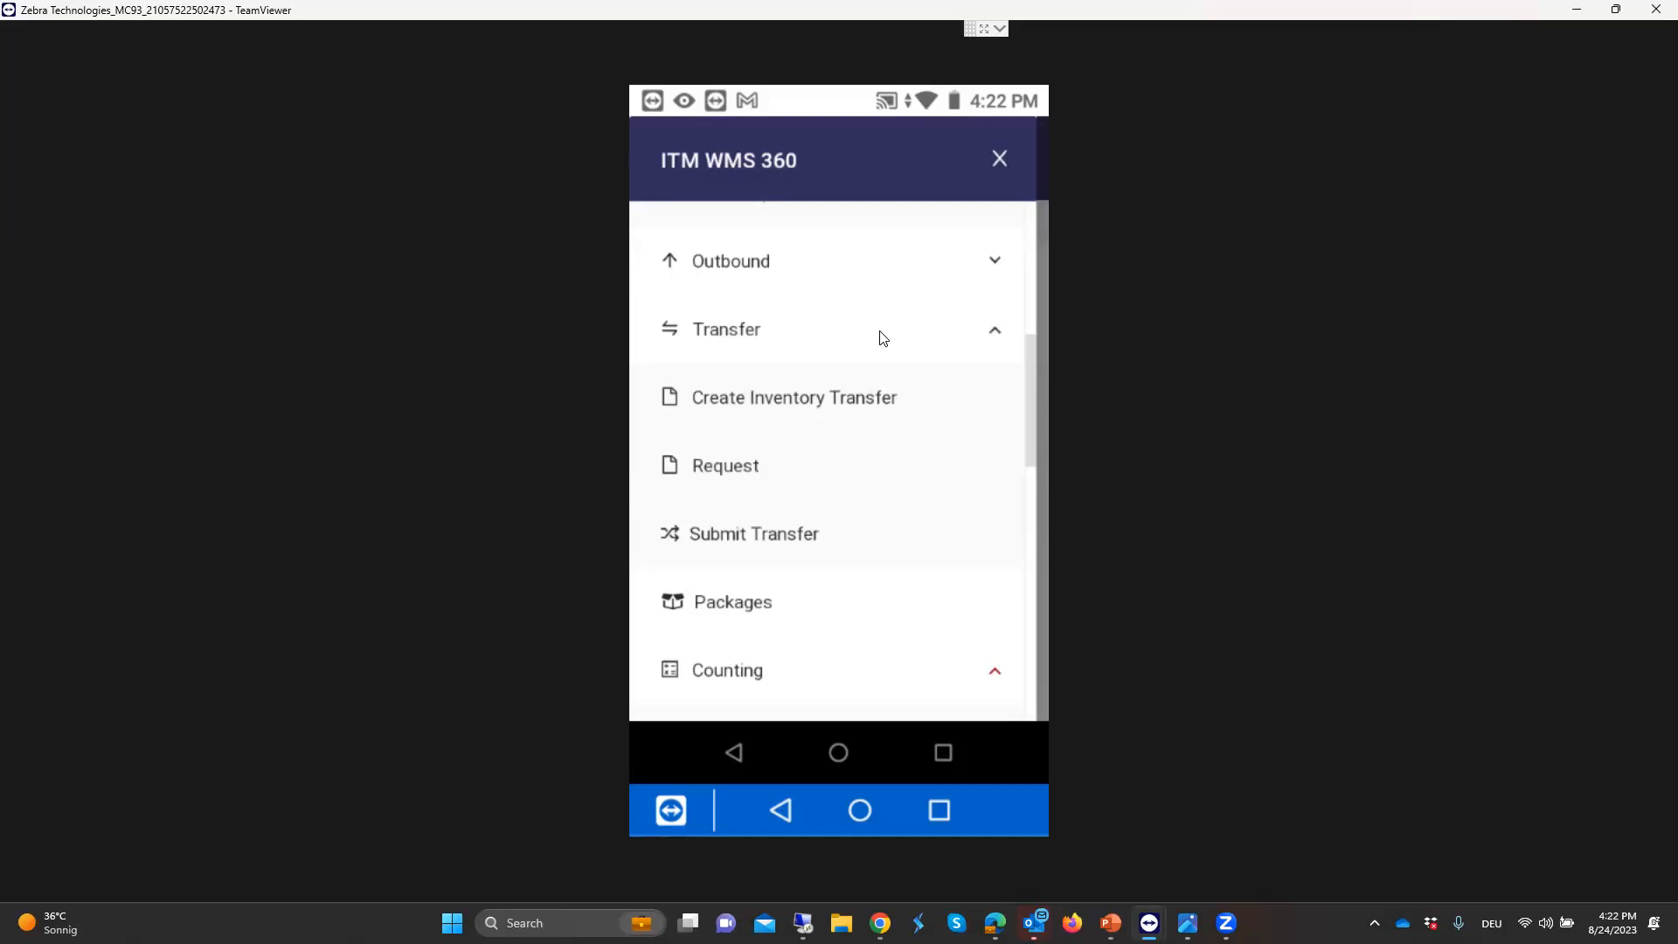
{"action": "scroll", "coordinate": [883, 339], "scroll_direction": "up", "scroll_amount": 8}
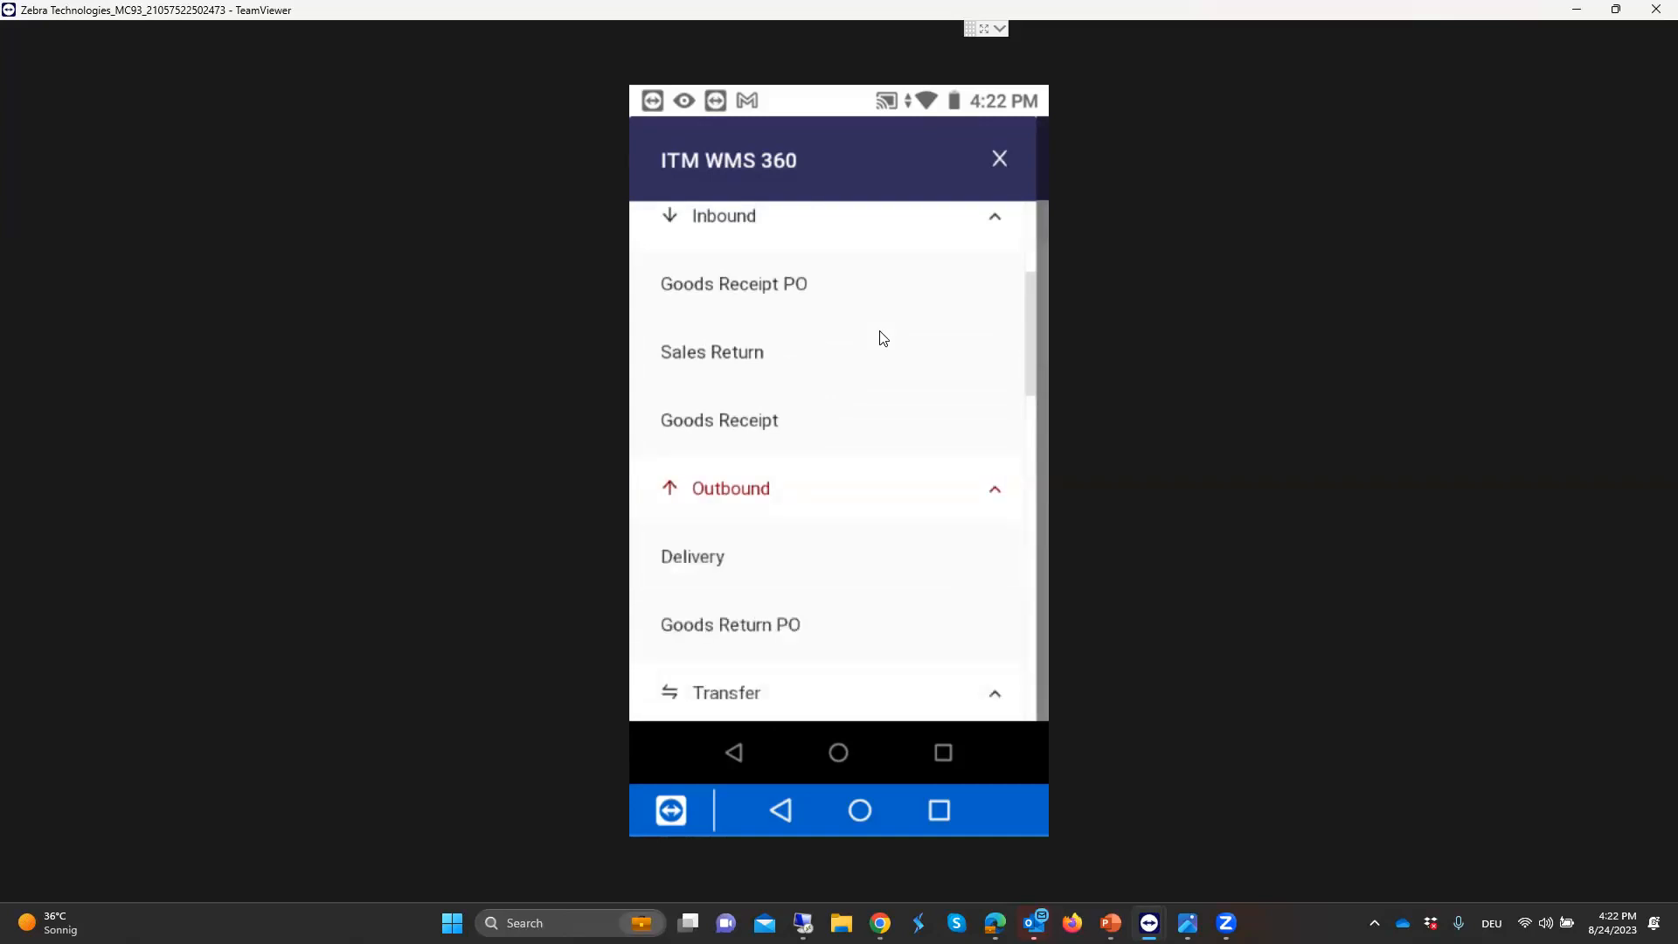
{"action": "scroll", "coordinate": [883, 339], "scroll_direction": "up", "scroll_amount": 6}
{"action": "scroll", "coordinate": [883, 338], "scroll_direction": "up", "scroll_amount": 2}
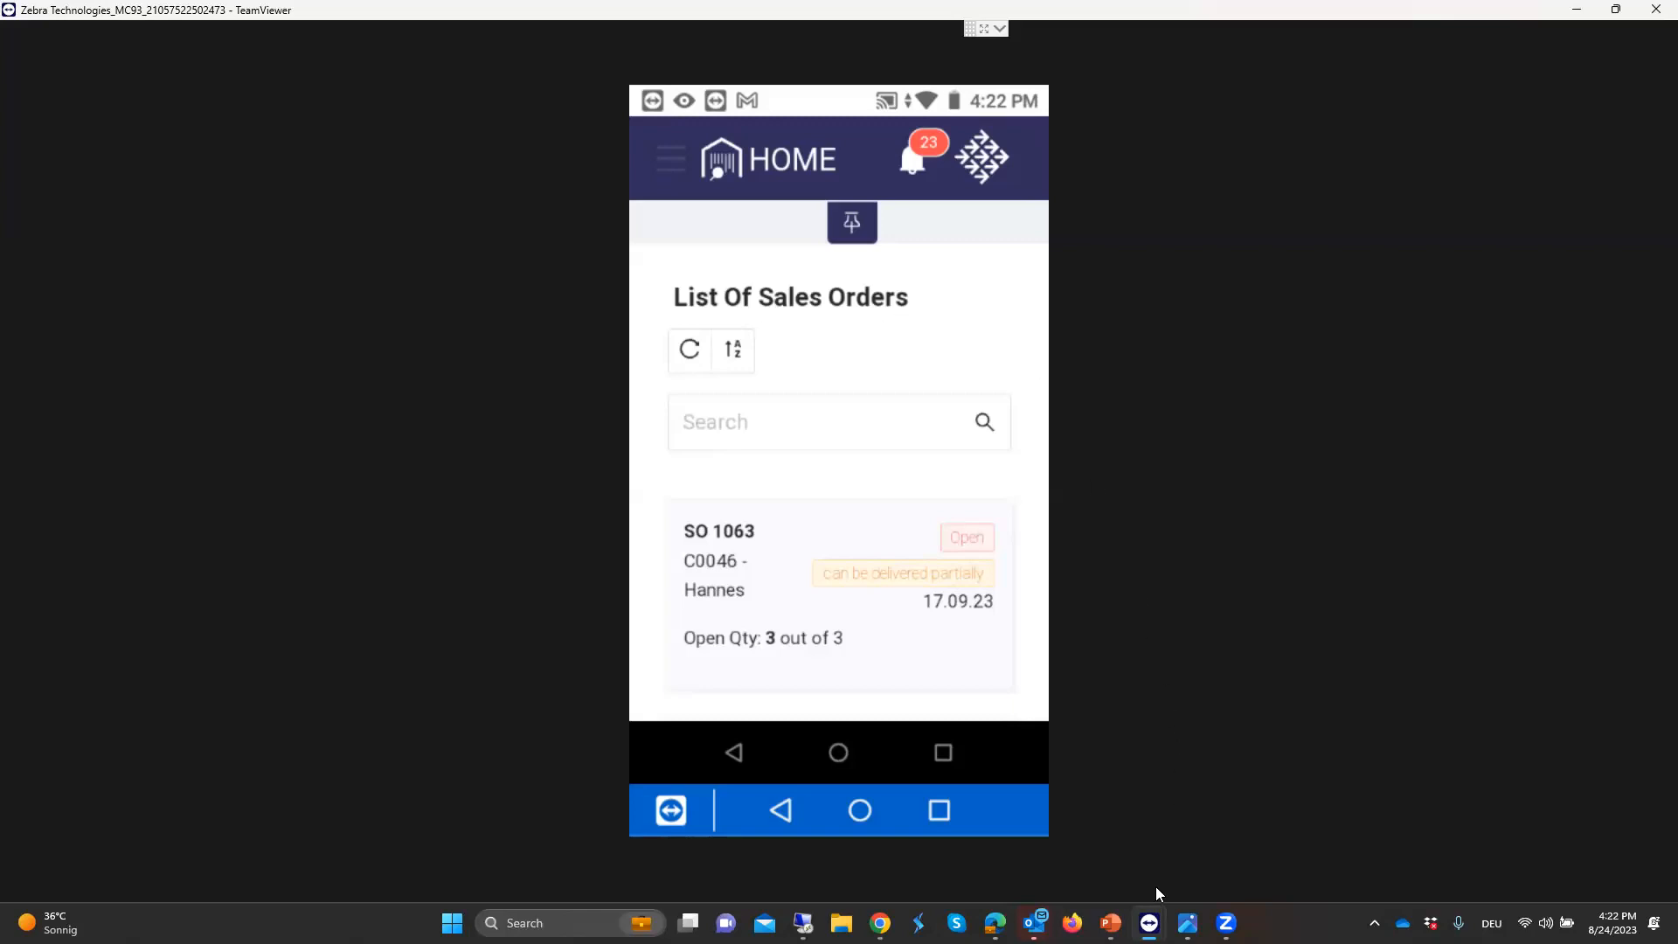
Switch to the Photos app and show the SSCC label image Picture1.png
{"action": "mouse_move", "coordinate": [1189, 920]}
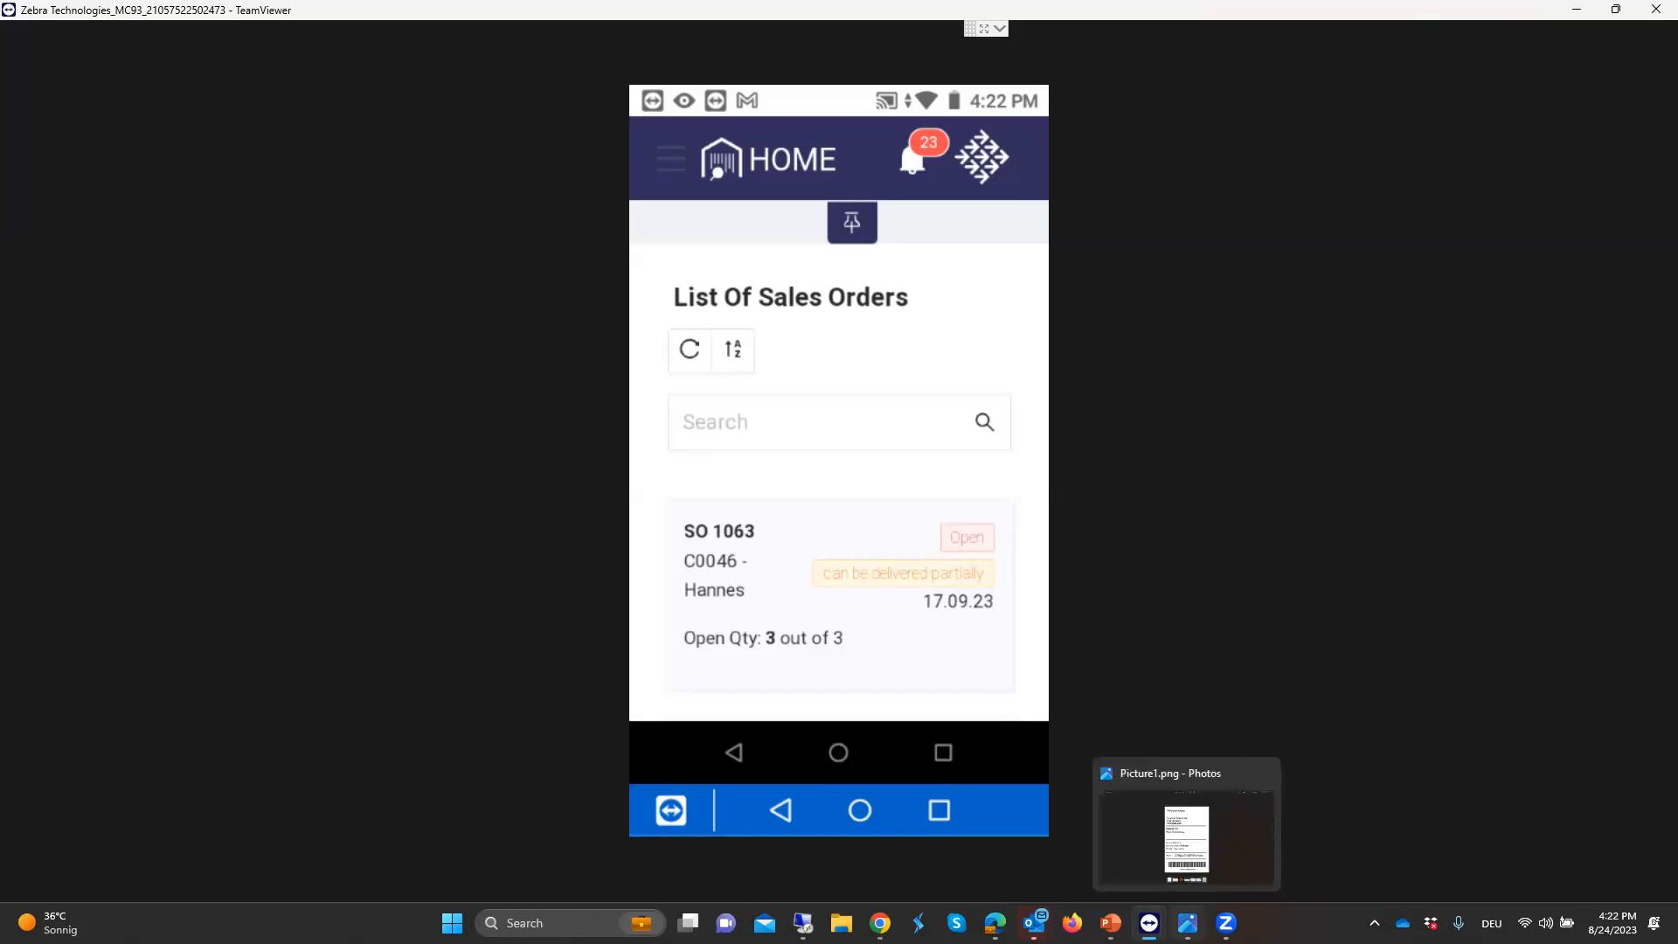
{"action": "left_click", "coordinate": [1187, 923]}
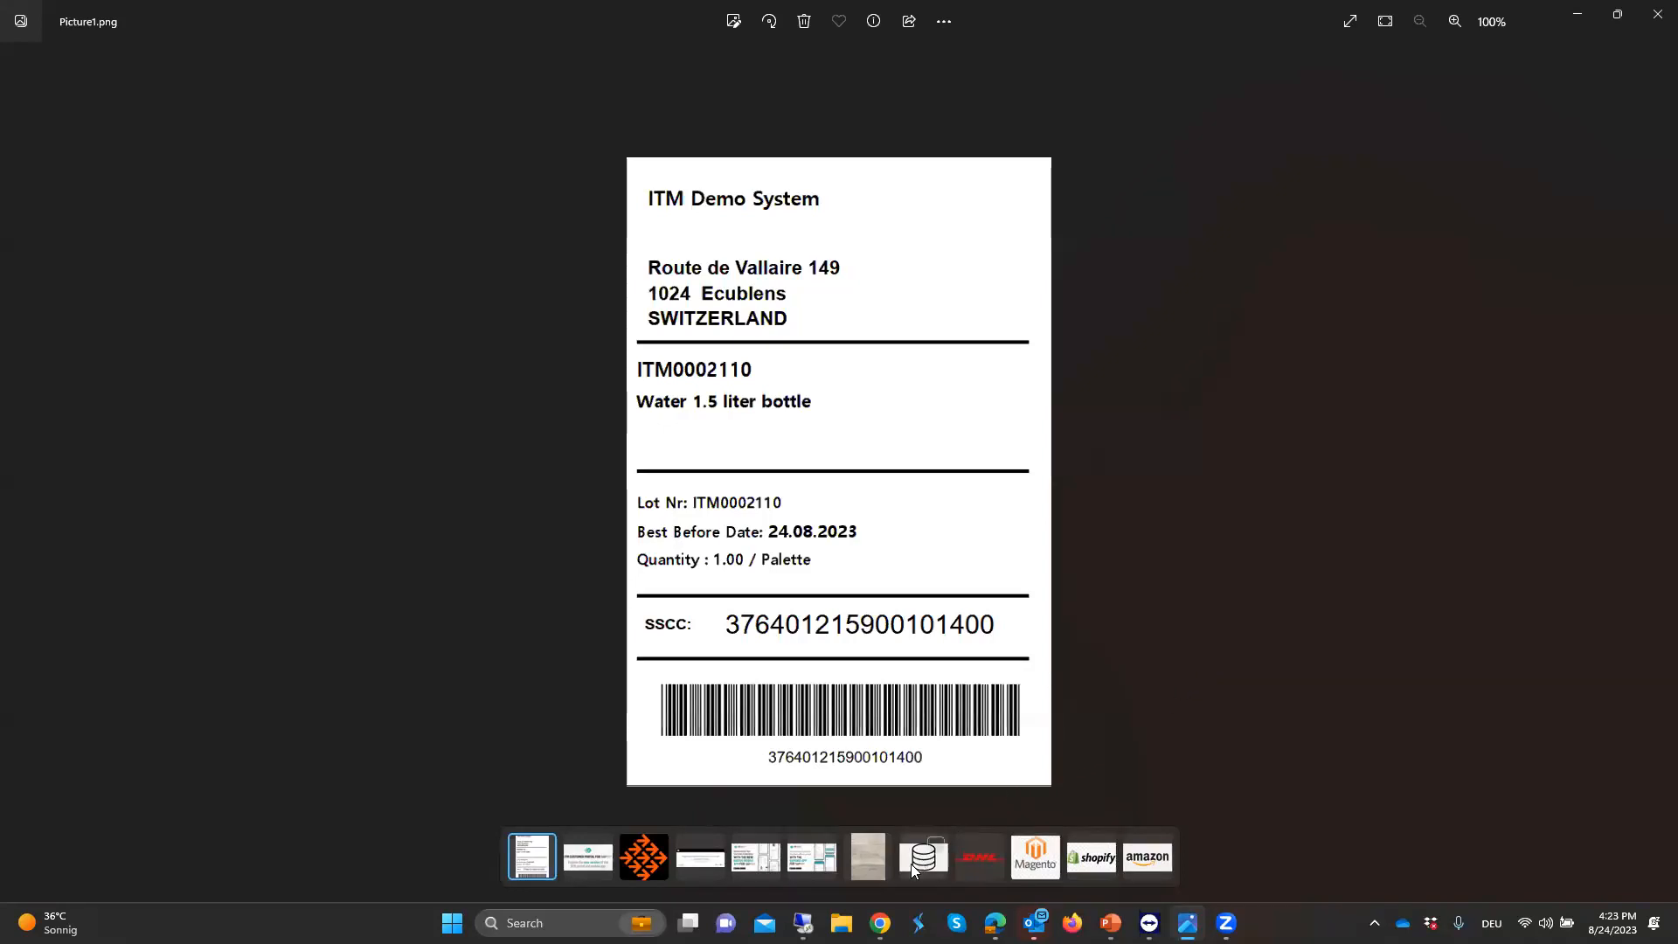
Show the ITM WMS inventory dashboard in Chrome, and switch to the iPhone session in TeamViewer
{"action": "mouse_move", "coordinate": [880, 923]}
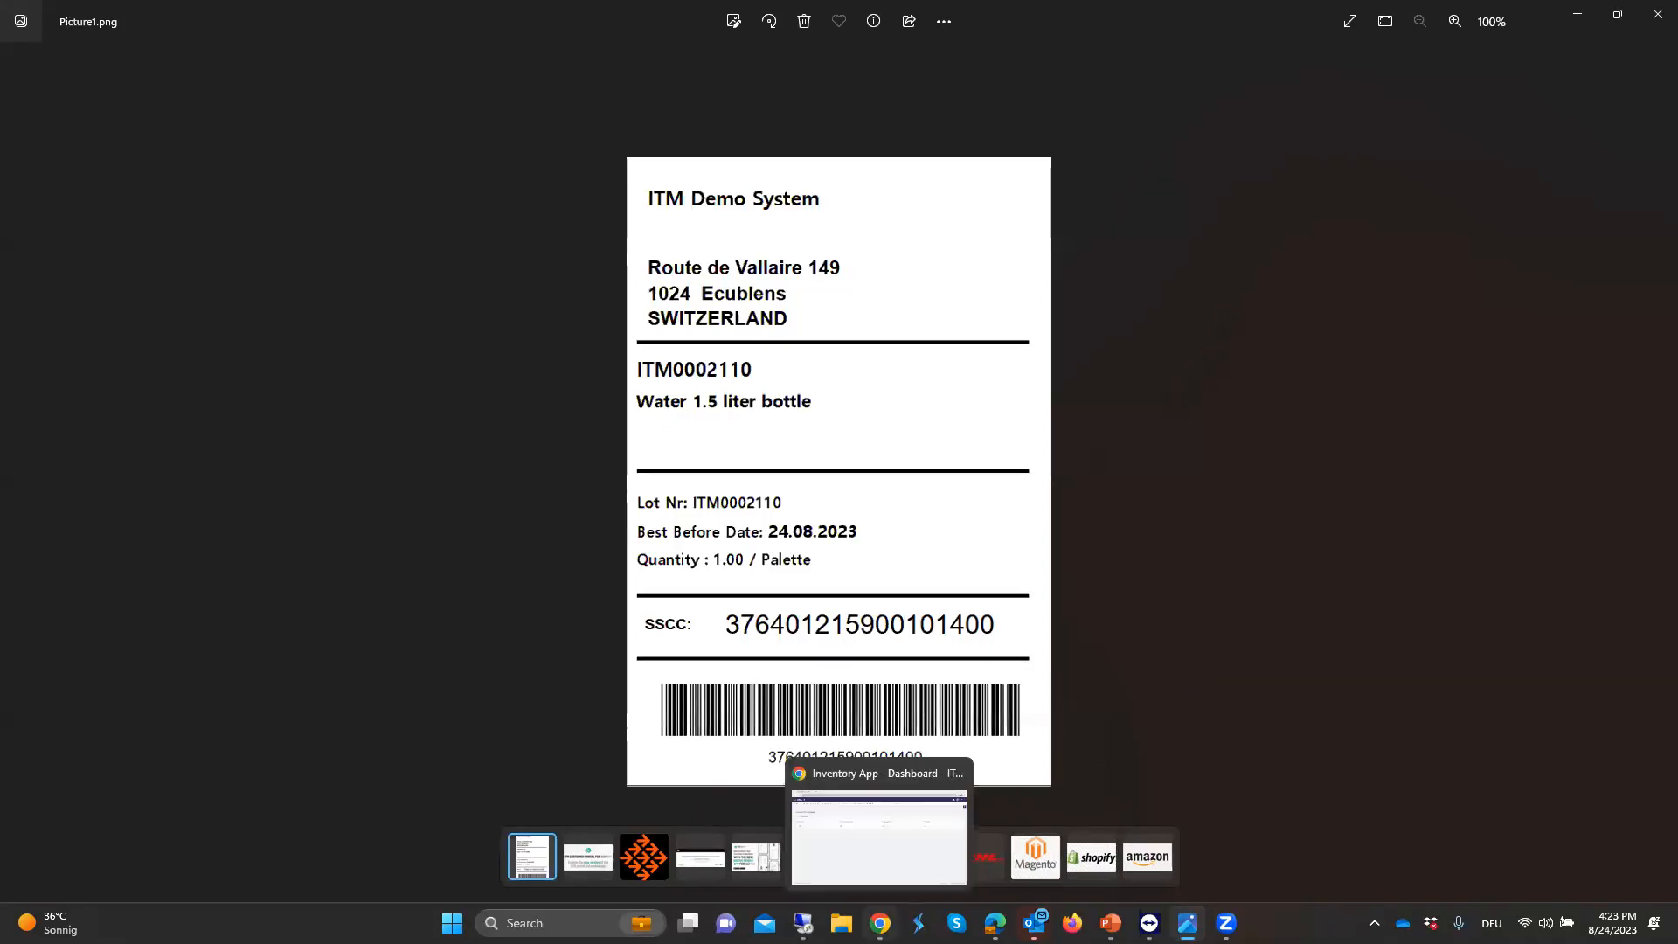
{"action": "left_click", "coordinate": [866, 869]}
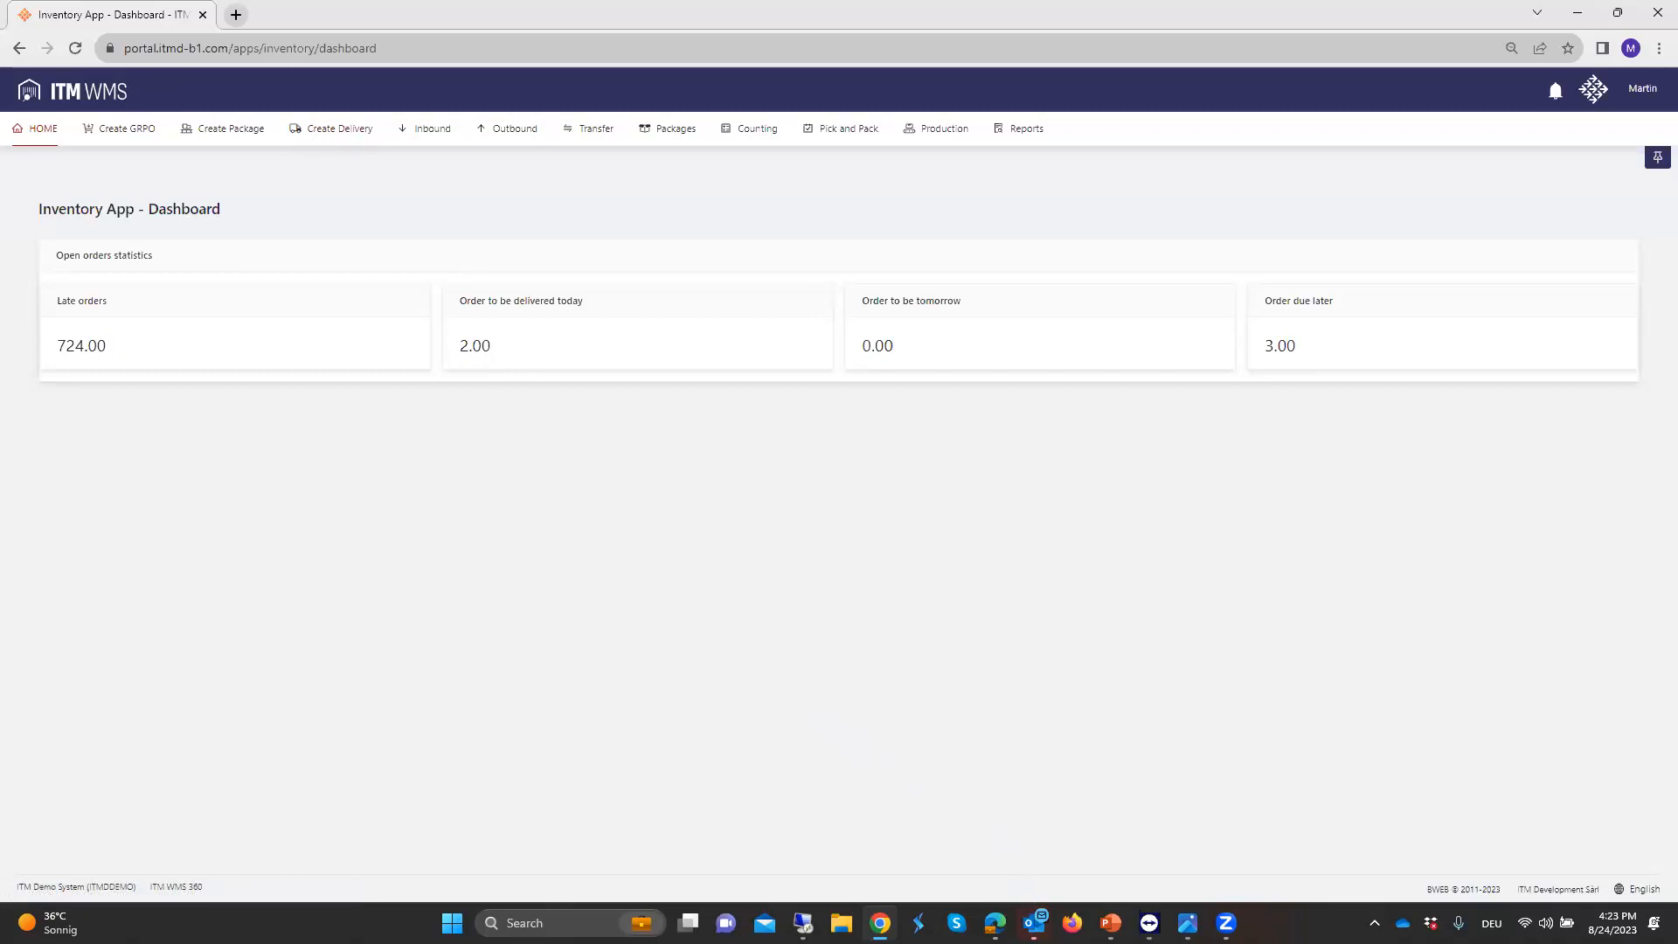
{"action": "mouse_move", "coordinate": [1033, 923]}
{"action": "mouse_move", "coordinate": [1150, 923]}
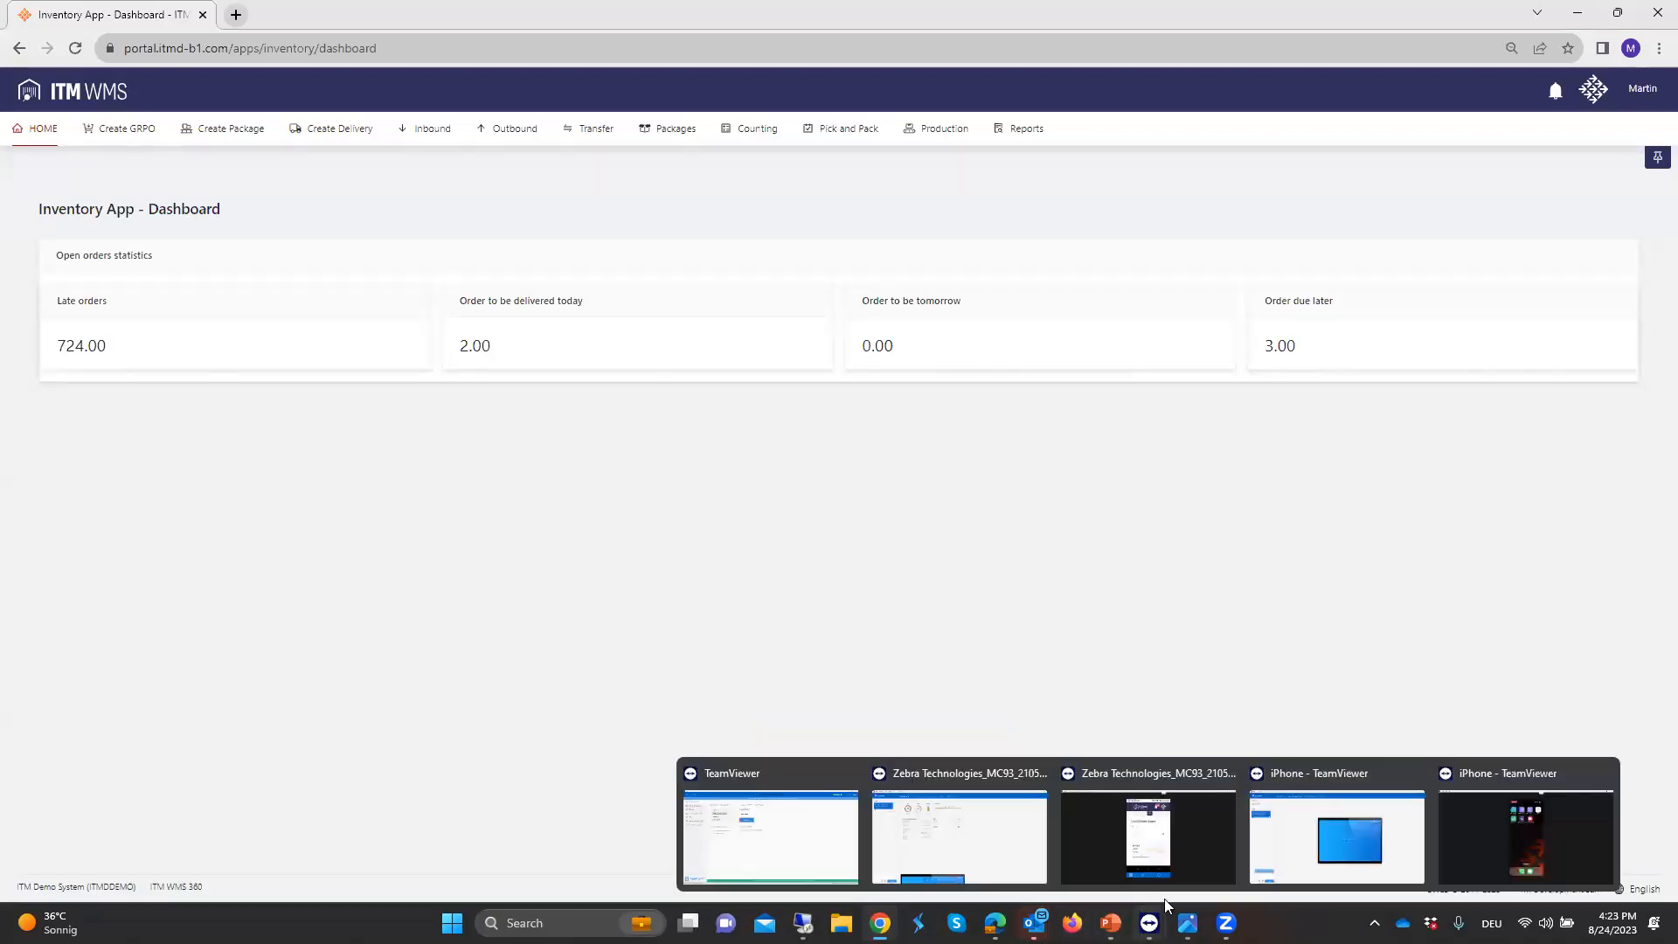
{"action": "left_click", "coordinate": [1508, 813]}
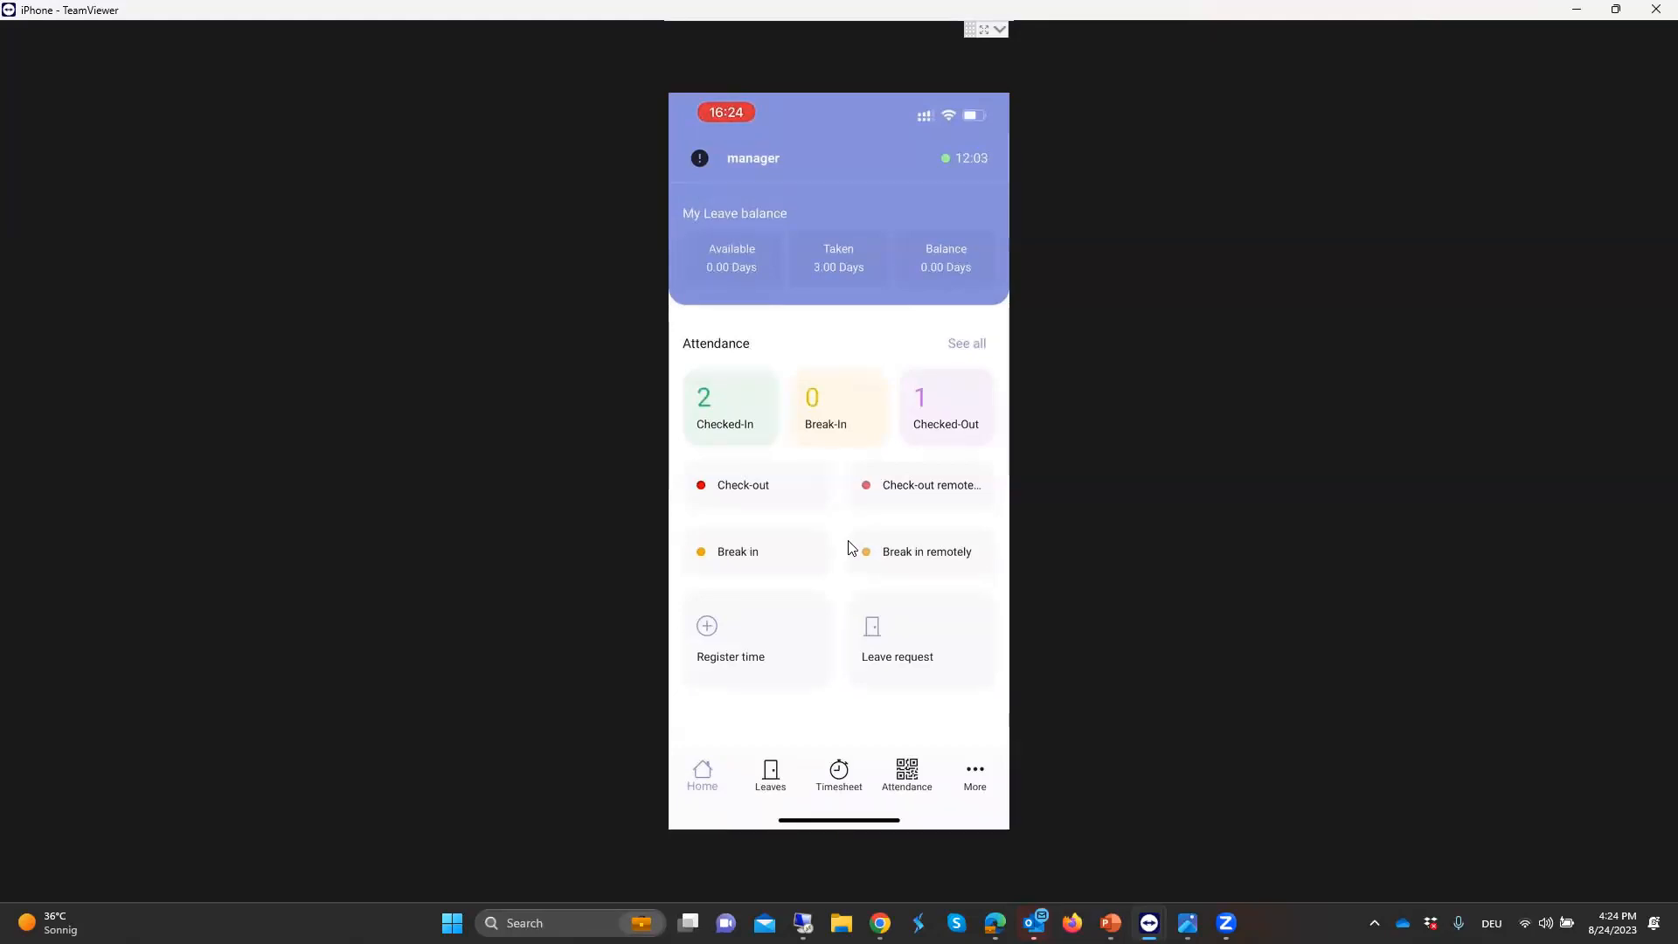
Start a time record for 24 Aug 2023 from 02:30 PM to 04:00 PM with a break of 00:15
{"action": "left_click", "coordinate": [718, 639]}
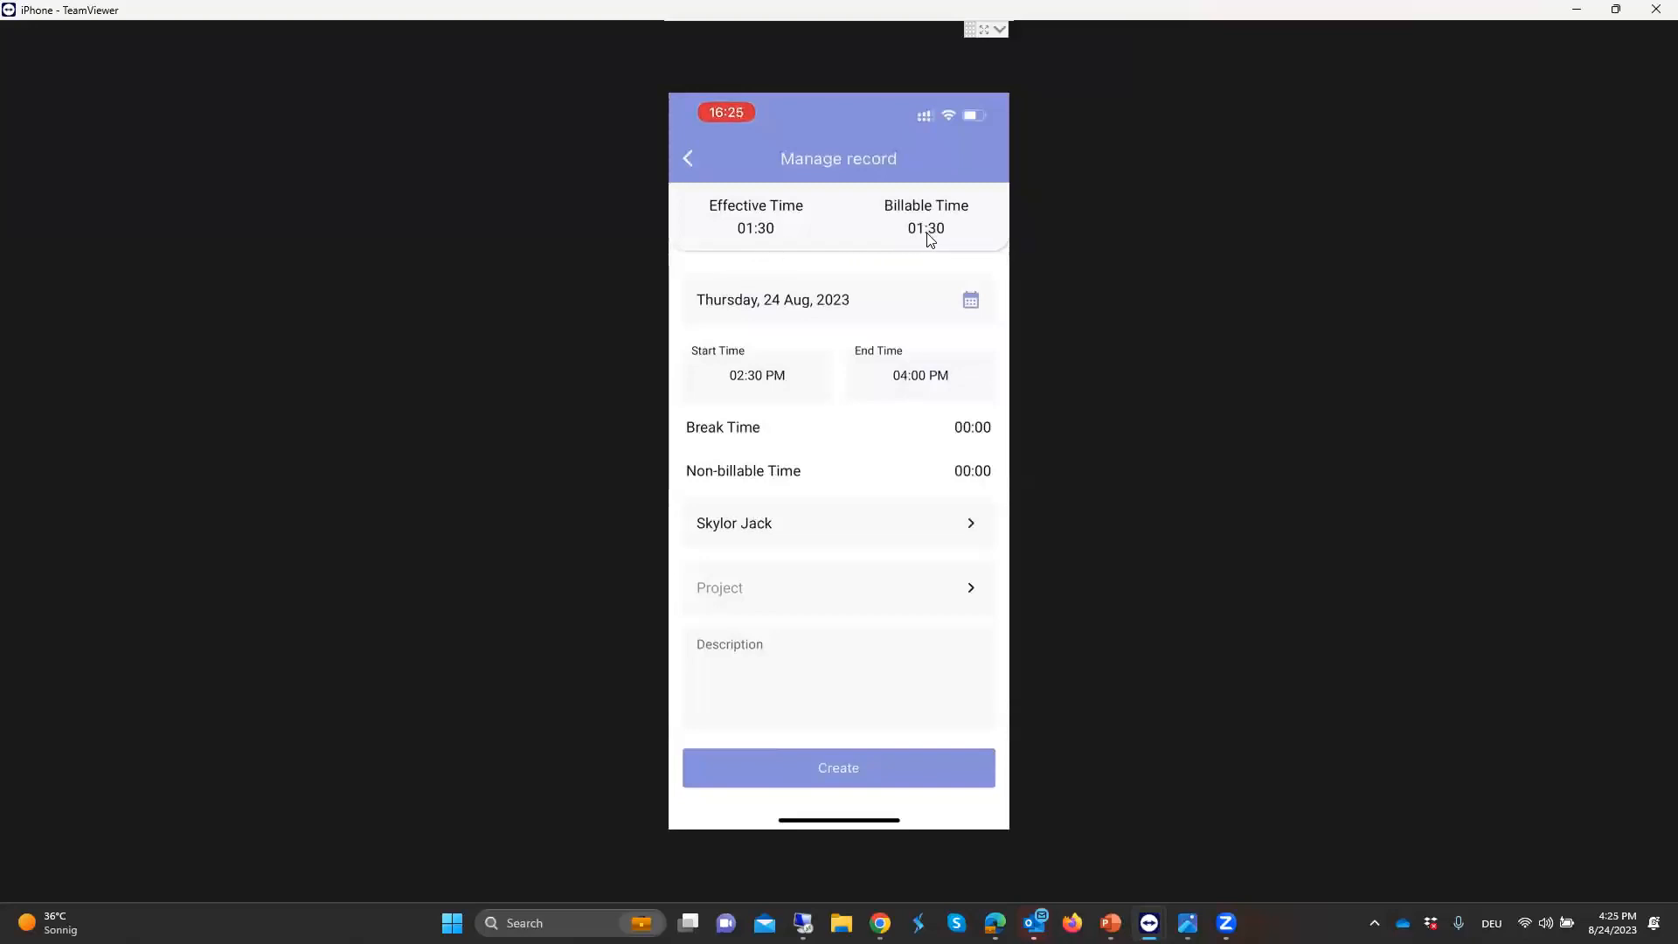
{"action": "left_click", "coordinate": [807, 409]}
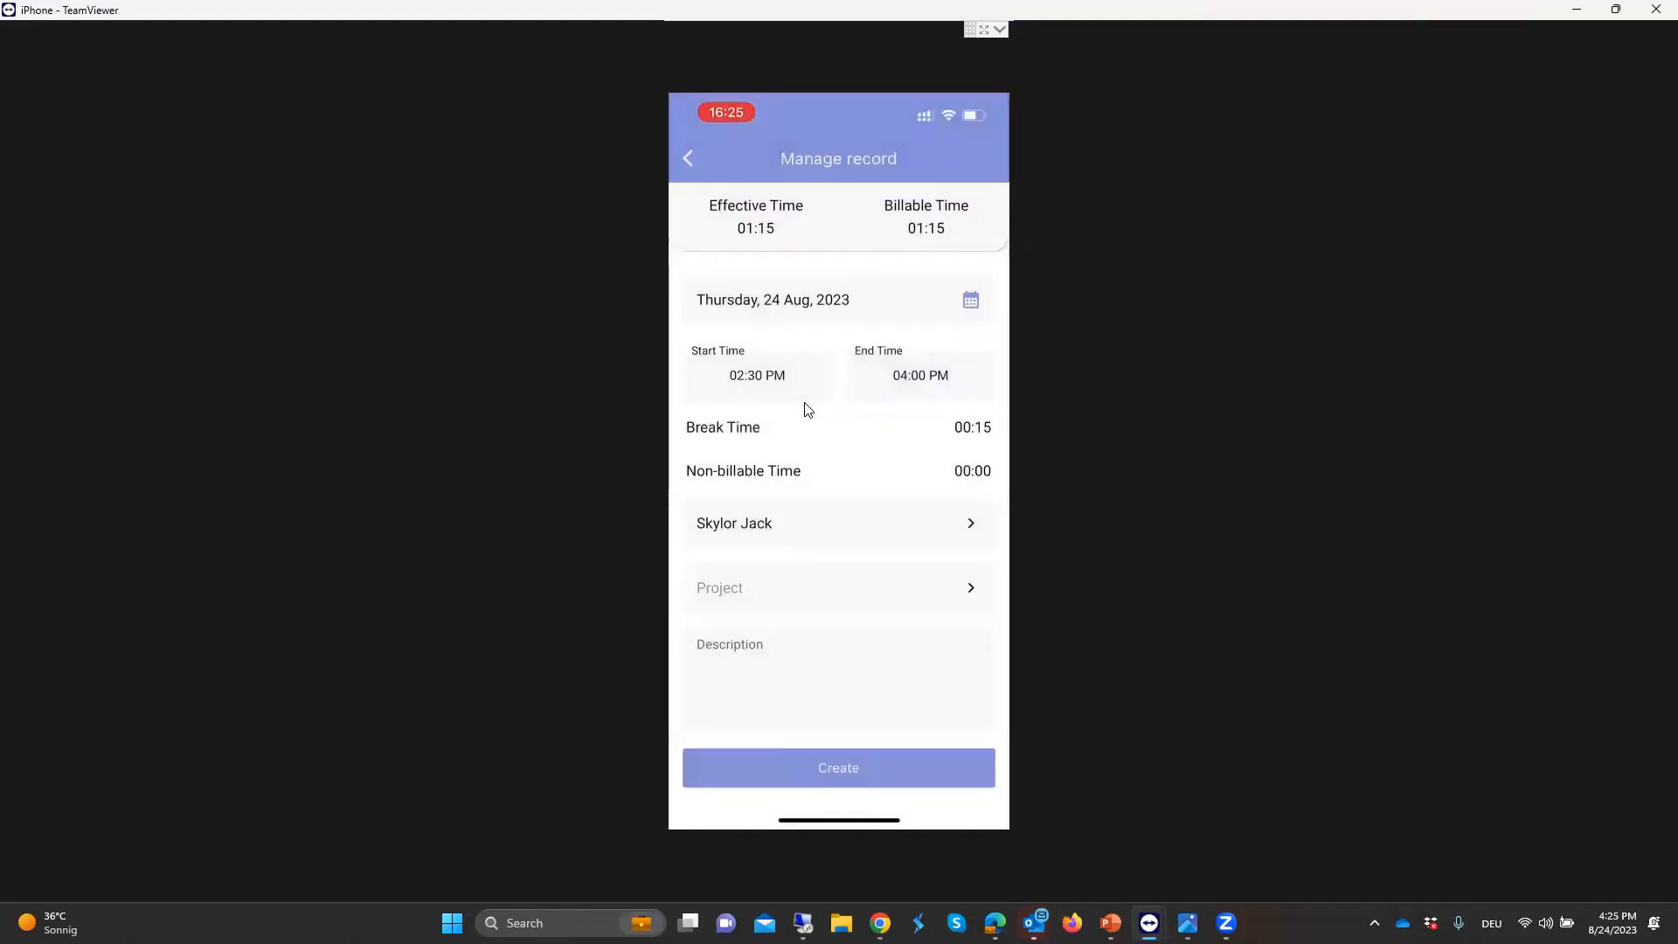
{"action": "left_click", "coordinate": [805, 480]}
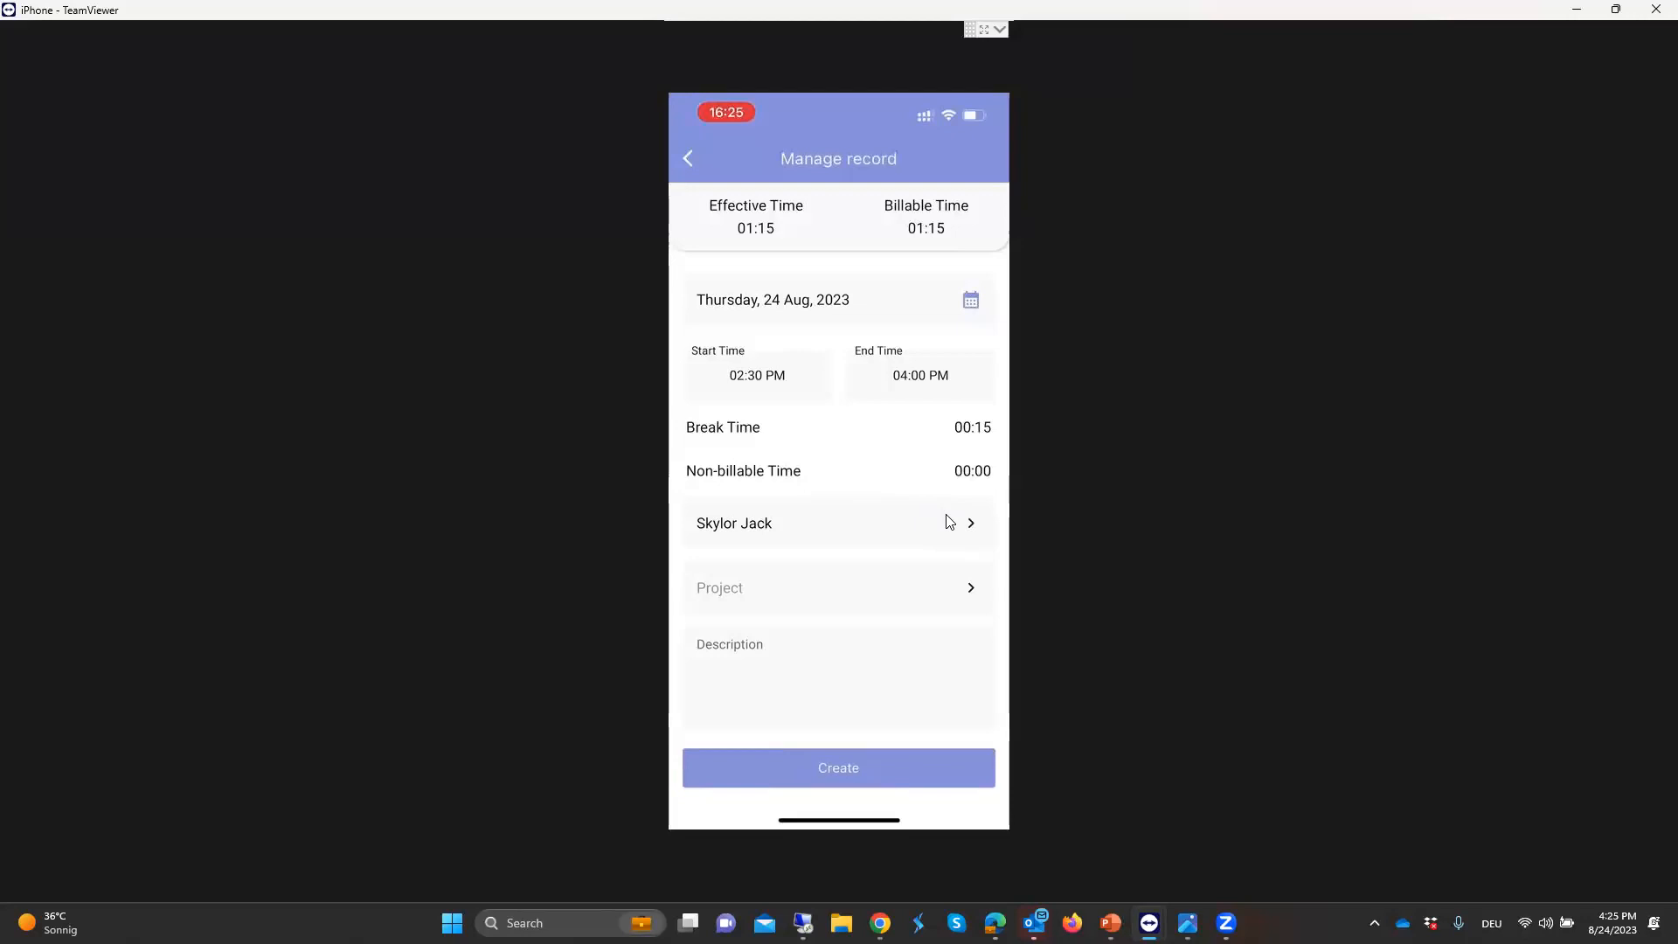
Assign SAPB1-Project and its Training stage to the time record, describe it as "traing 2" and create it
{"action": "left_click", "coordinate": [932, 575]}
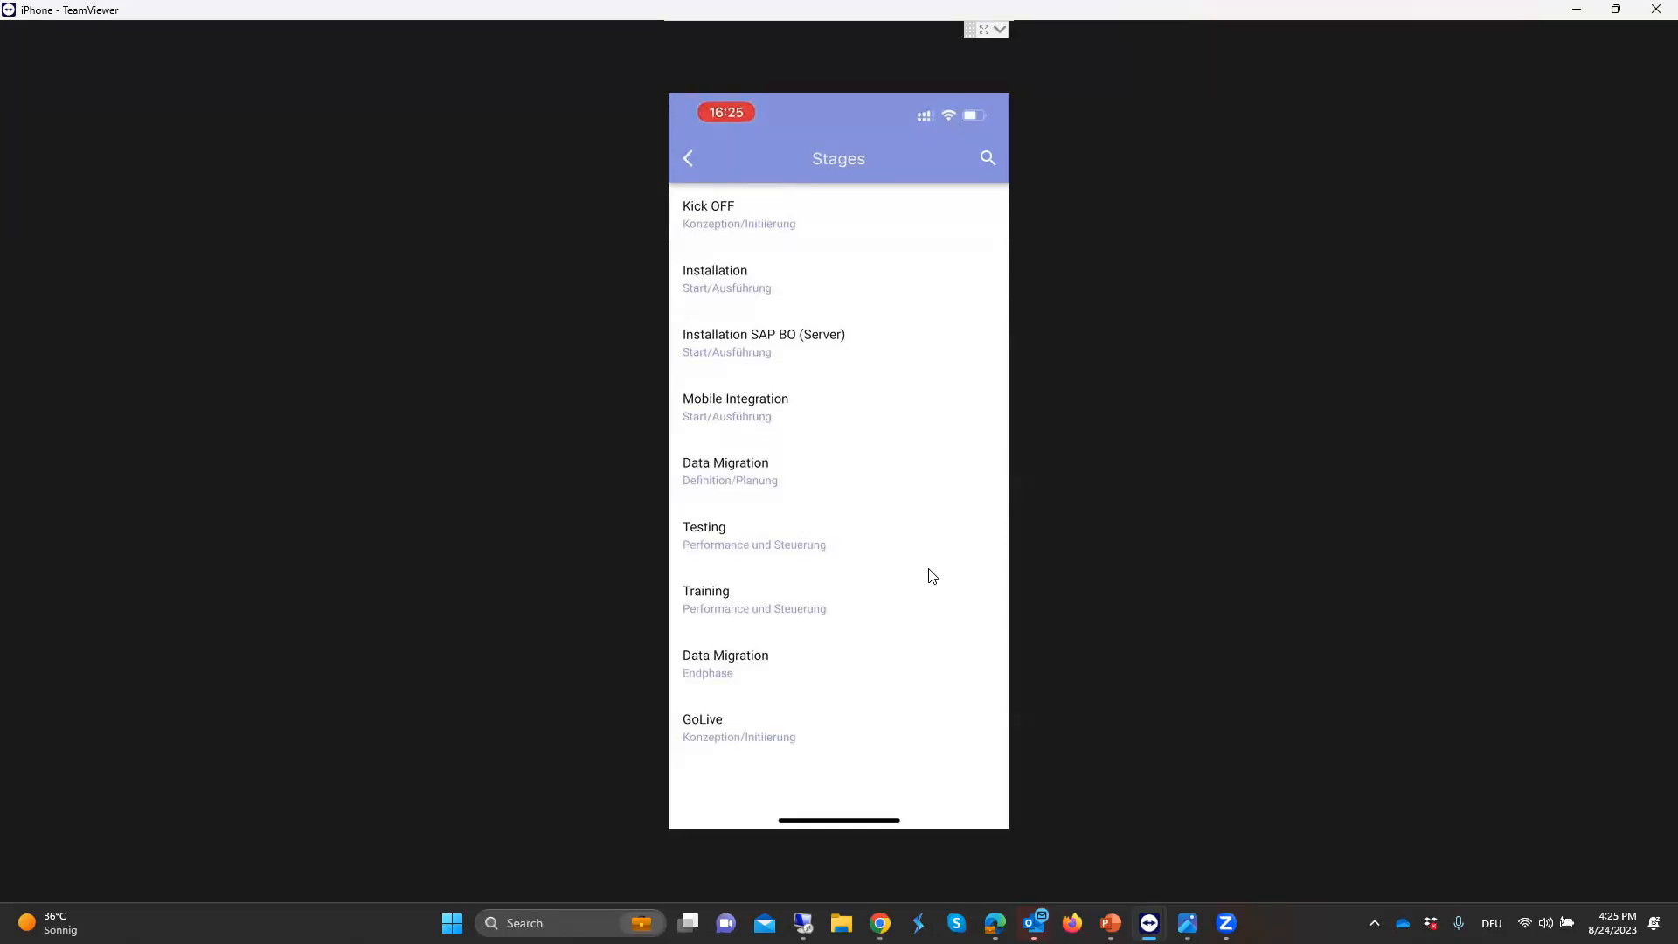
{"action": "left_click", "coordinate": [932, 576]}
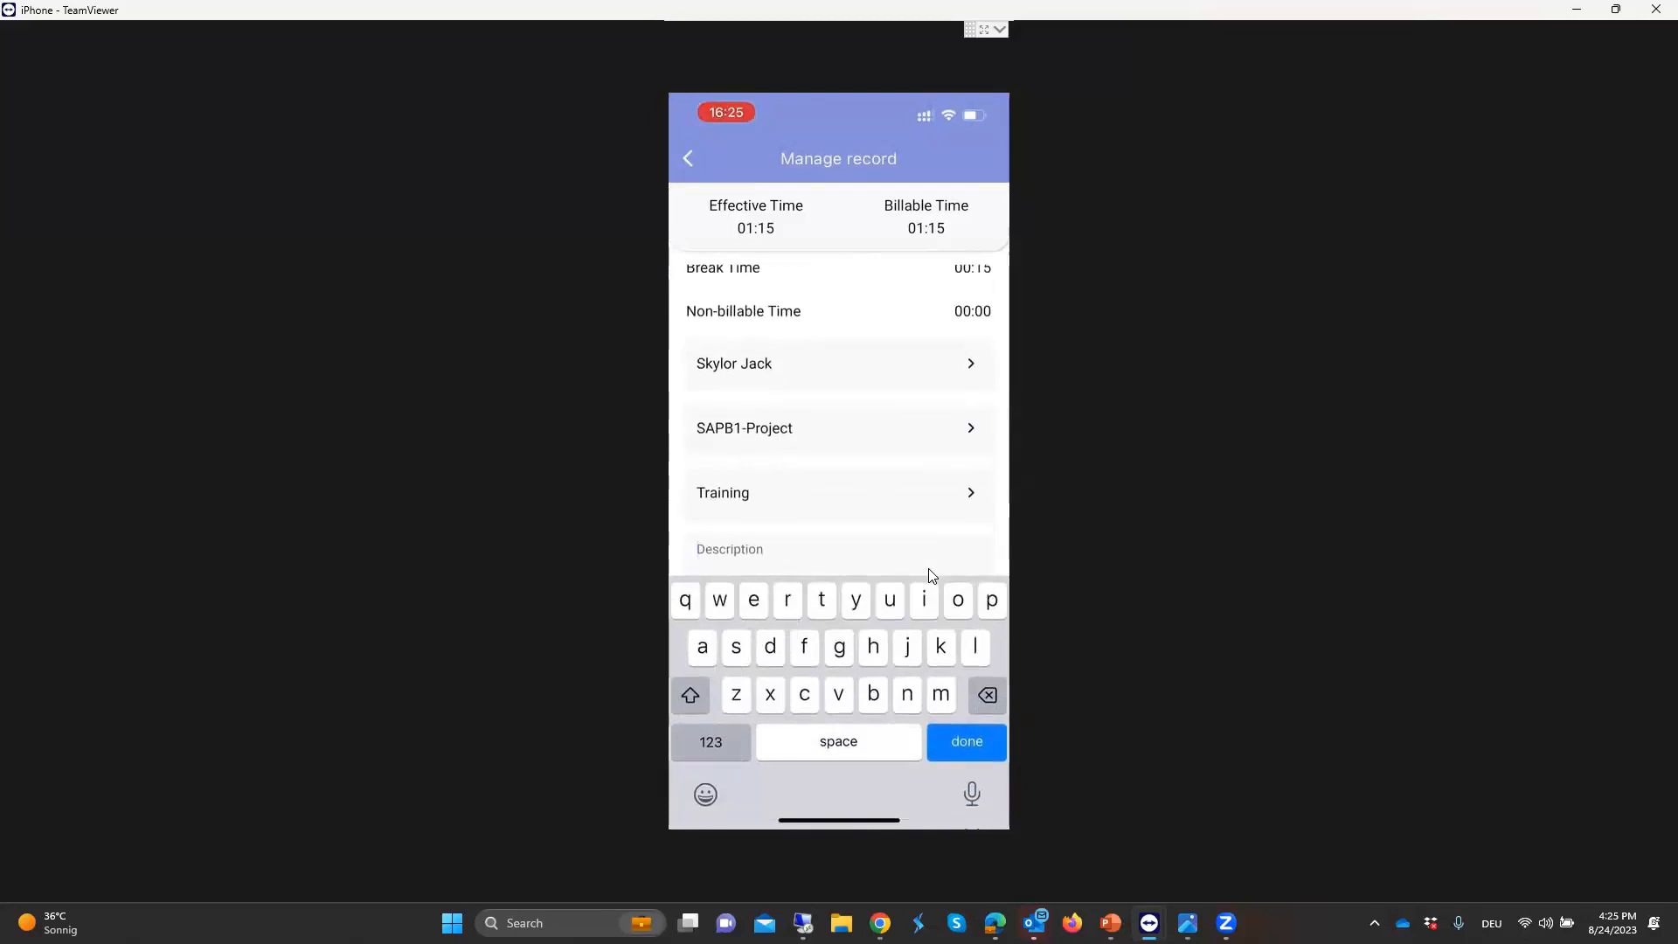
{"action": "type", "text": "traing 2"}
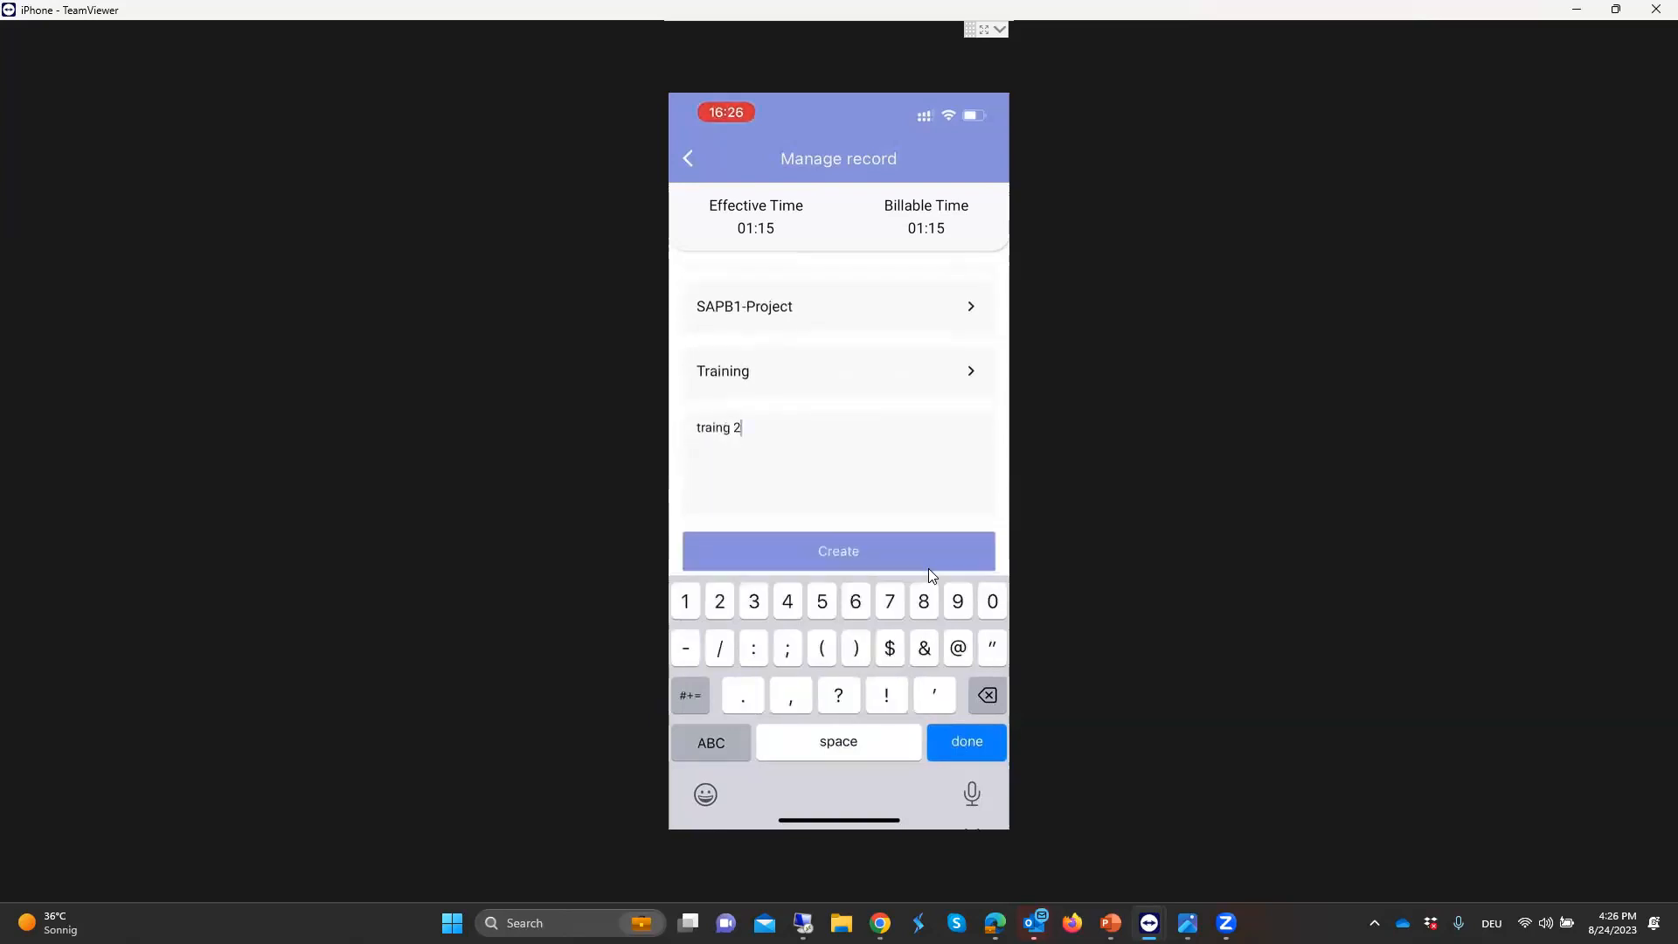
{"action": "left_click", "coordinate": [928, 566]}
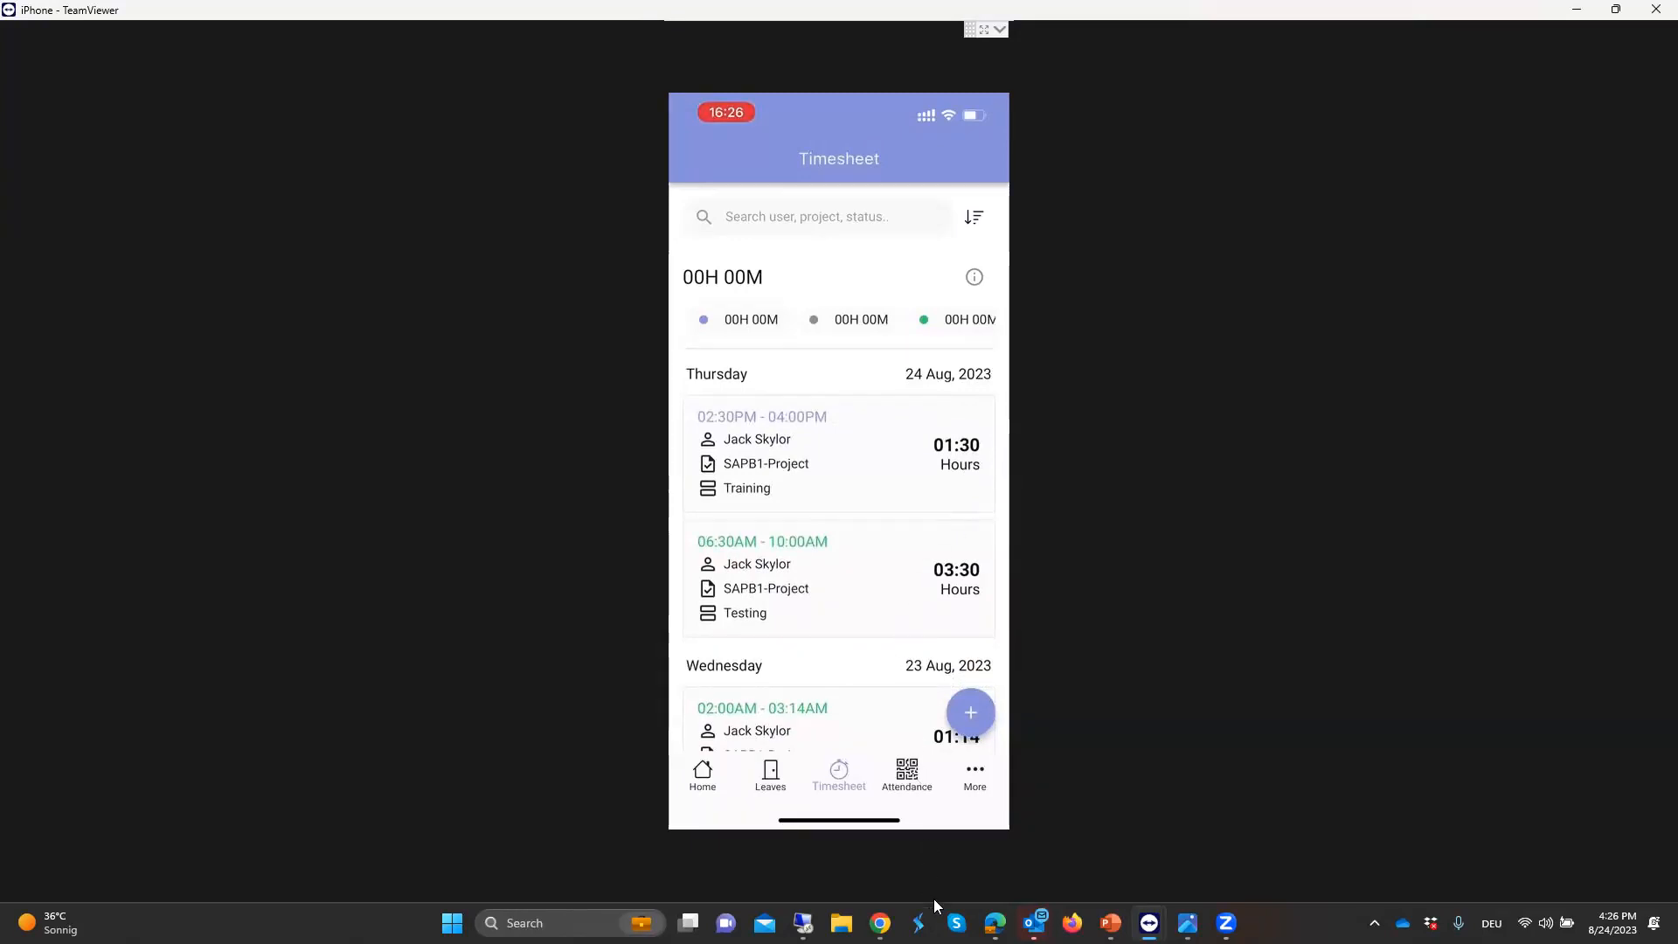
Switch to Chrome and open the project time logs in the ITM Time-Sheet application
{"action": "mouse_move", "coordinate": [1187, 923]}
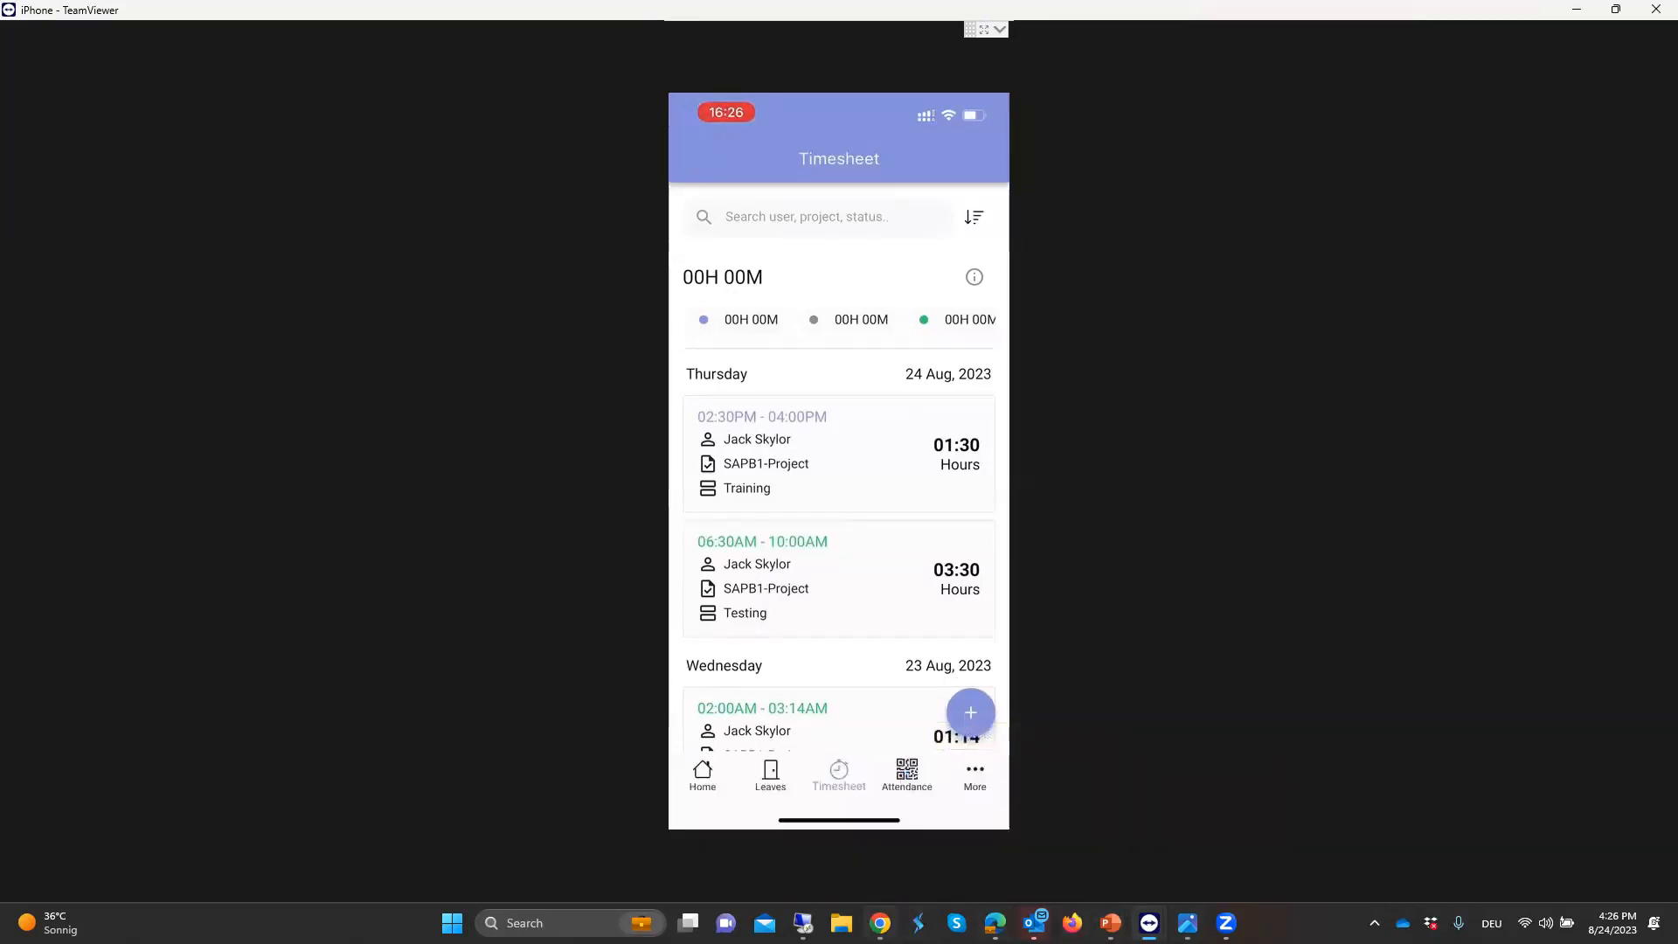
{"action": "mouse_move", "coordinate": [880, 923]}
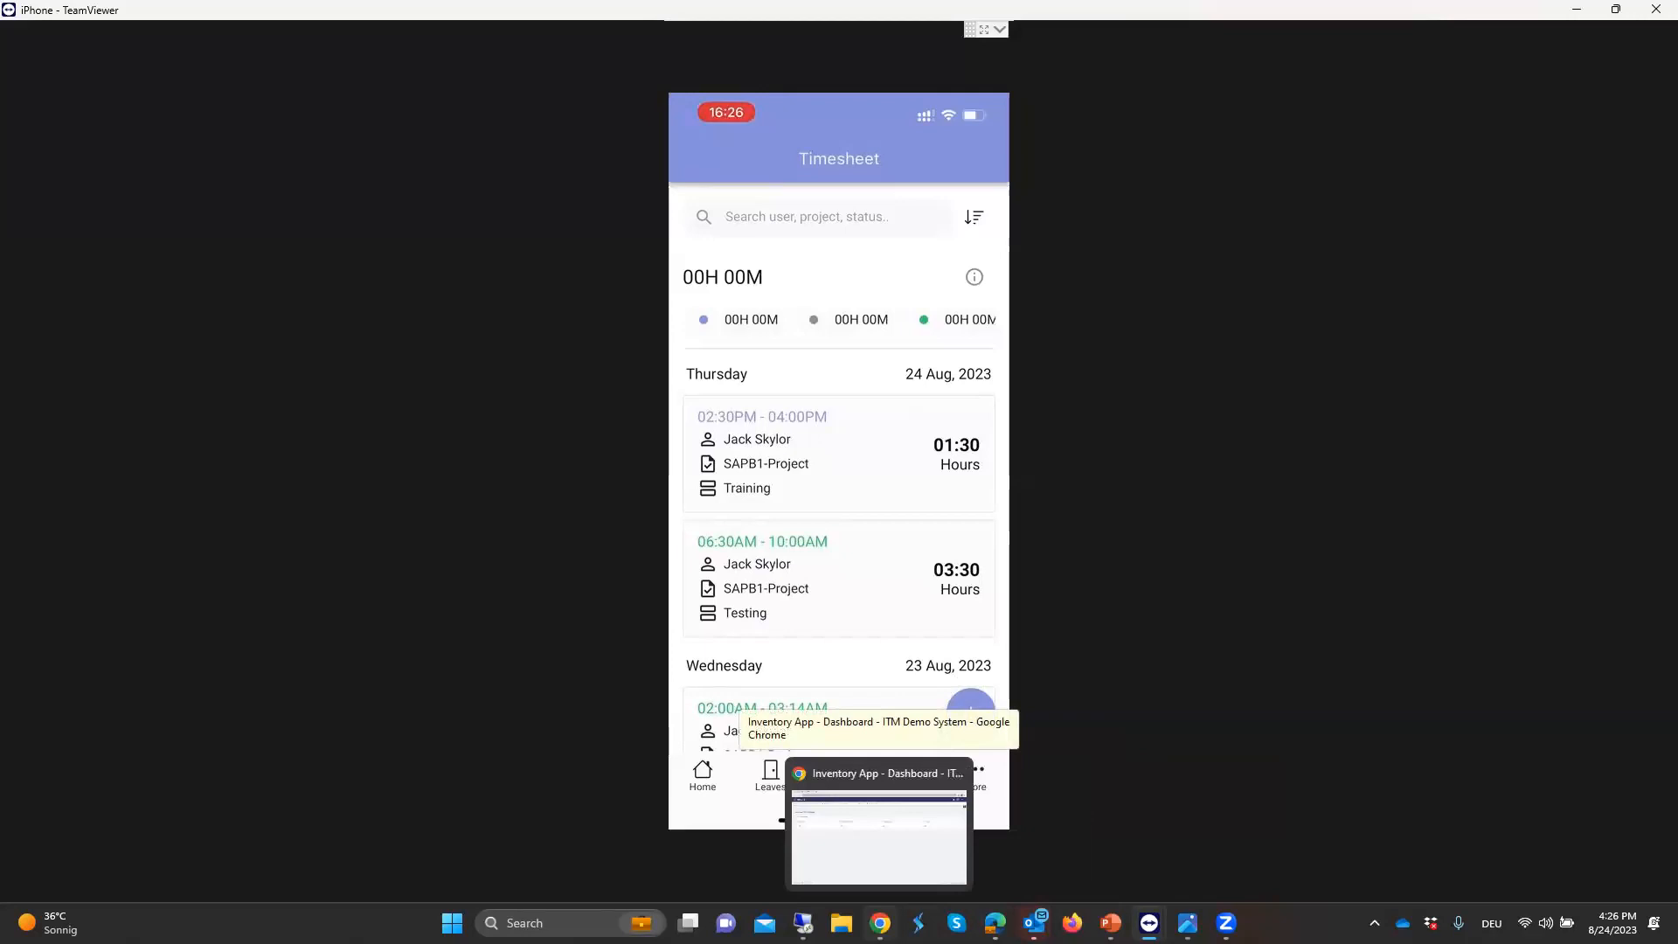
{"action": "left_click", "coordinate": [879, 830]}
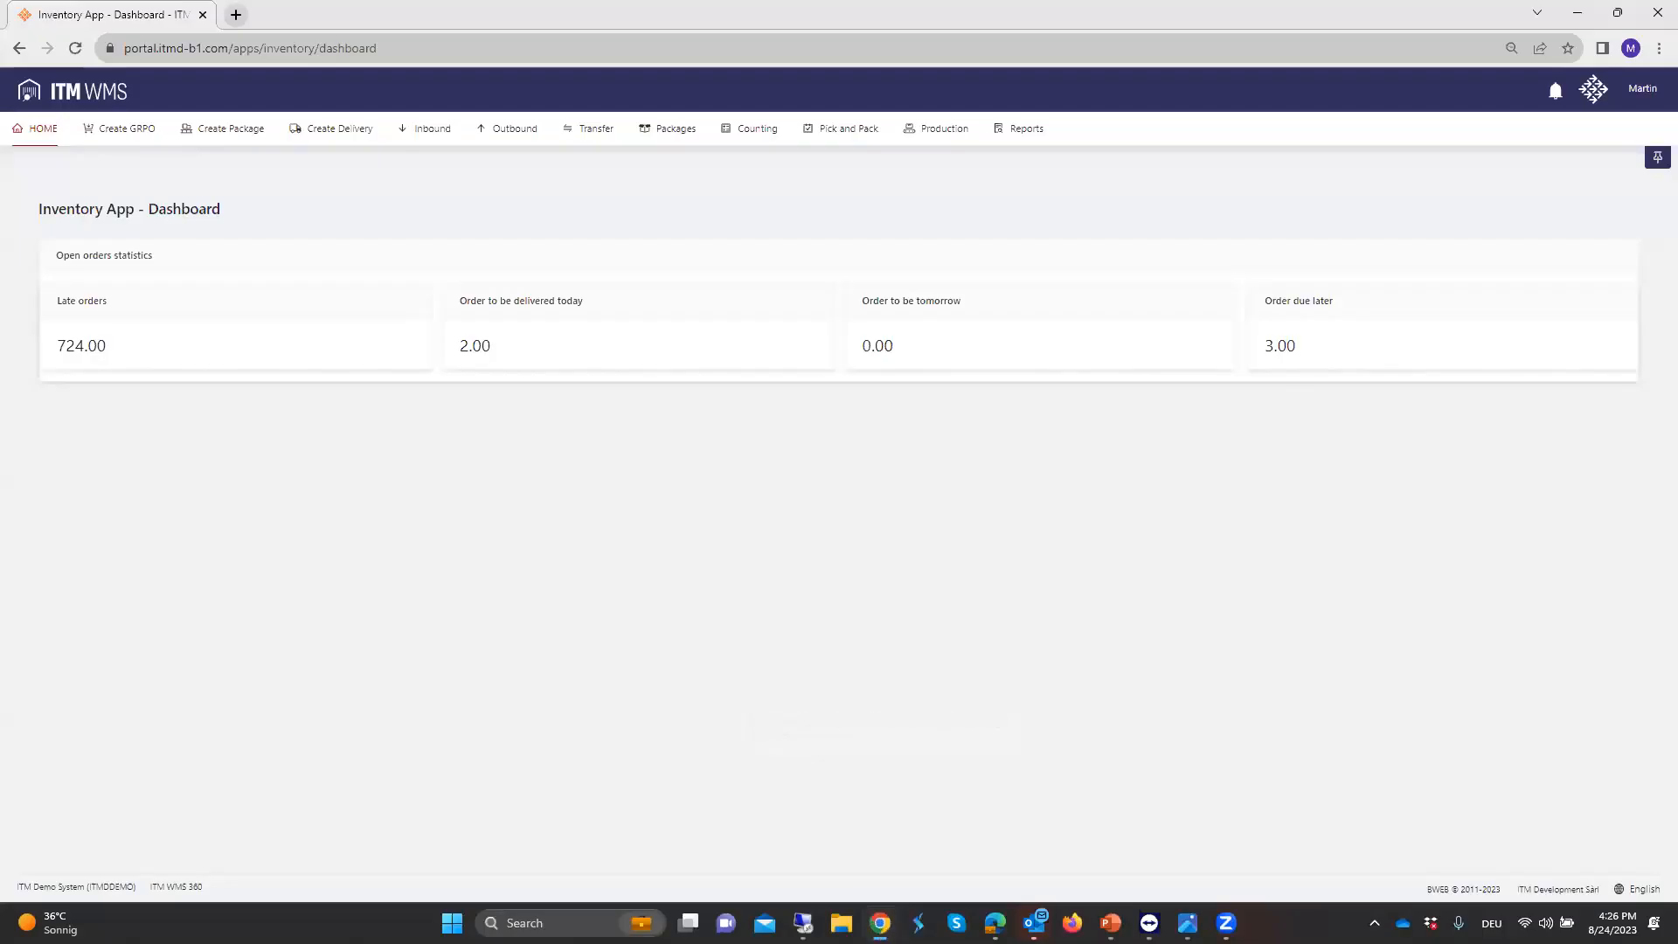
{"action": "left_click", "coordinate": [1595, 93]}
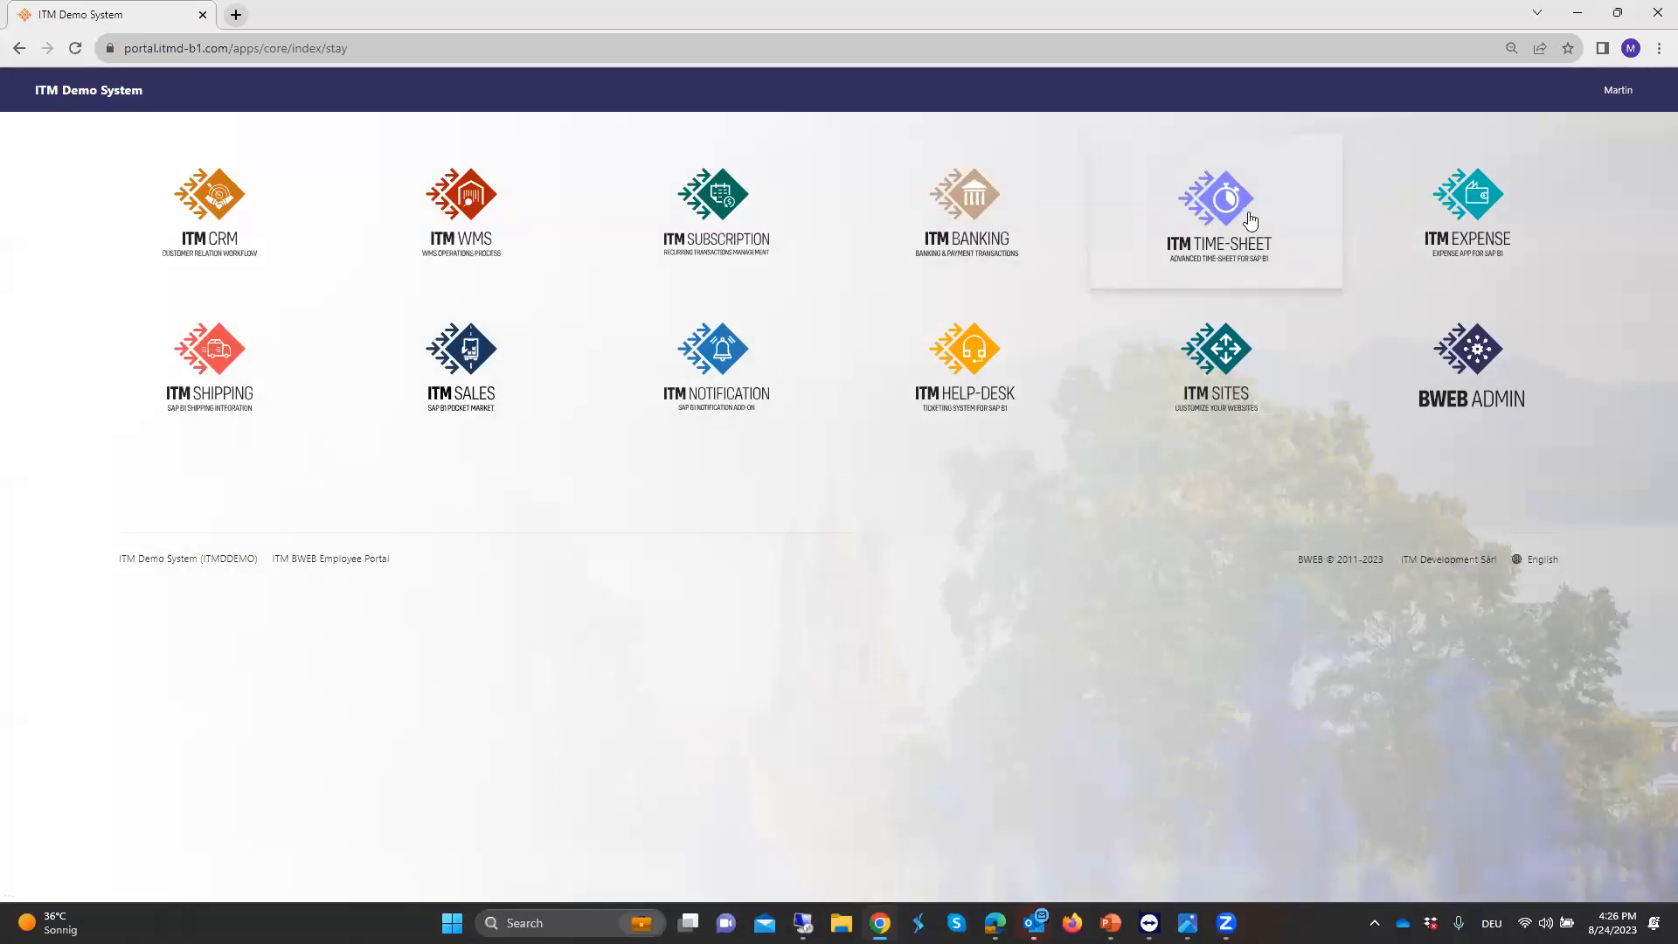
{"action": "left_click", "coordinate": [1250, 221]}
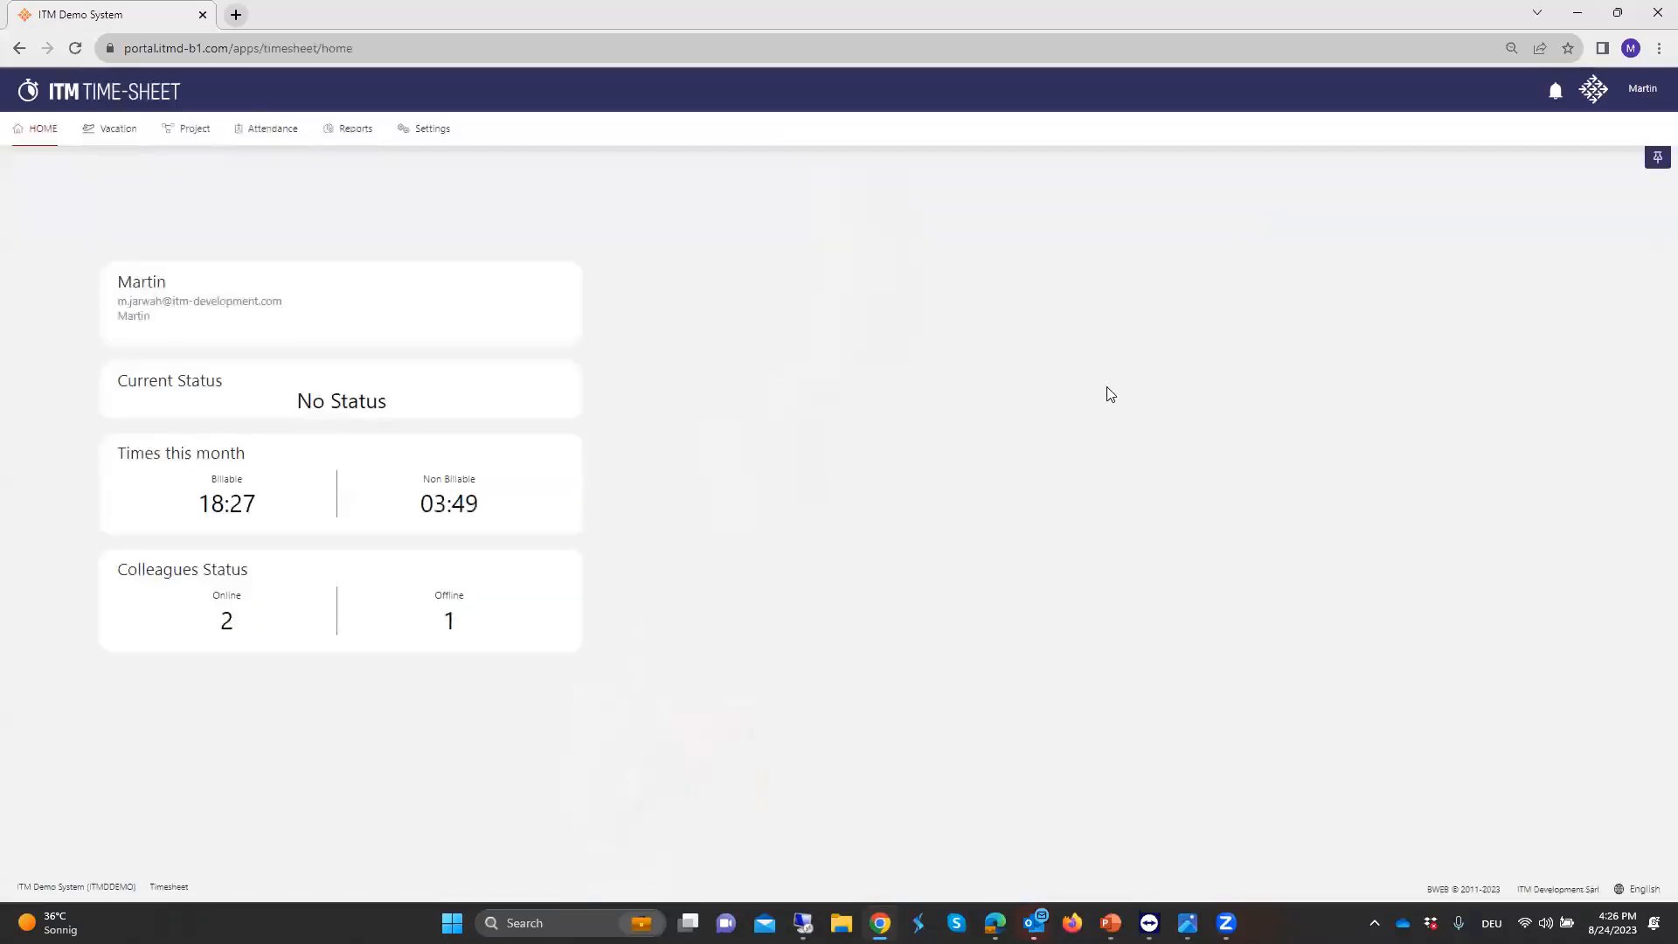
{"action": "mouse_move", "coordinate": [188, 132]}
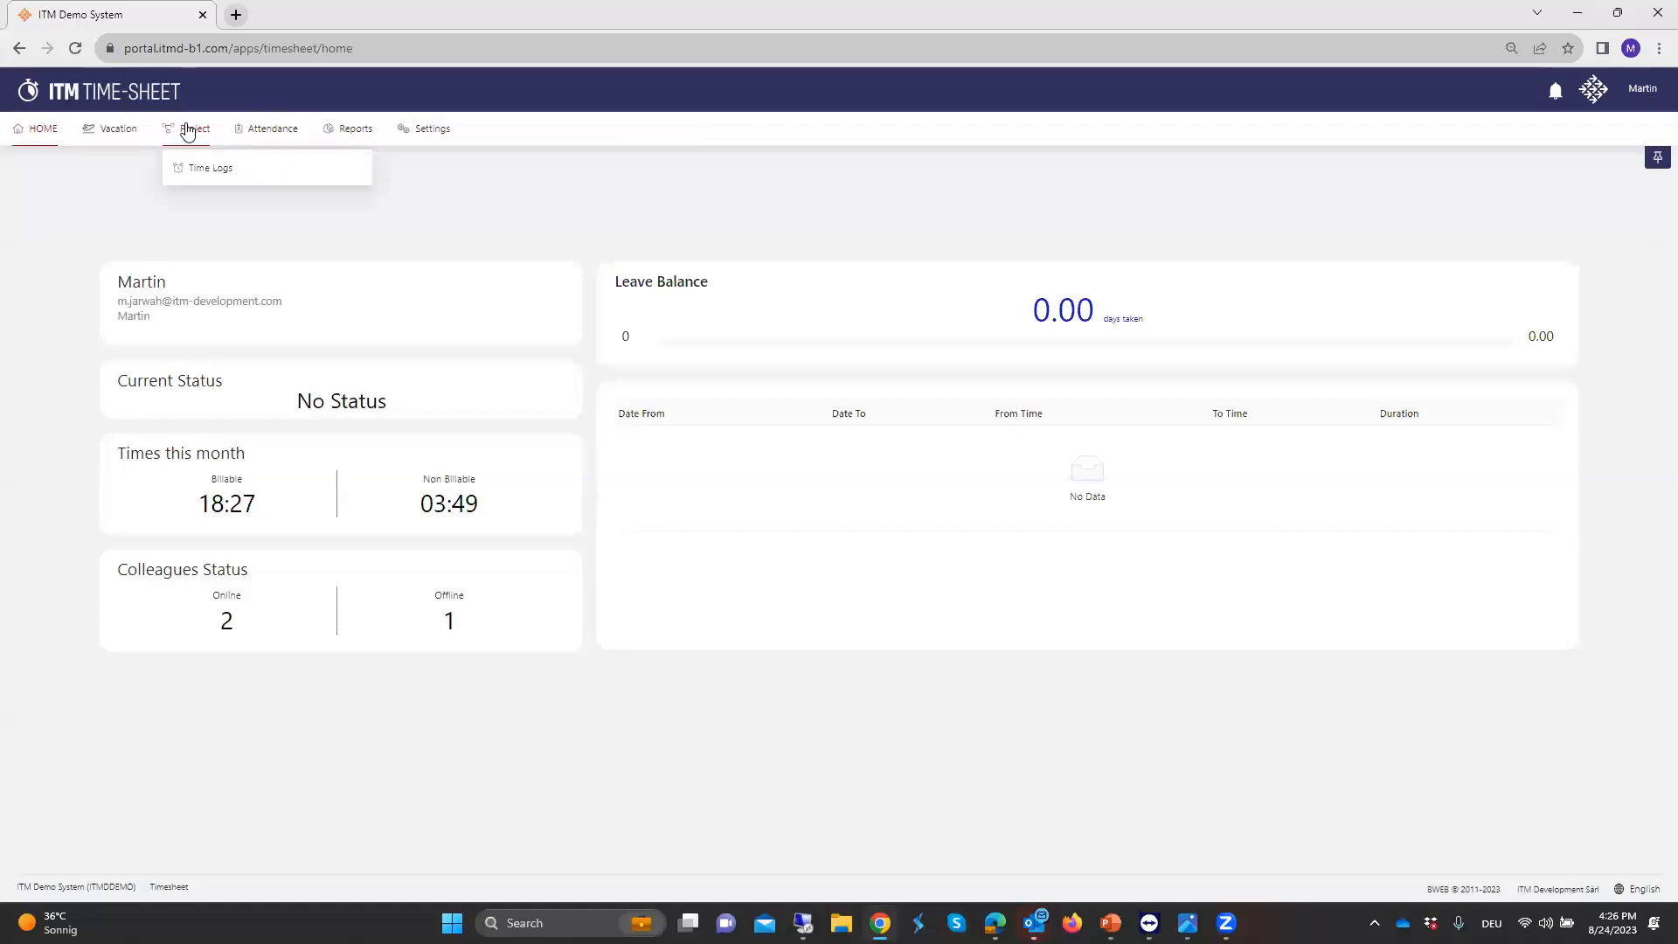
{"action": "left_click", "coordinate": [201, 185]}
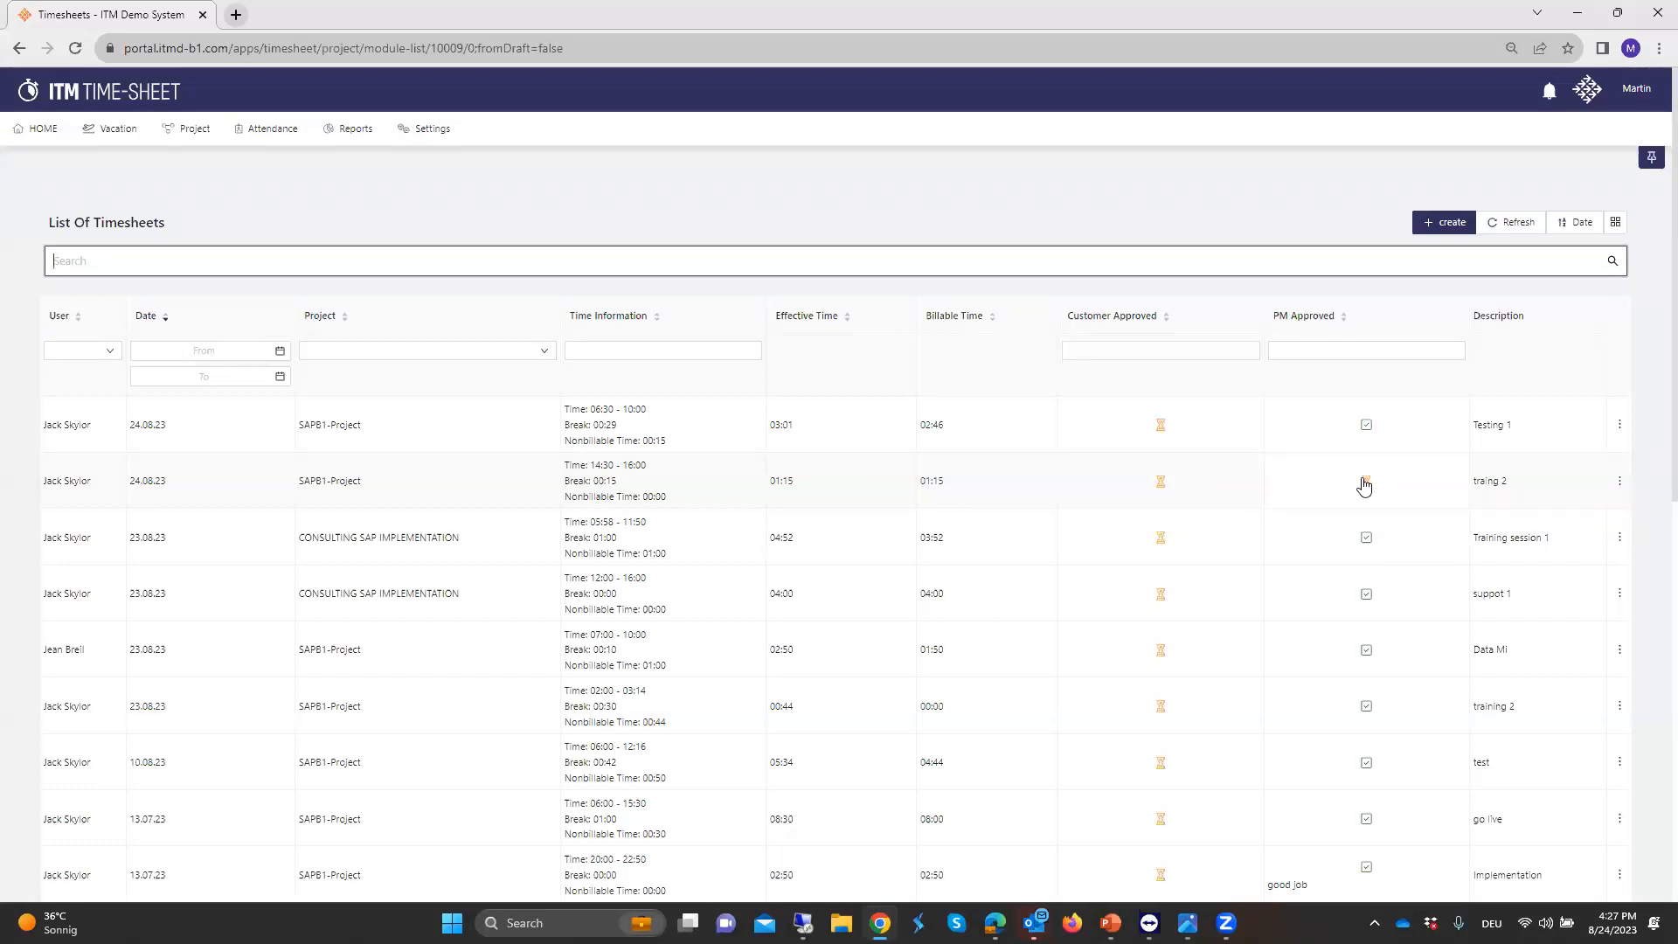
Give the "traing 2" timesheet of 24.08.23 PM approval with the Approve option and no note
{"action": "left_click", "coordinate": [1621, 482]}
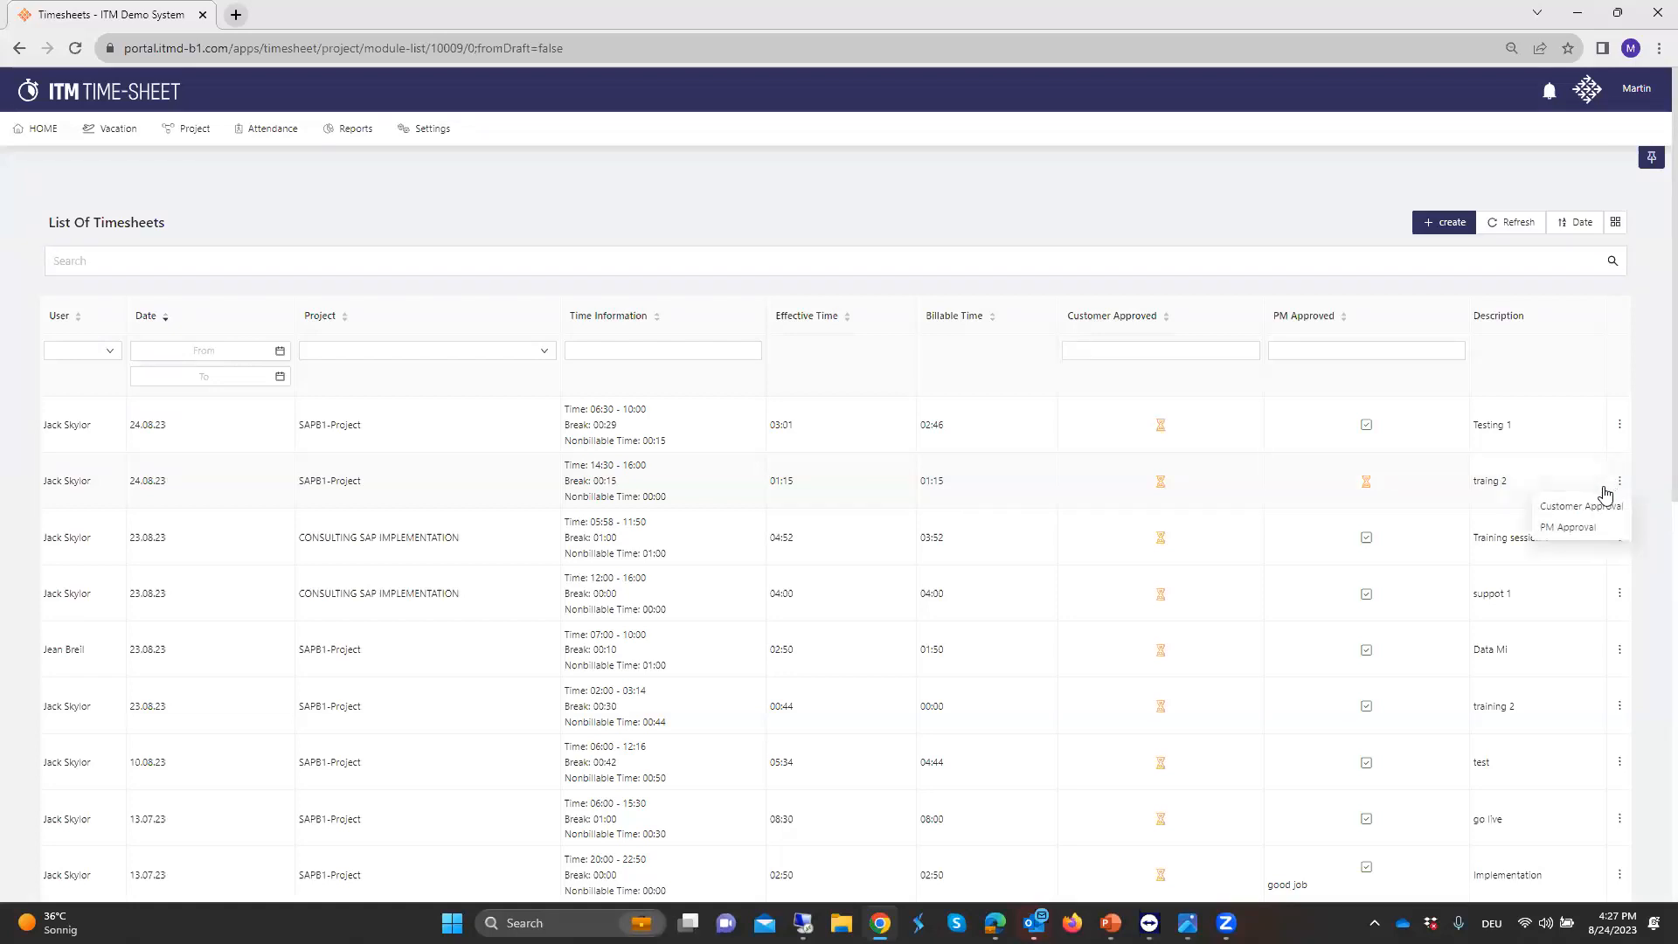
{"action": "left_click", "coordinate": [1569, 528]}
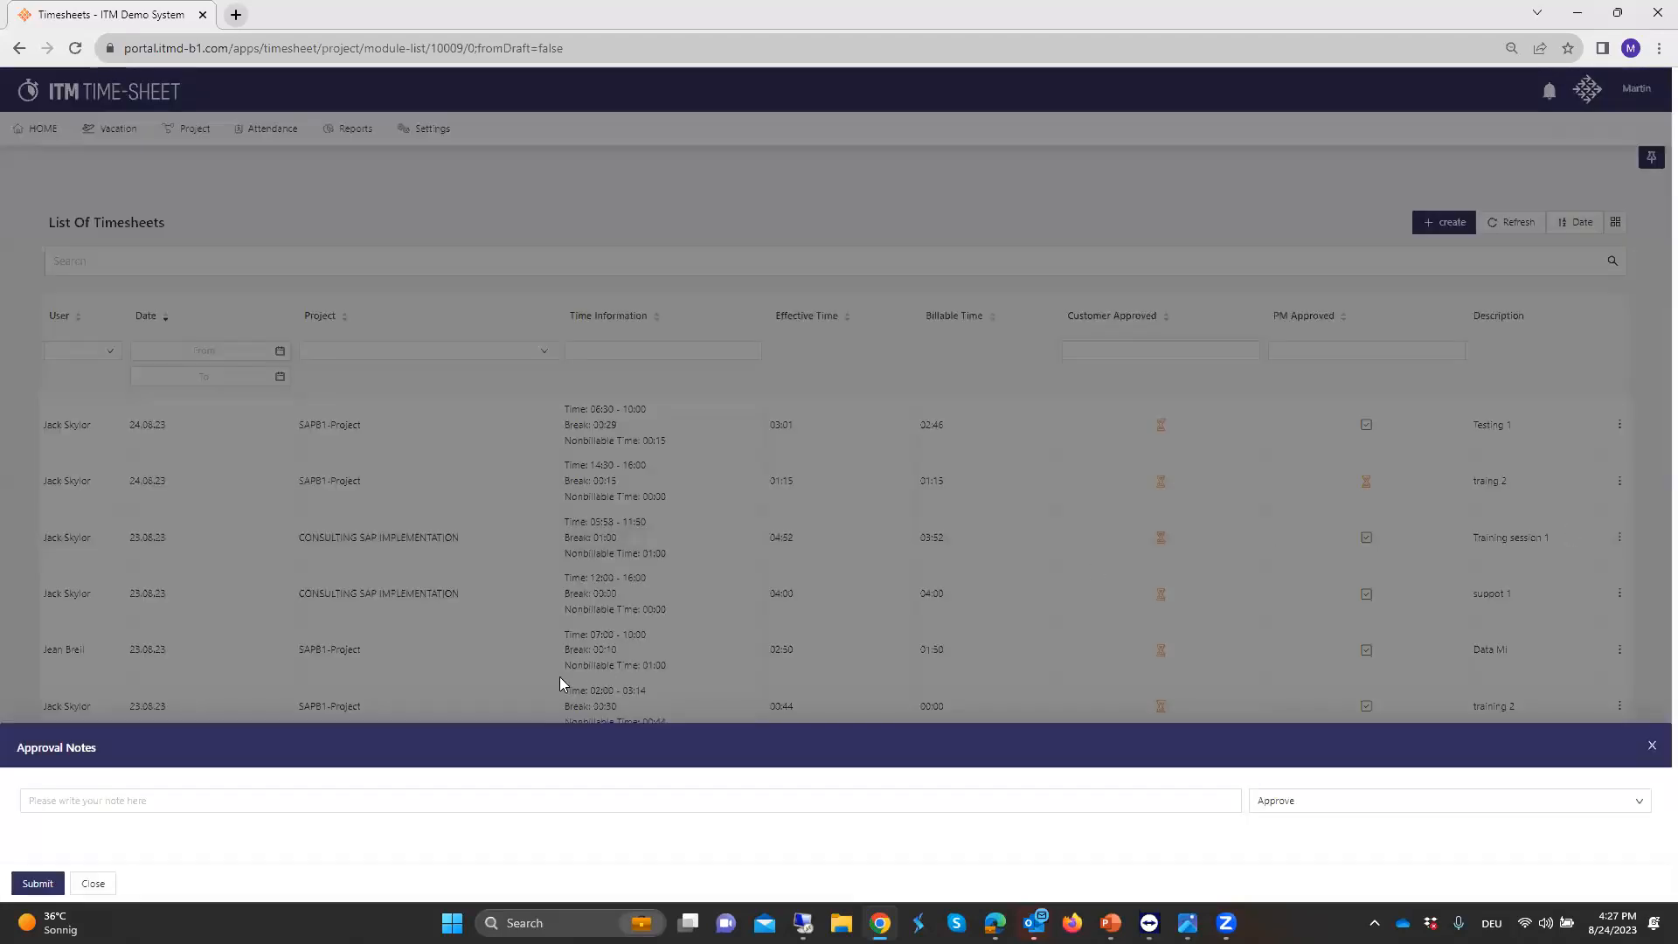
{"action": "left_click", "coordinate": [423, 795]}
{"action": "left_click", "coordinate": [1297, 802]}
{"action": "left_click", "coordinate": [1294, 802]}
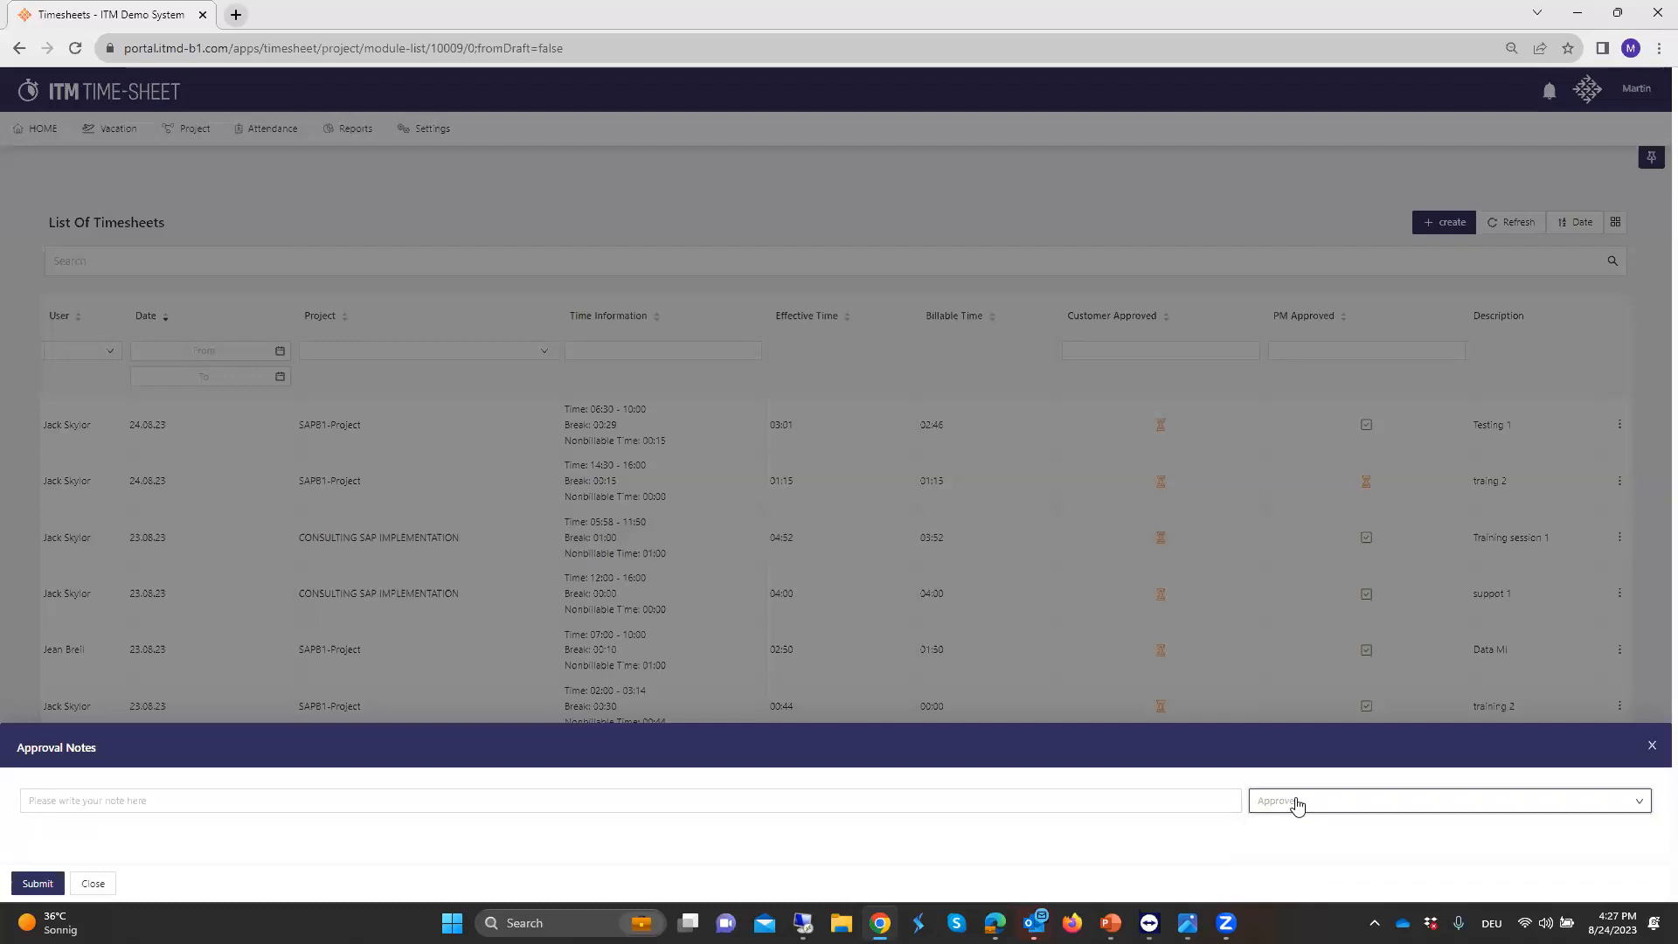
{"action": "left_click", "coordinate": [35, 884]}
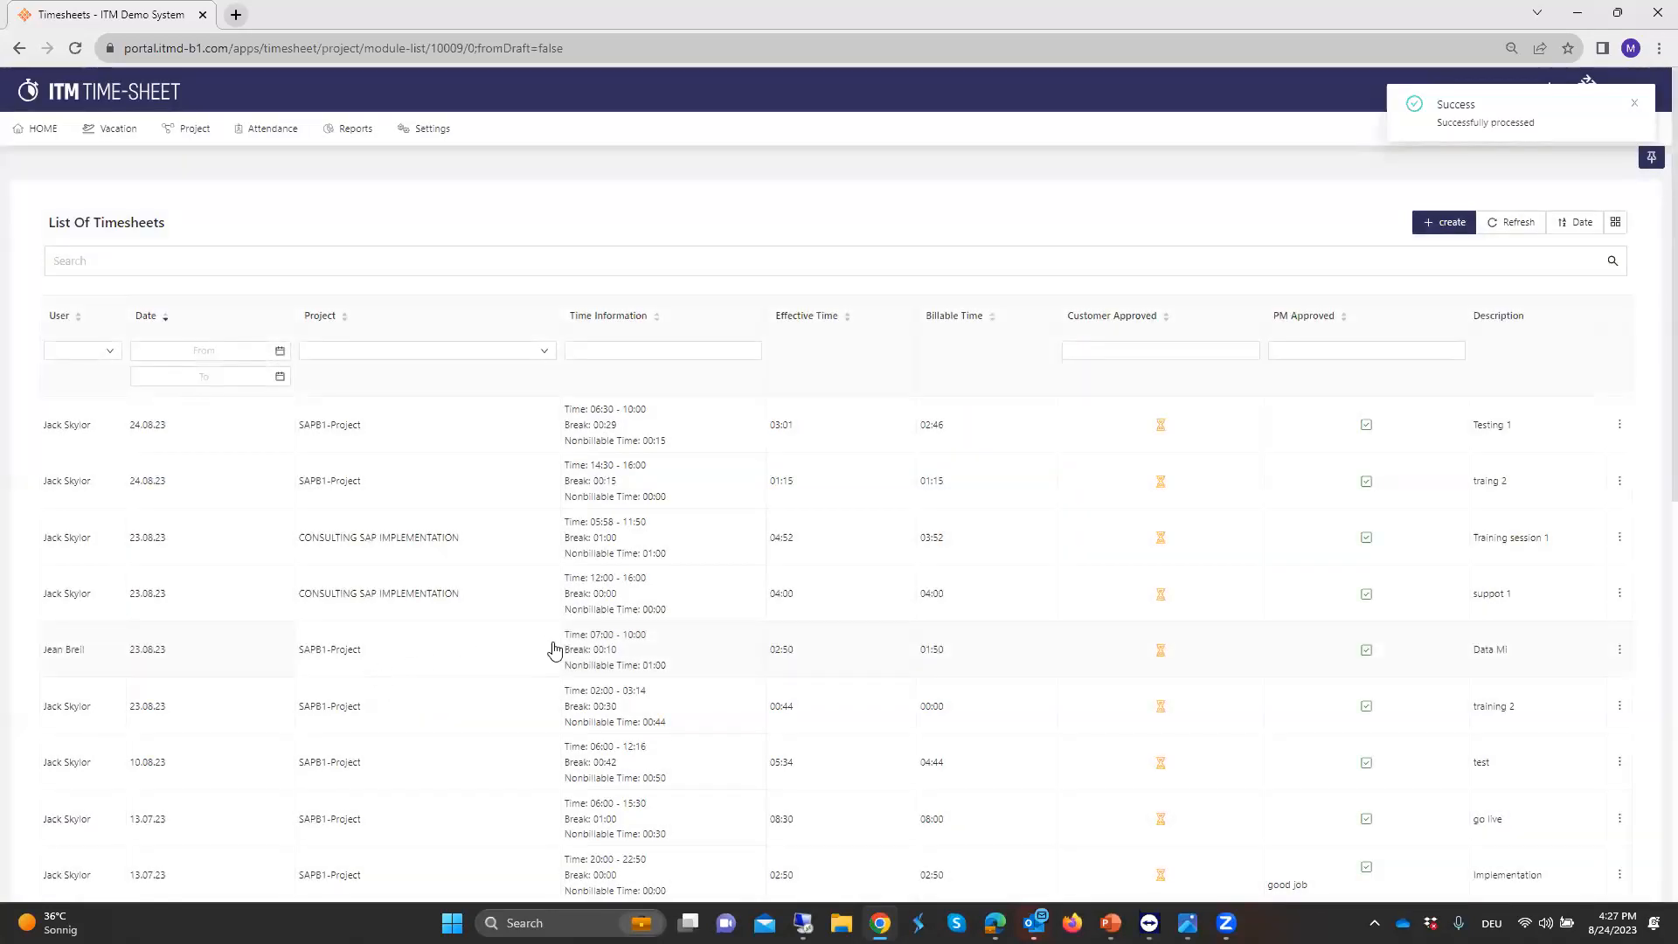
Switch to SAP Business One in the remote desktop session and open the BWEB - Billing Wizard
{"action": "mouse_move", "coordinate": [804, 925]}
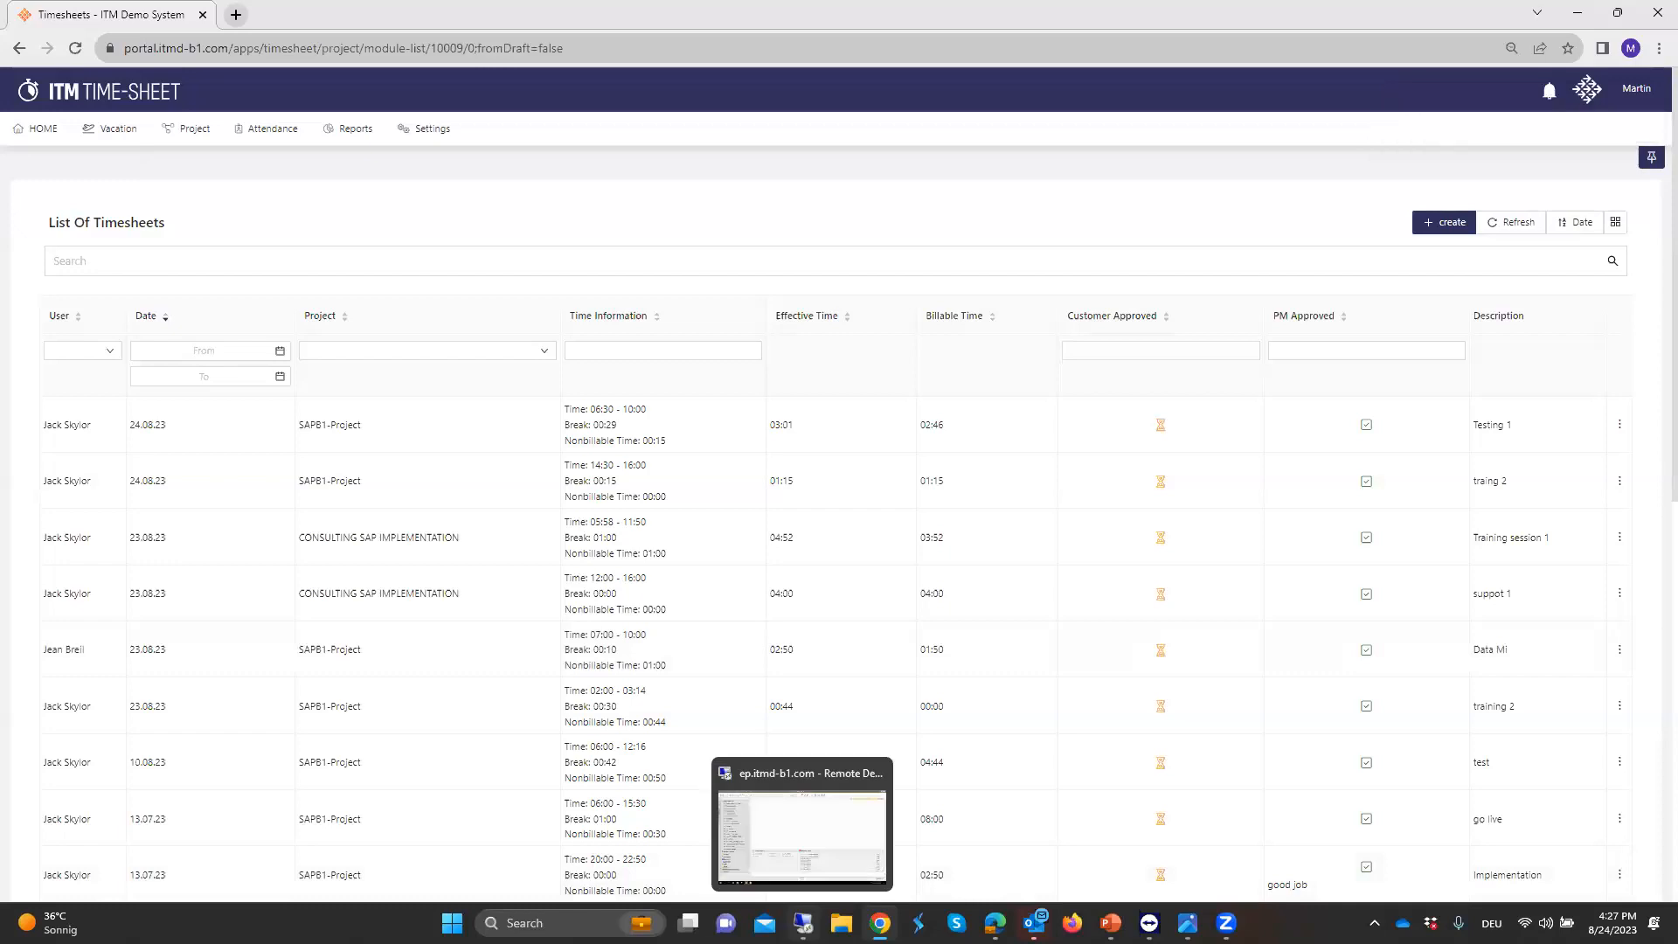
{"action": "left_click", "coordinate": [802, 835]}
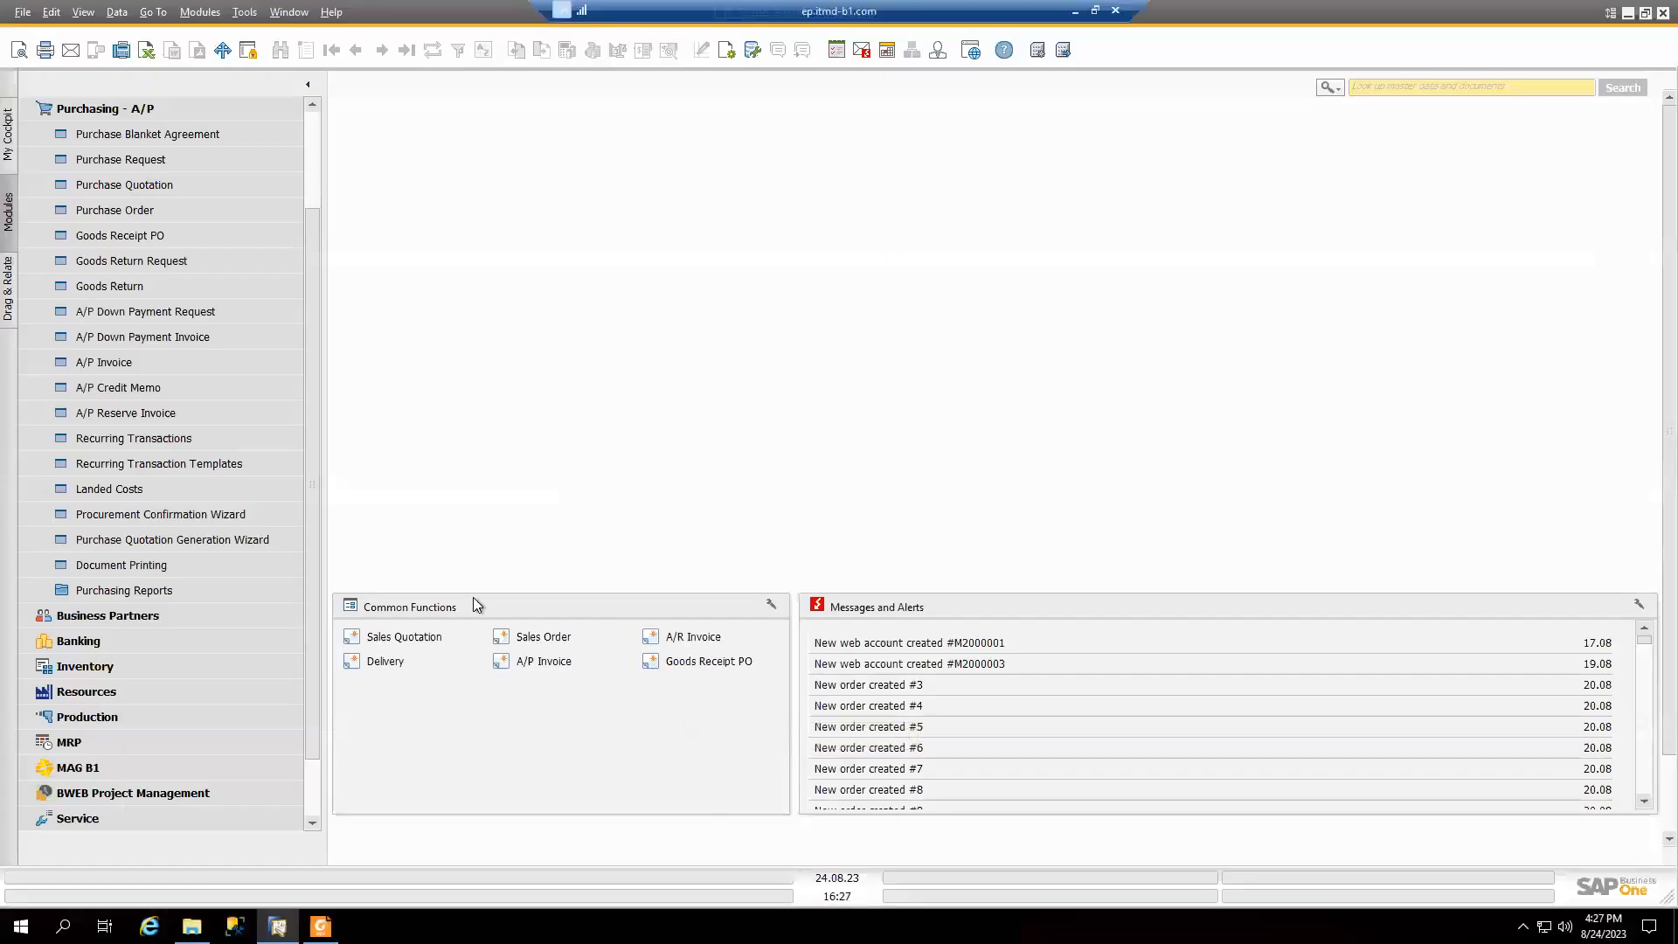
{"action": "left_click", "coordinate": [176, 113]}
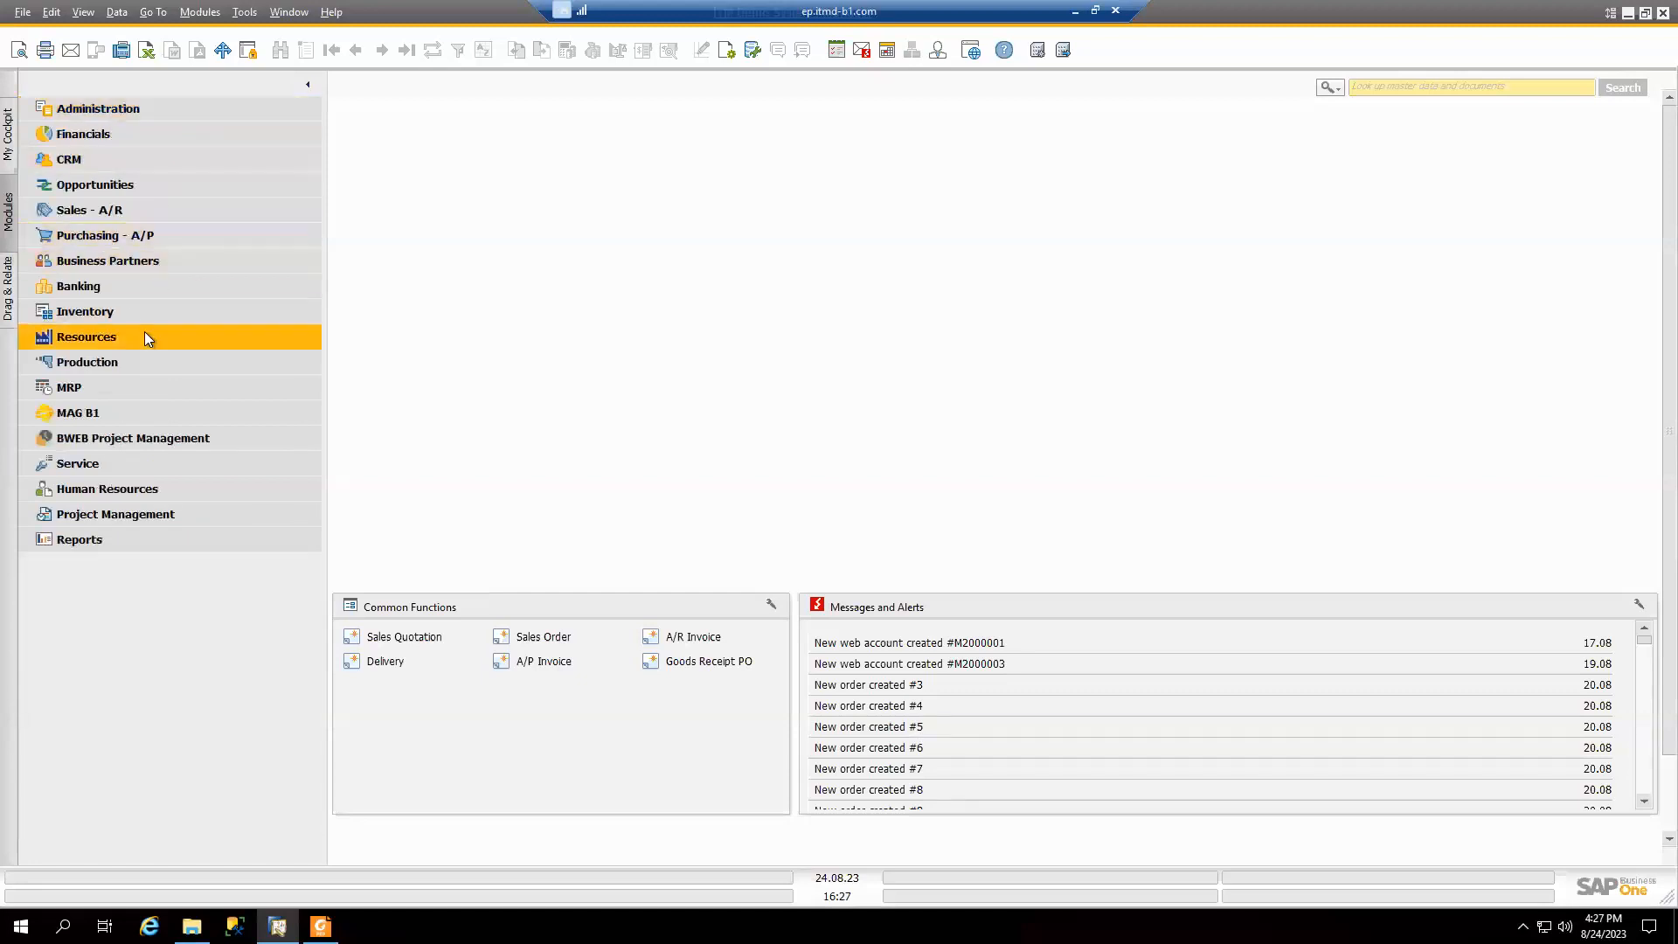
{"action": "left_click", "coordinate": [147, 438]}
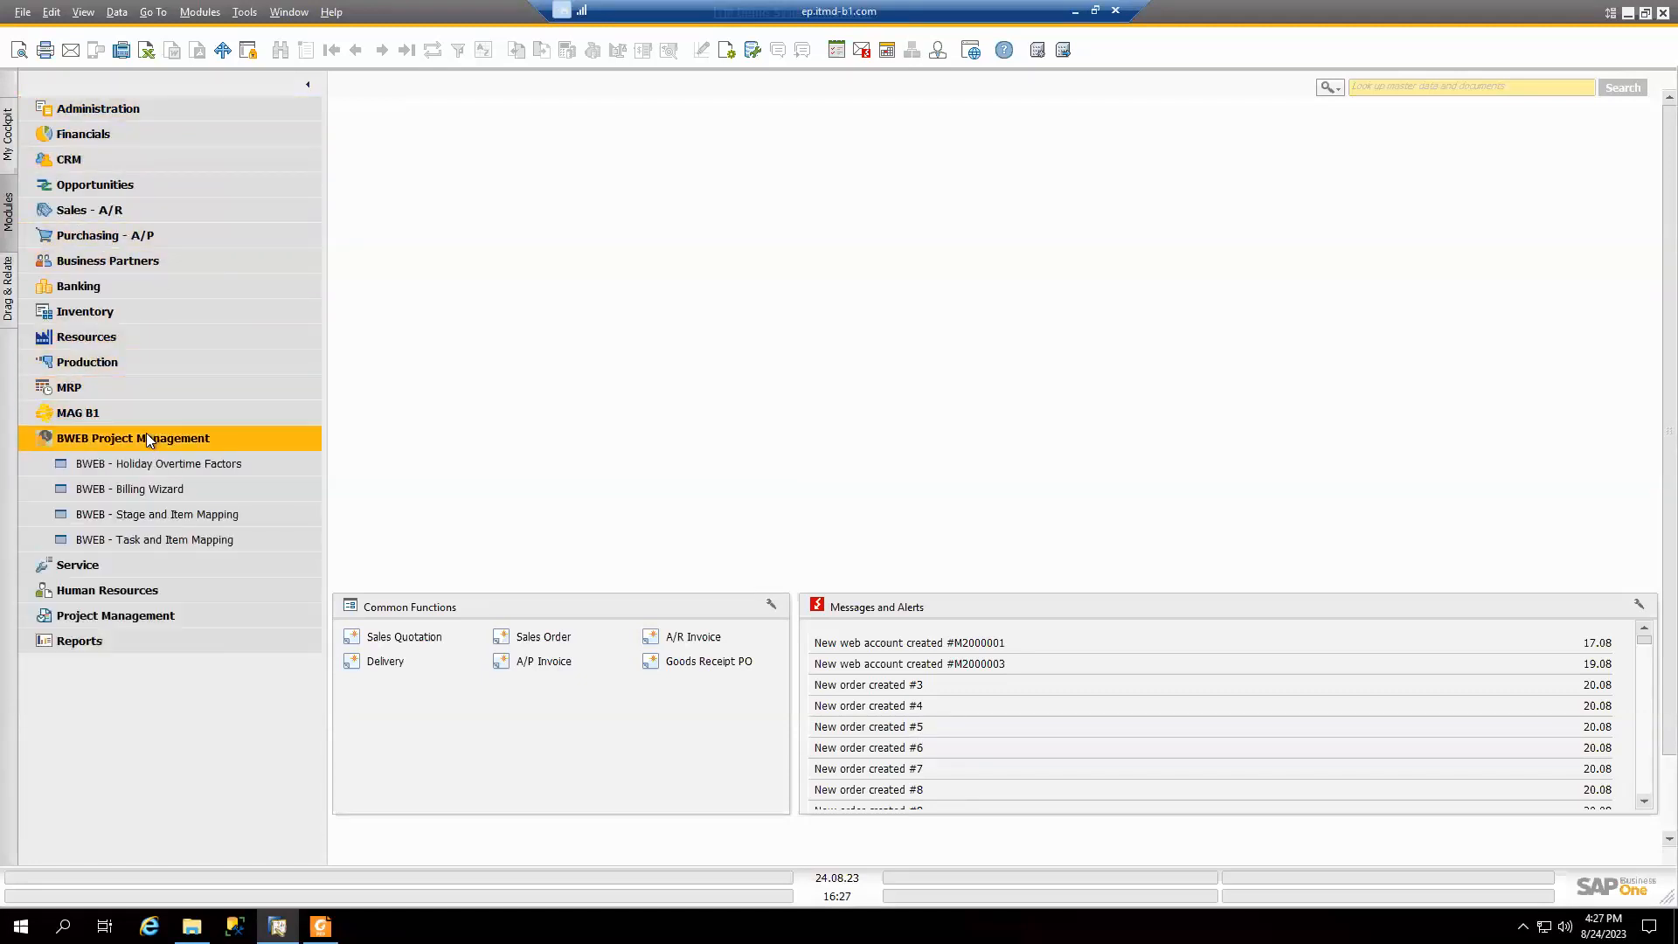
{"action": "left_click", "coordinate": [154, 490]}
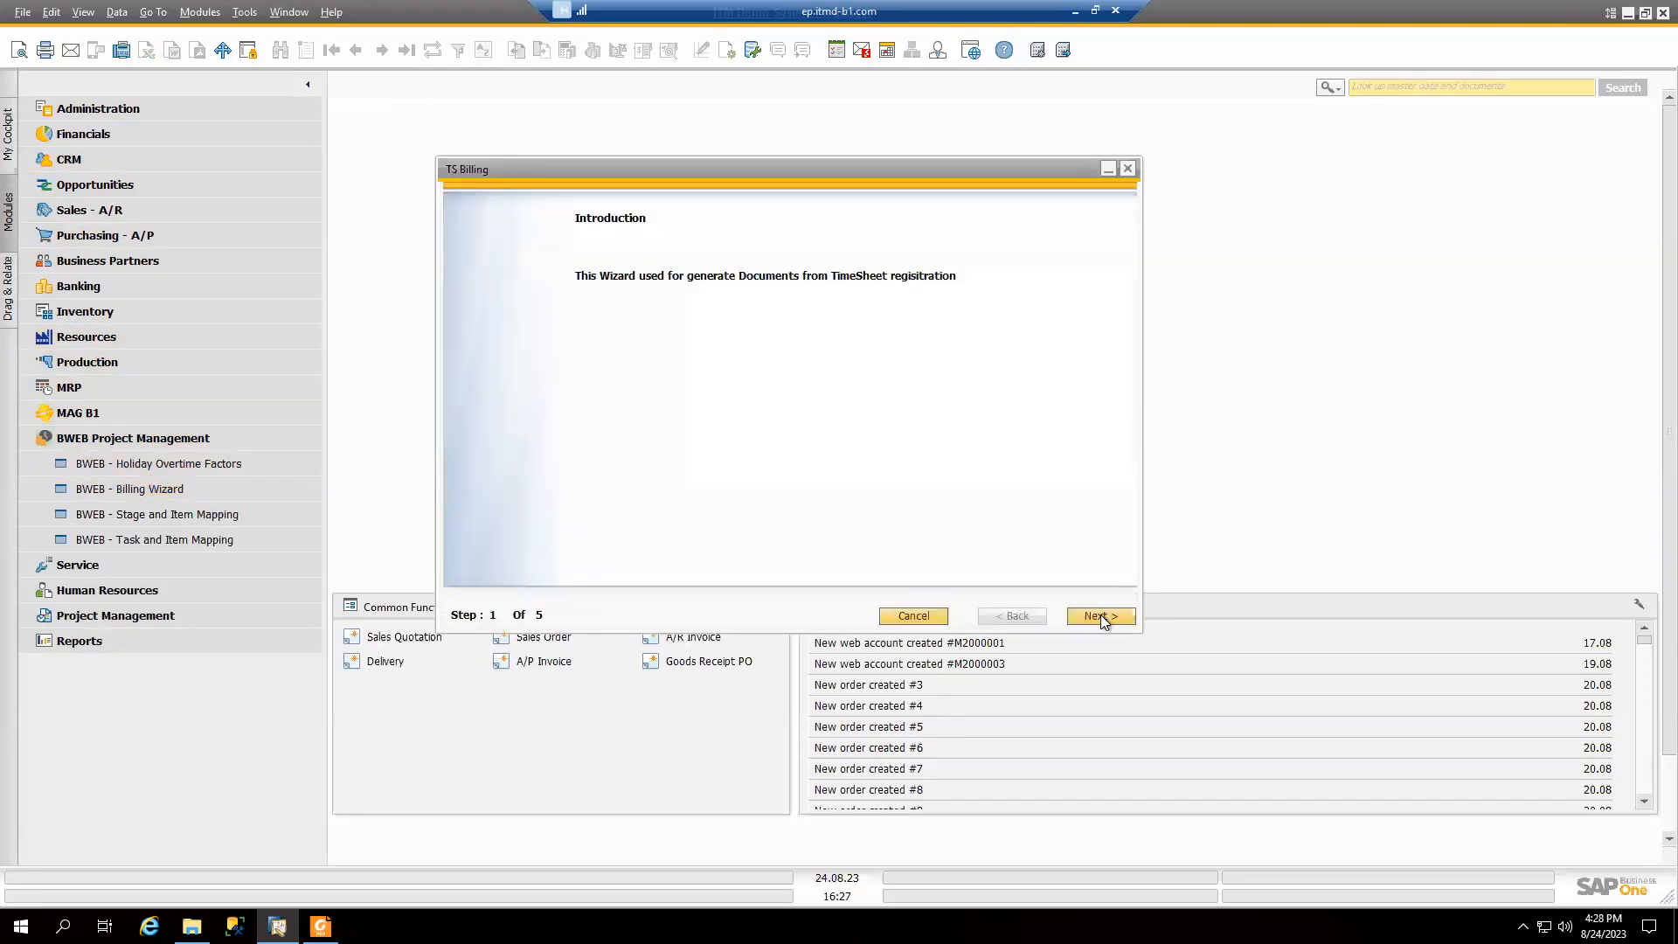
Keep Sales Order as target document with consolidation per customer and no date range, and select SAPB1-Project for billing
{"action": "left_click", "coordinate": [1100, 616]}
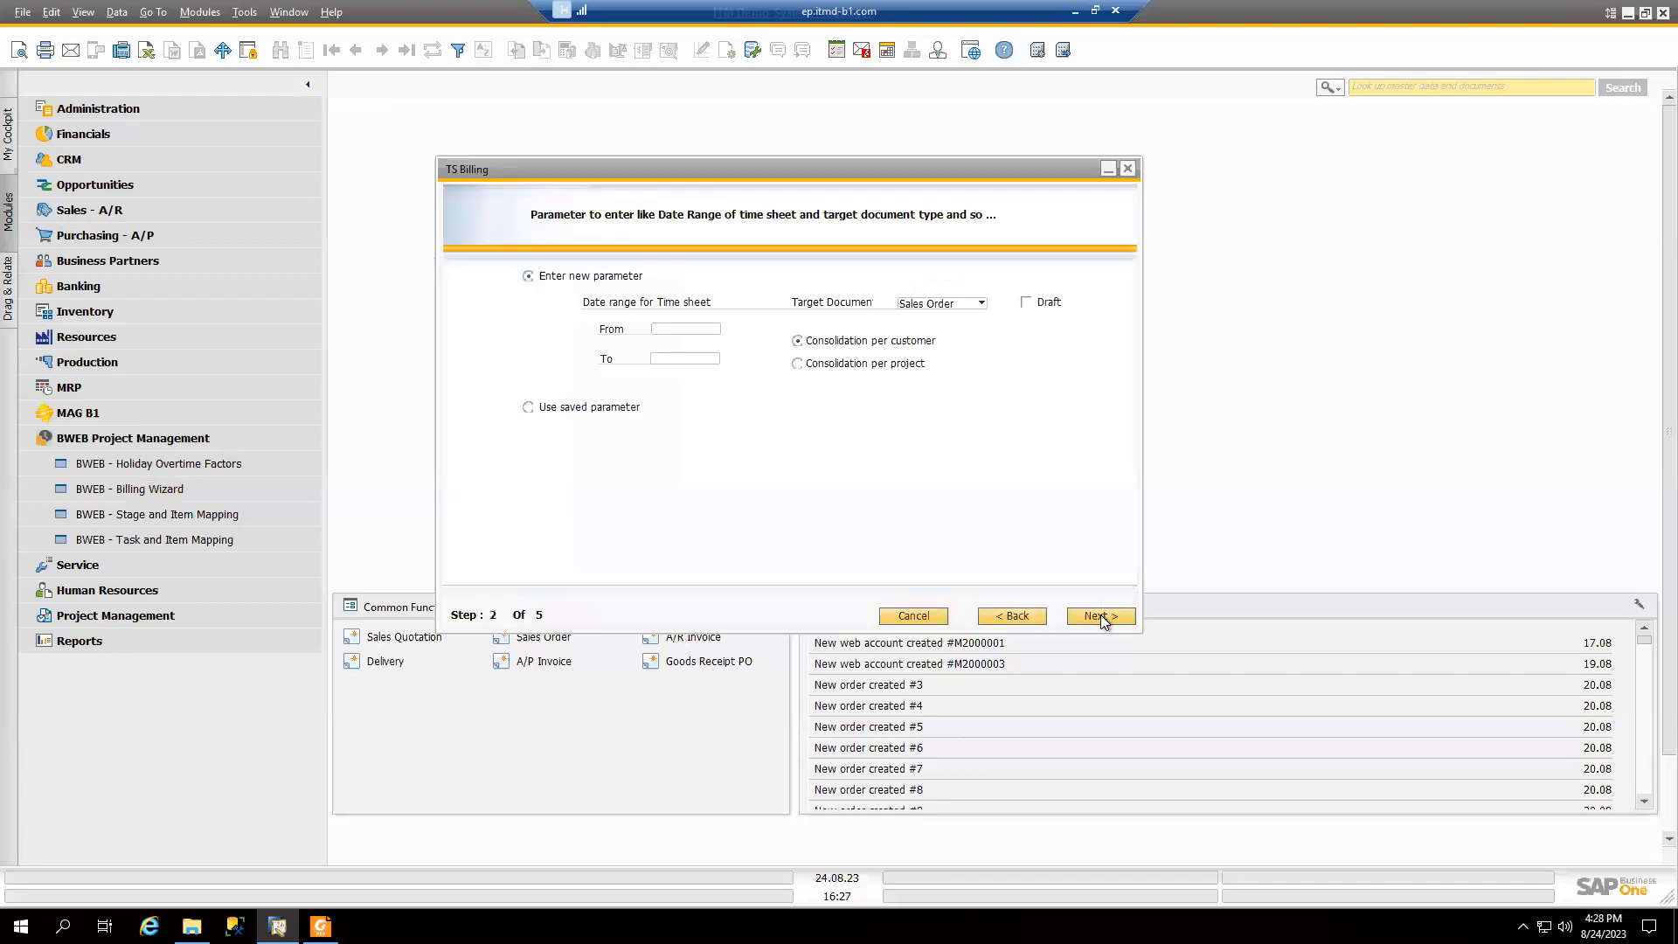
{"action": "left_click", "coordinate": [982, 306]}
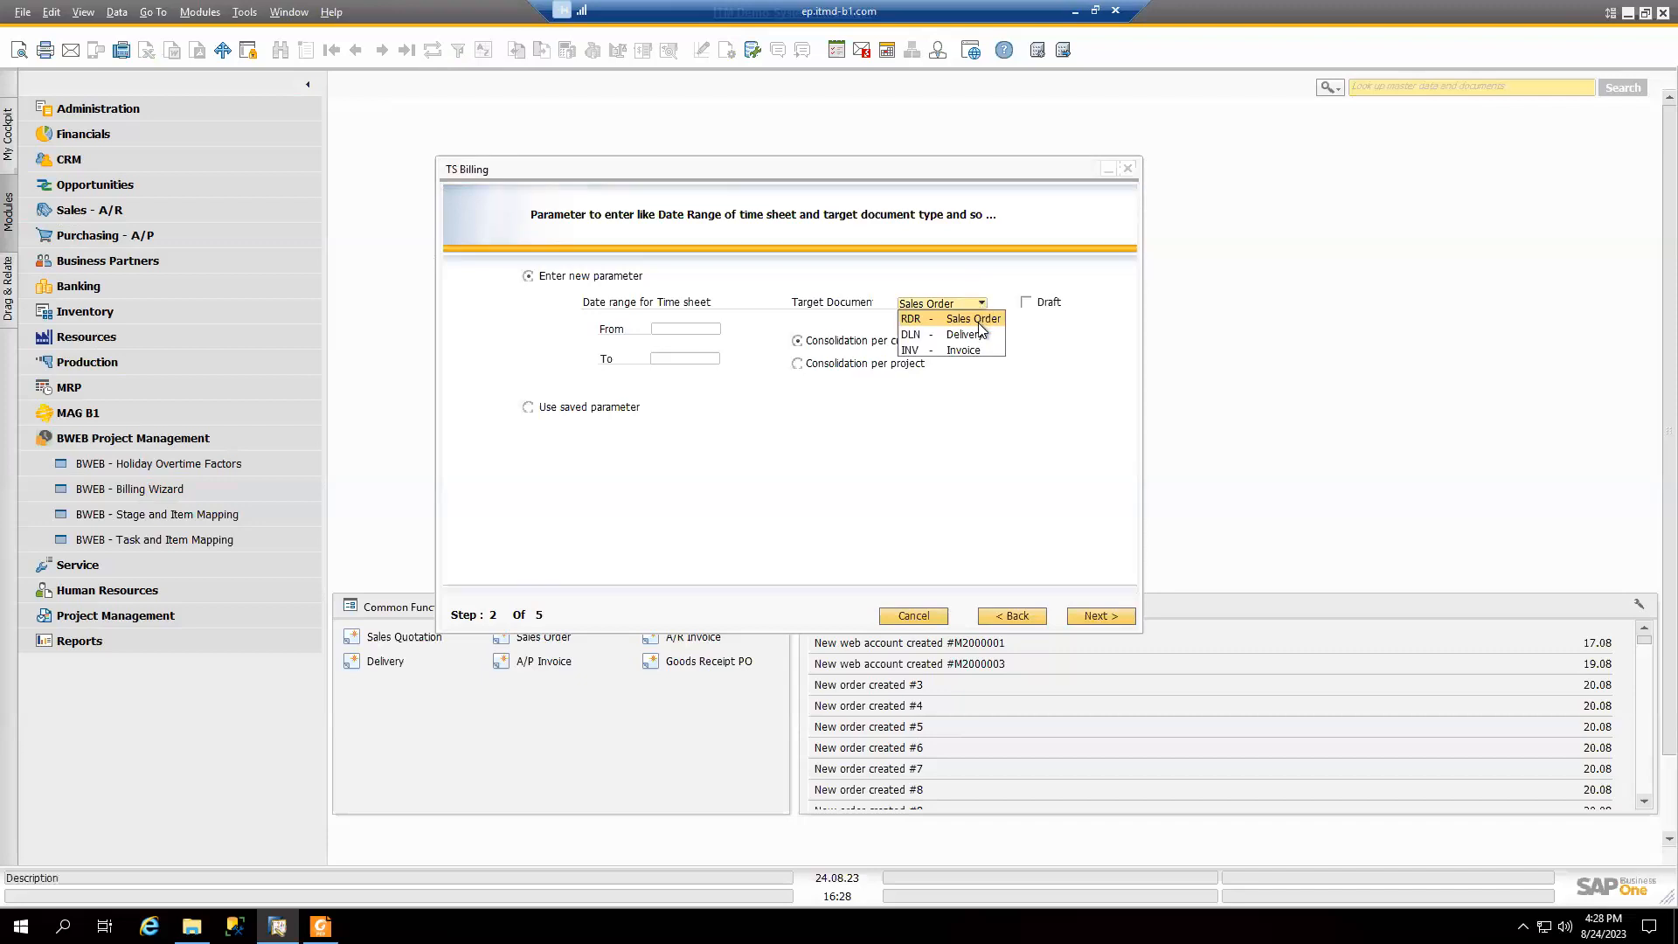
{"action": "left_click", "coordinate": [1025, 367]}
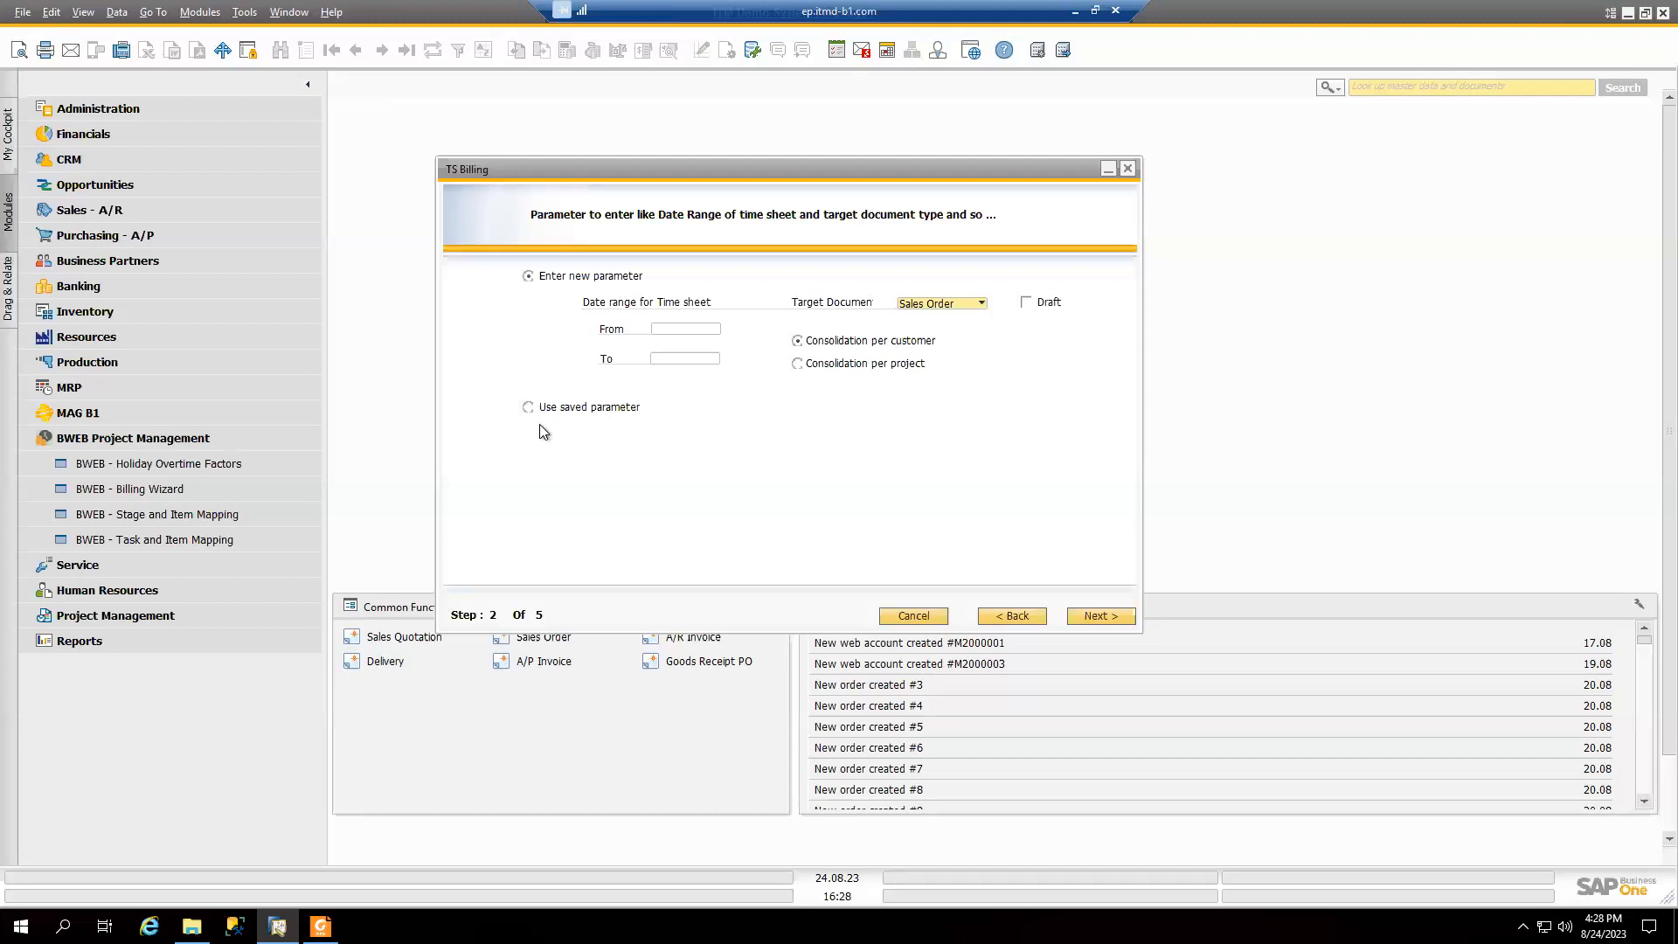
{"action": "left_click", "coordinate": [1105, 616]}
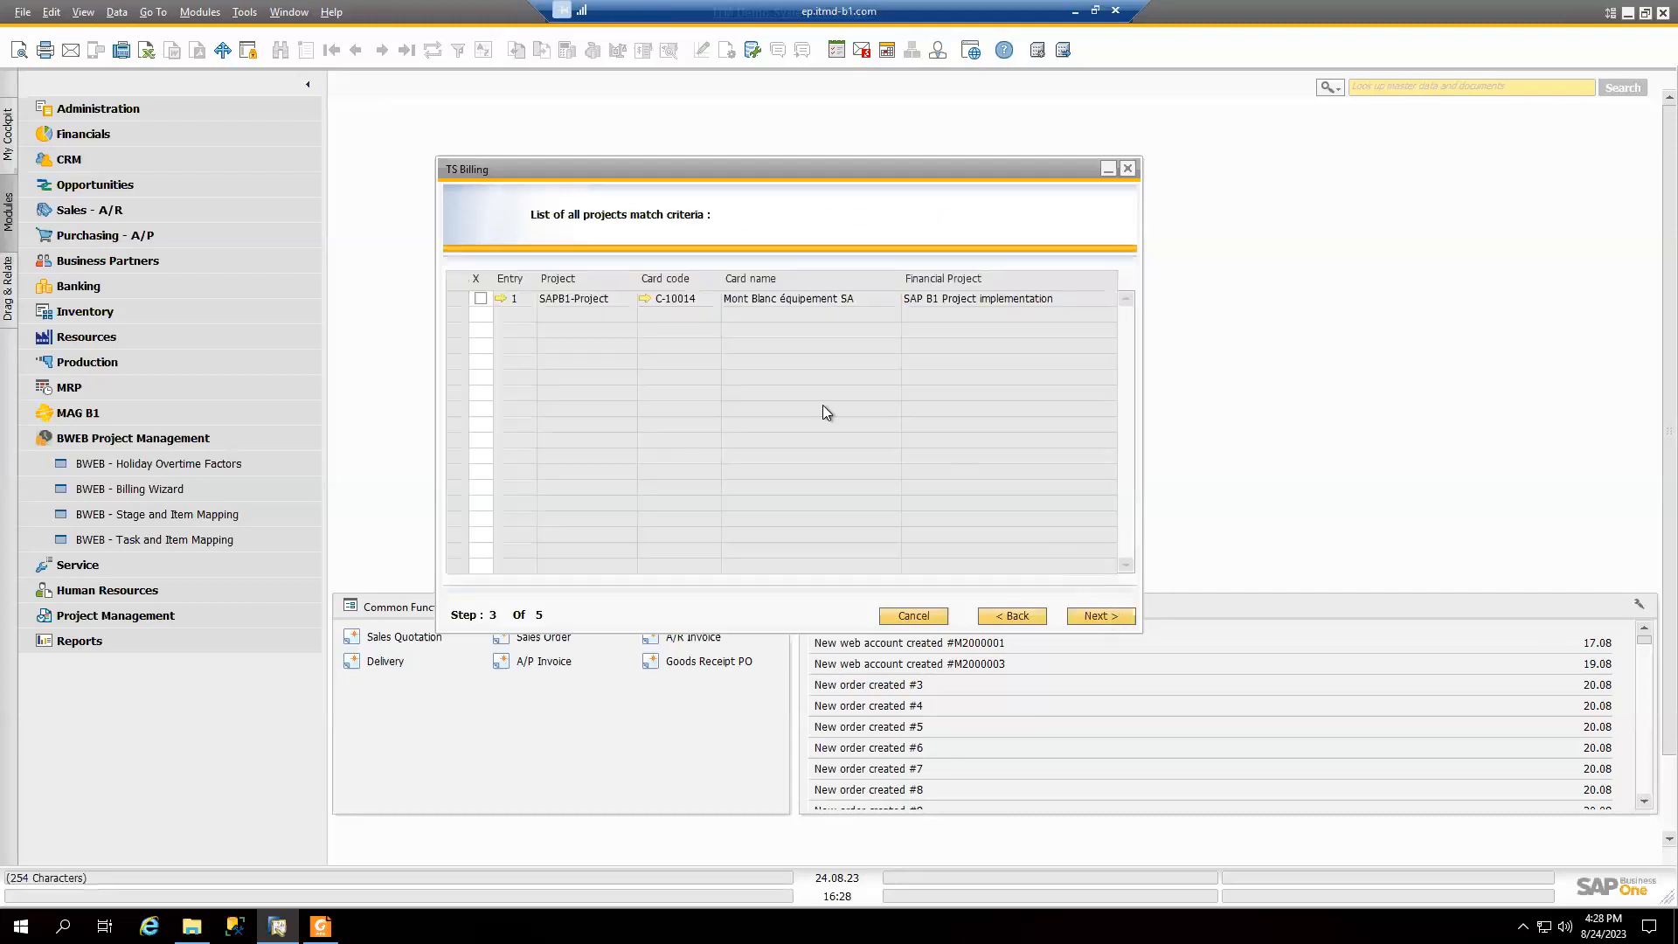
{"action": "left_click", "coordinate": [480, 300]}
{"action": "left_click", "coordinate": [1093, 618]}
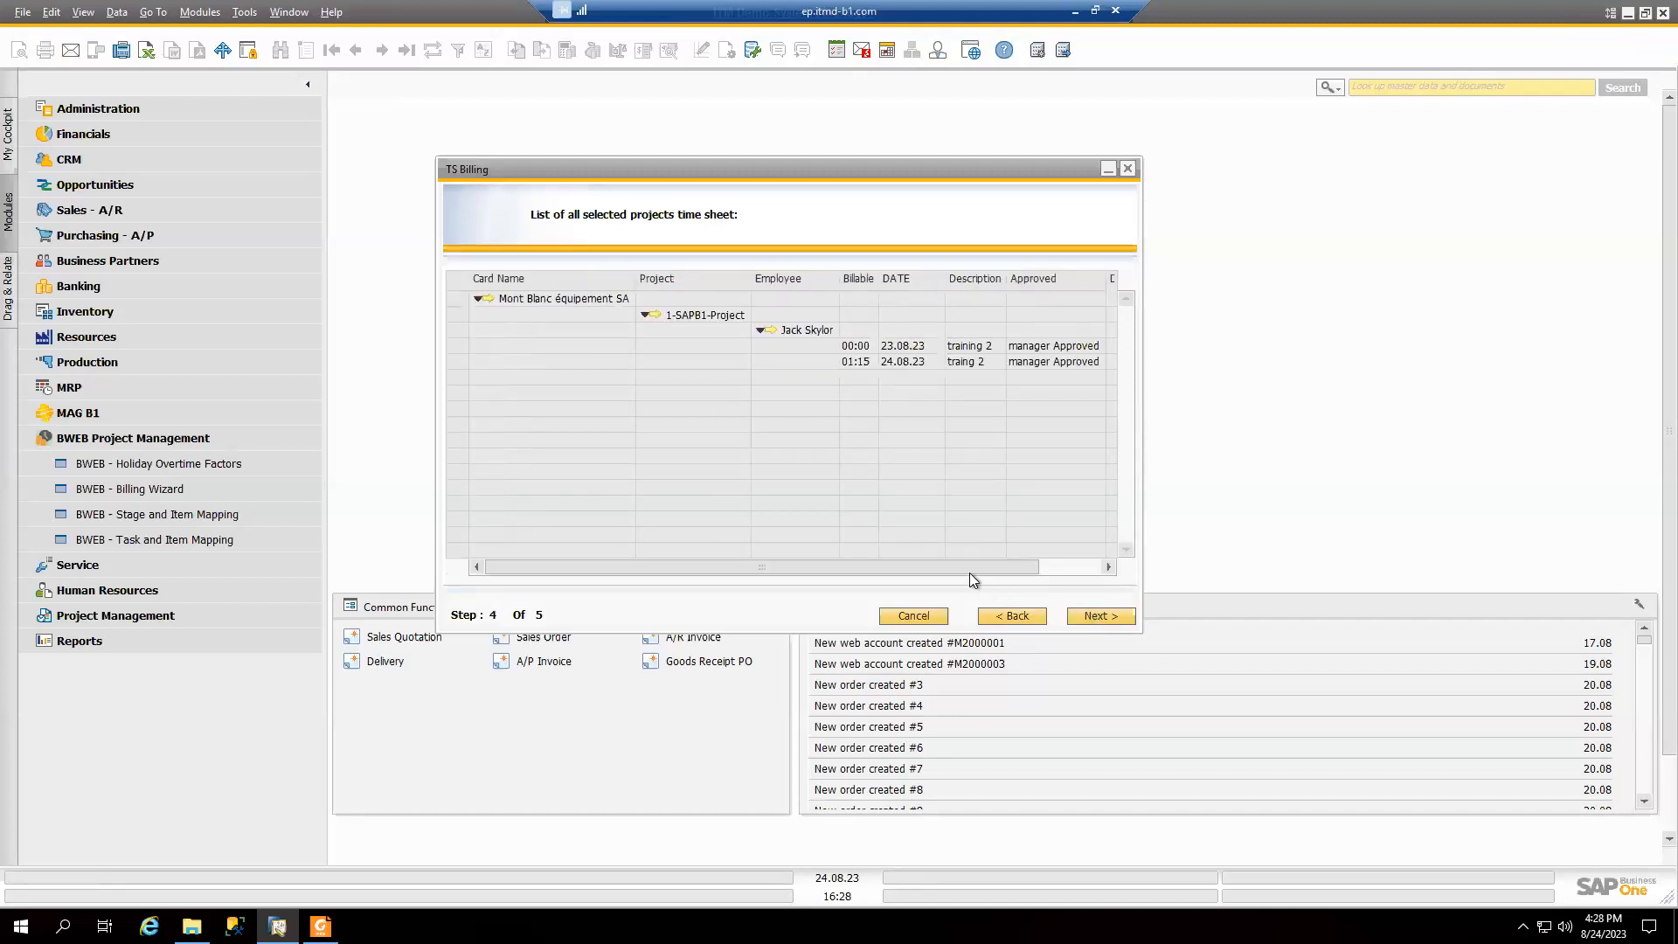
Exclude the 23.08.23 "training 2" entry from billing and execute the wizard without saving its parameters
{"action": "left_click_drag", "start_coordinate": [967, 569], "coordinate": [1031, 566]}
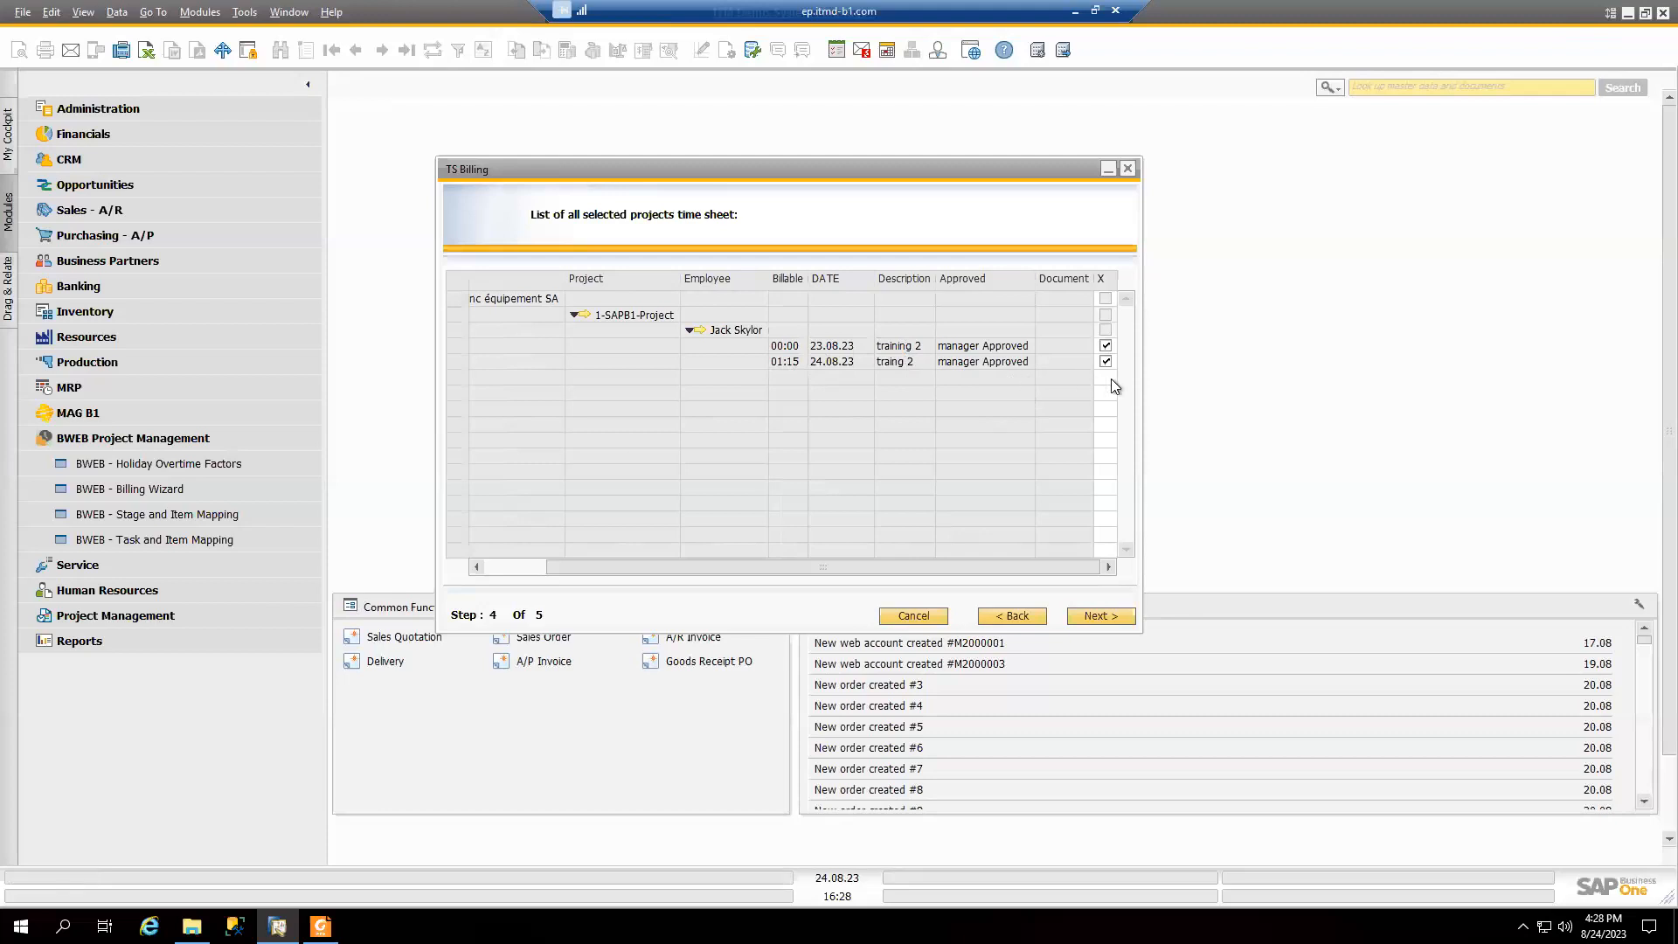
{"action": "left_click", "coordinate": [1106, 346]}
{"action": "left_click", "coordinate": [1095, 617]}
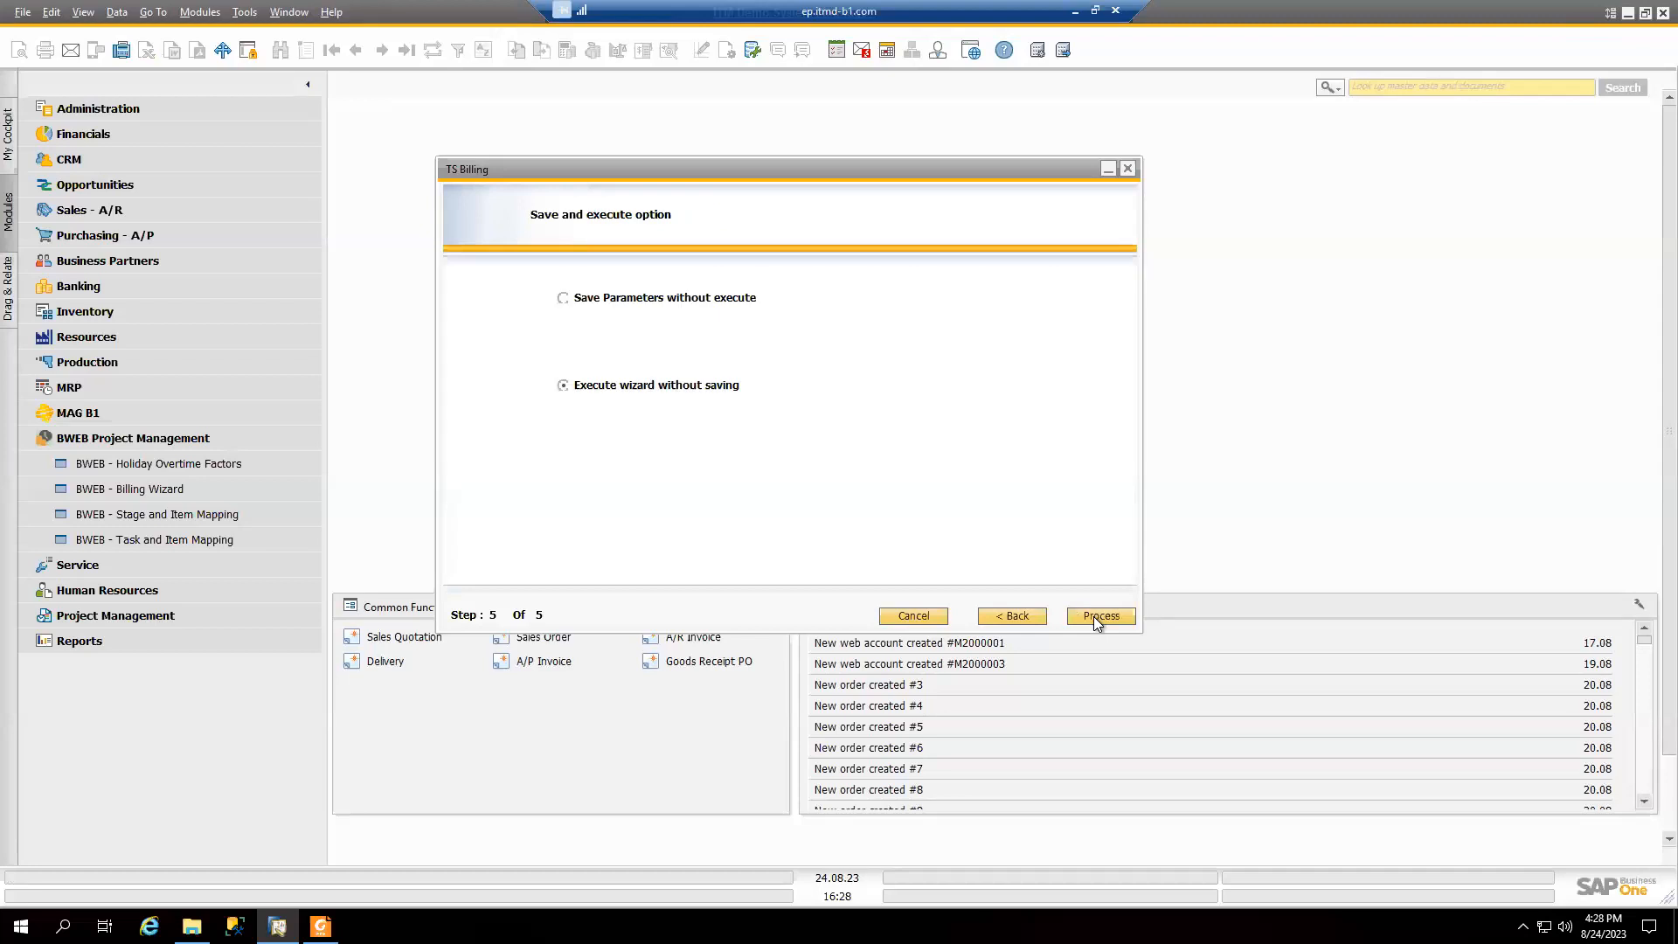
{"action": "left_click", "coordinate": [1097, 617]}
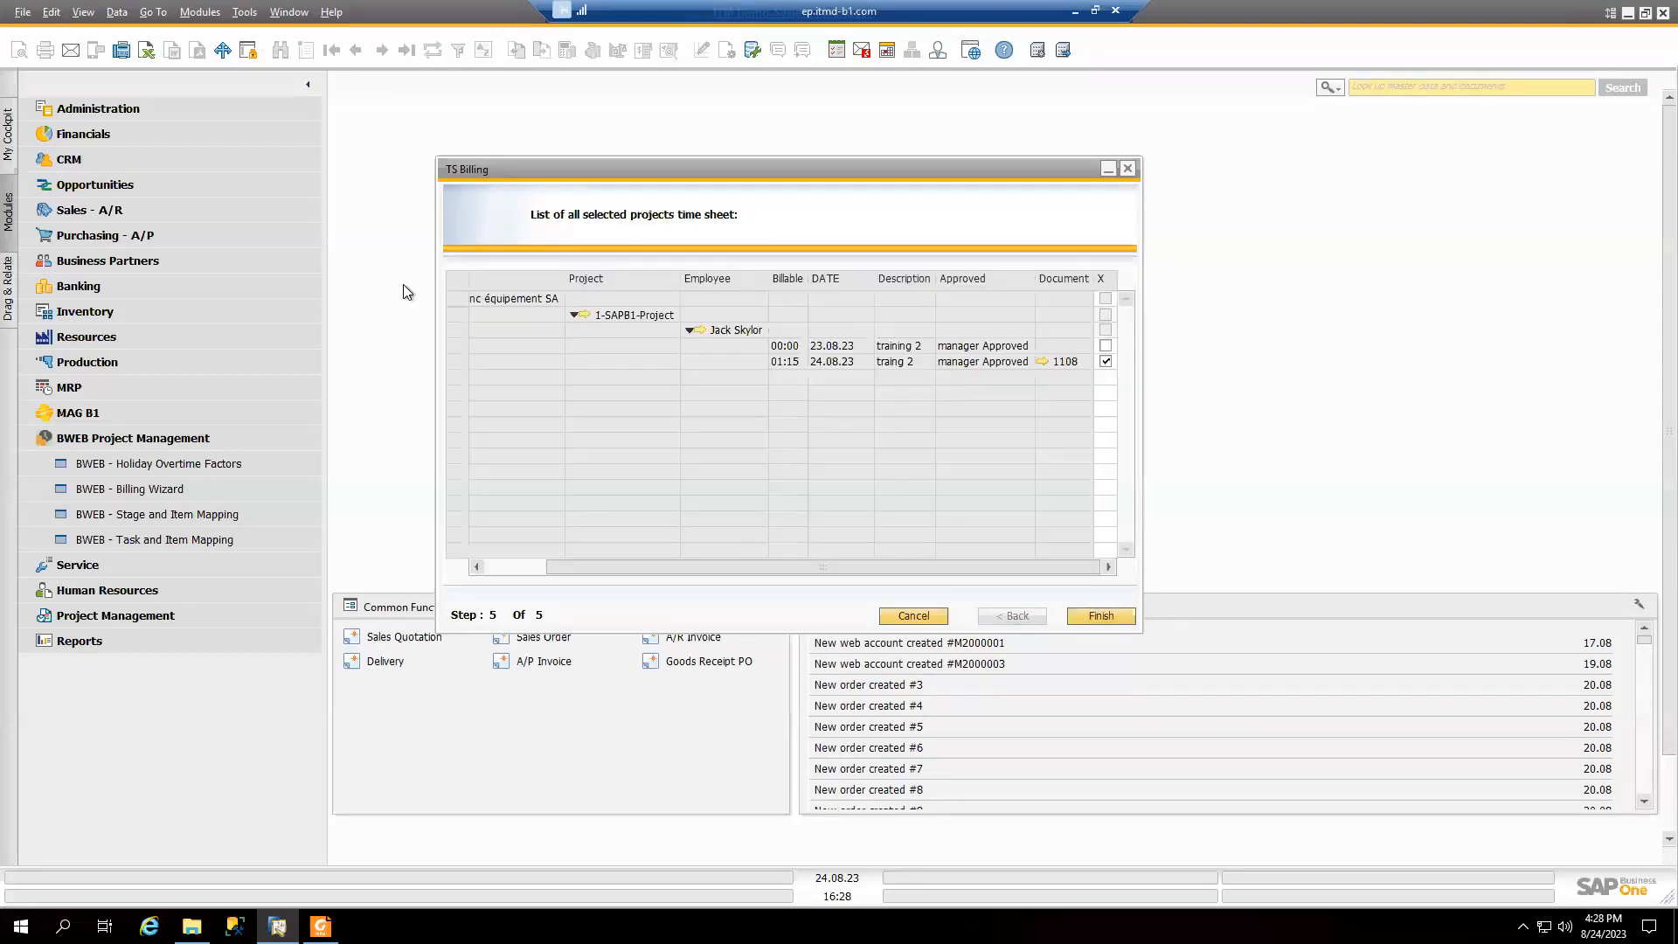
Open the most recent sales order to examine the billed timesheet line
{"action": "left_click", "coordinate": [540, 639]}
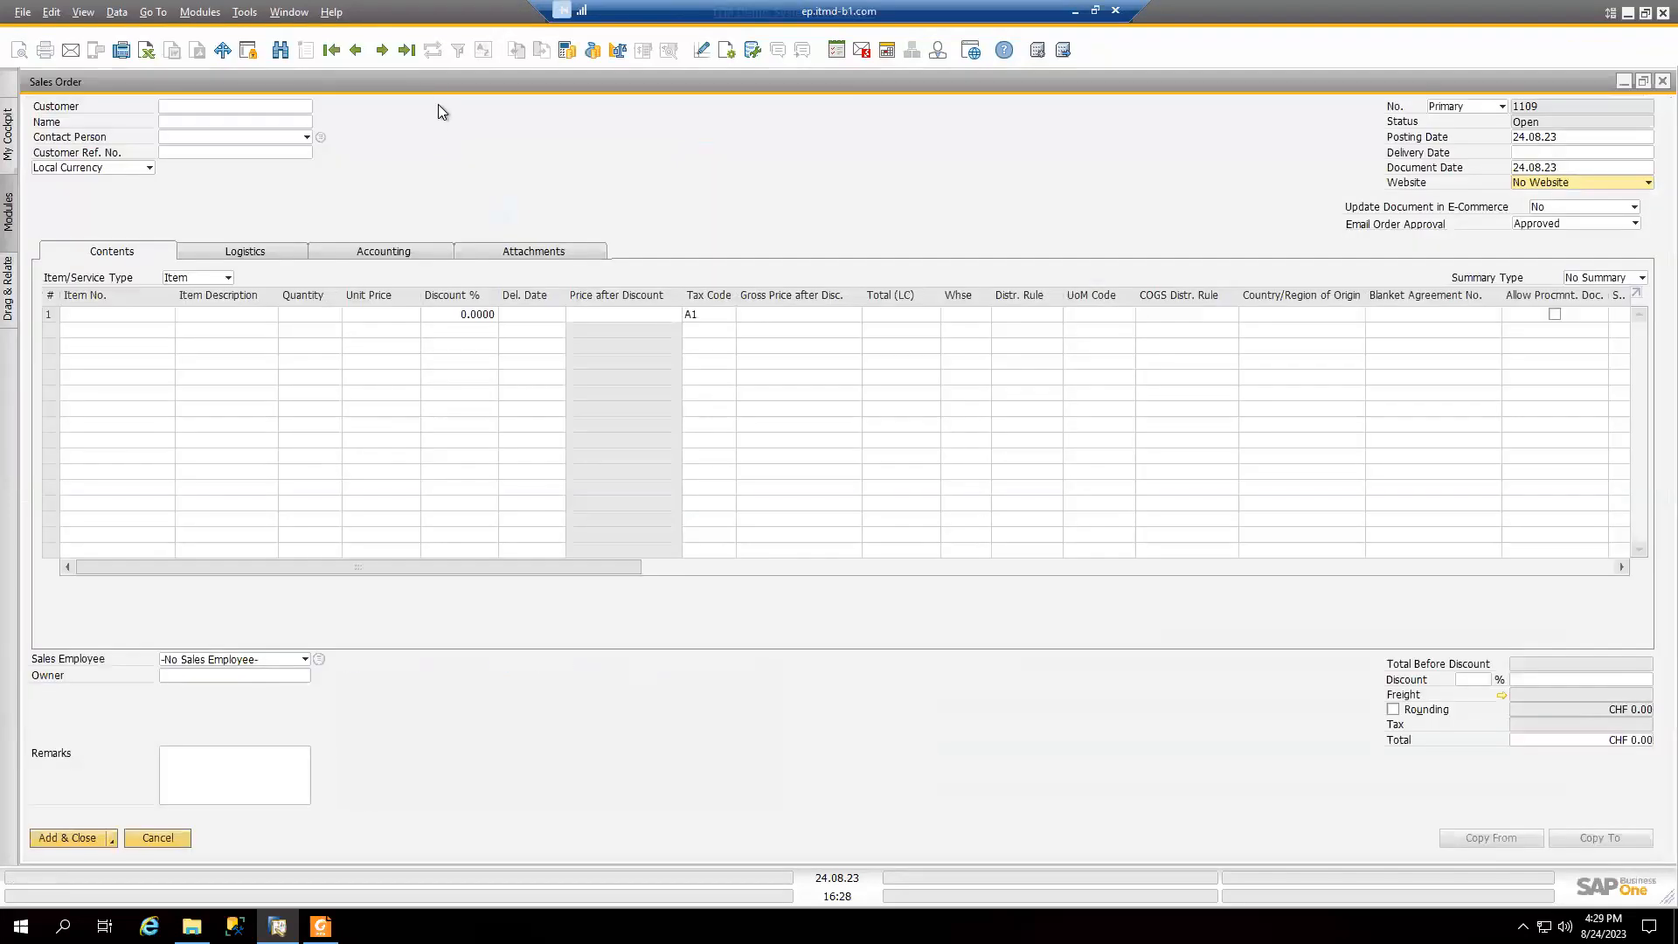
{"action": "left_click", "coordinate": [406, 50]}
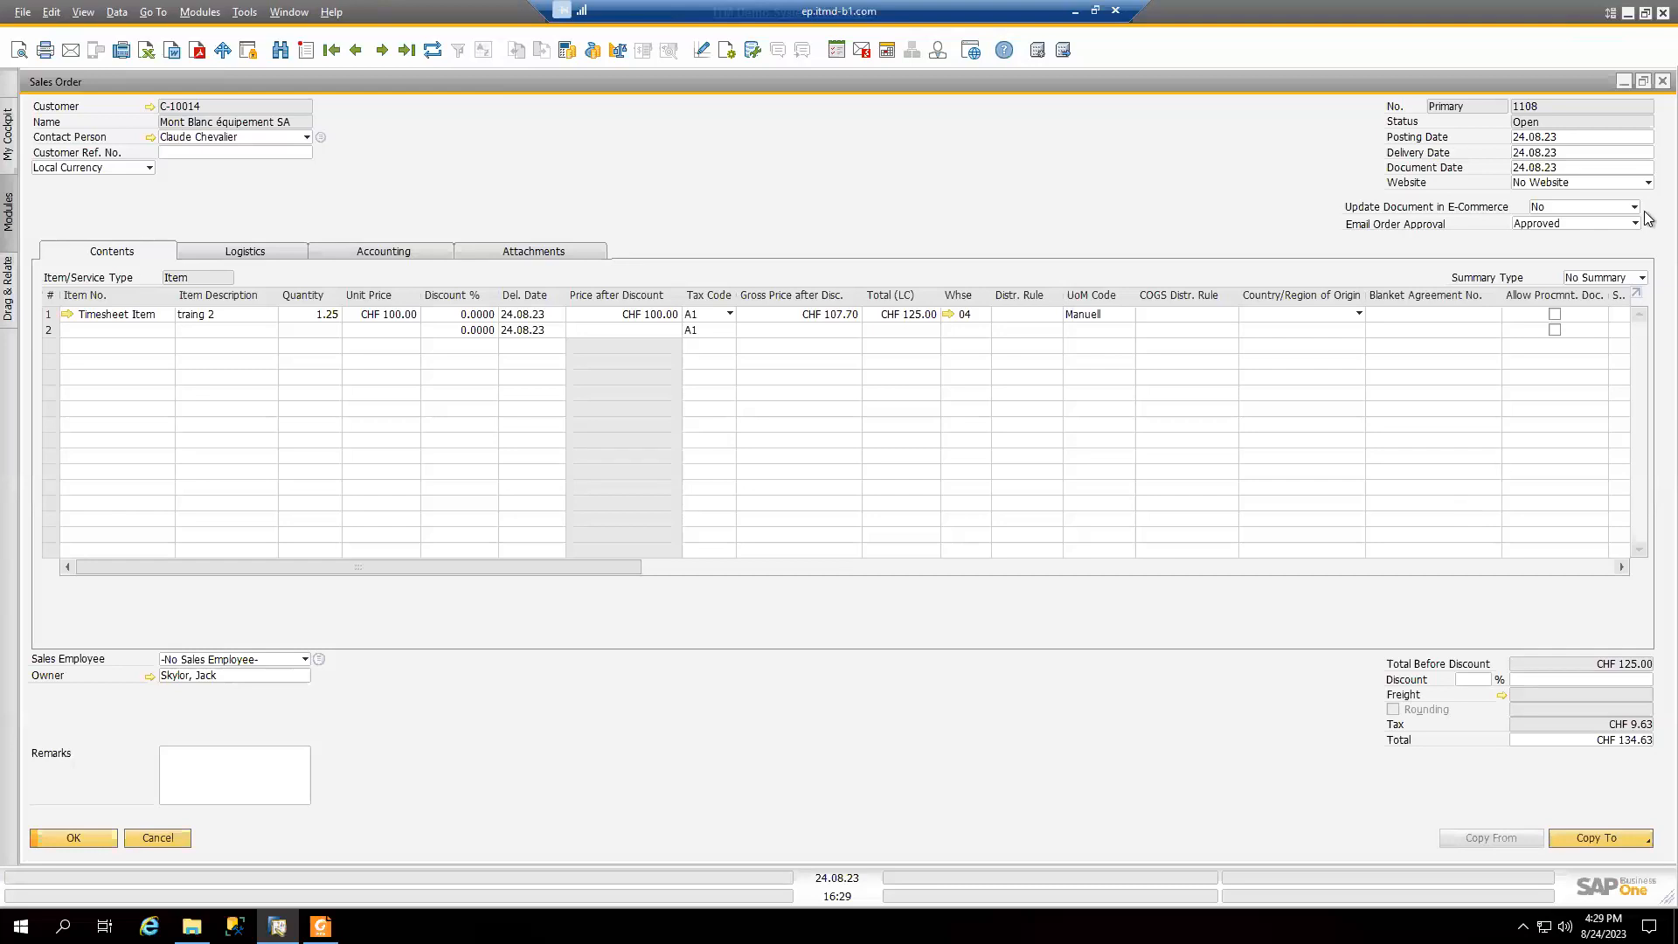
Leave the remote desktop session and return to the web portal's overview of ITM applications
{"action": "left_click", "coordinate": [1628, 14]}
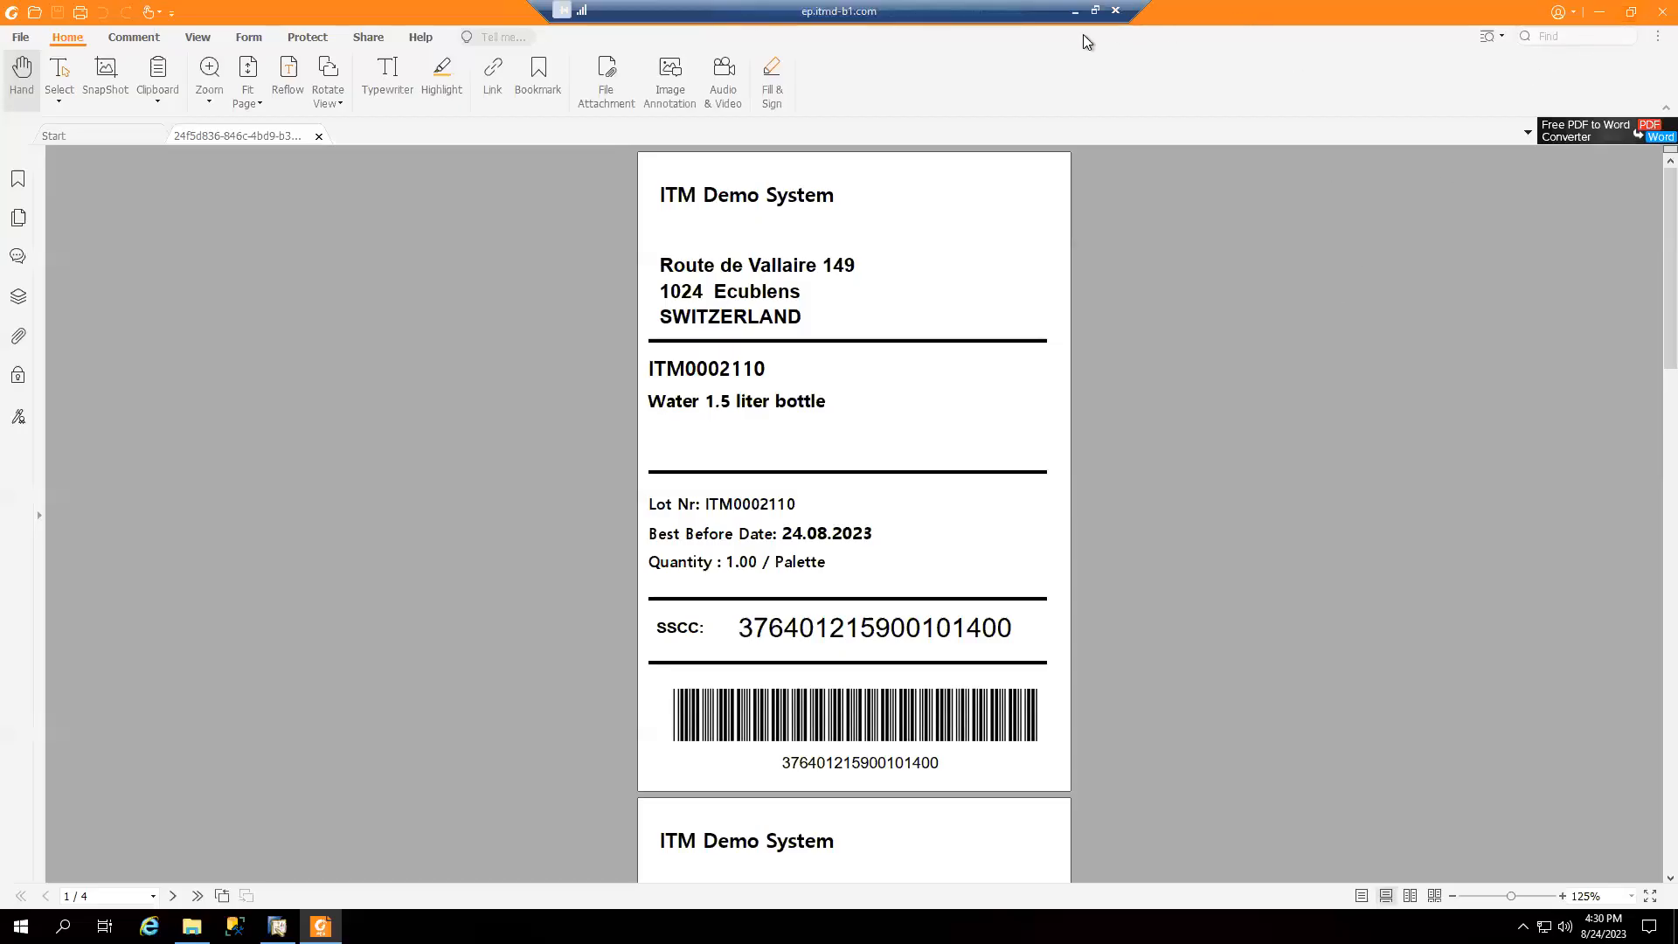
{"action": "left_click", "coordinate": [1075, 13]}
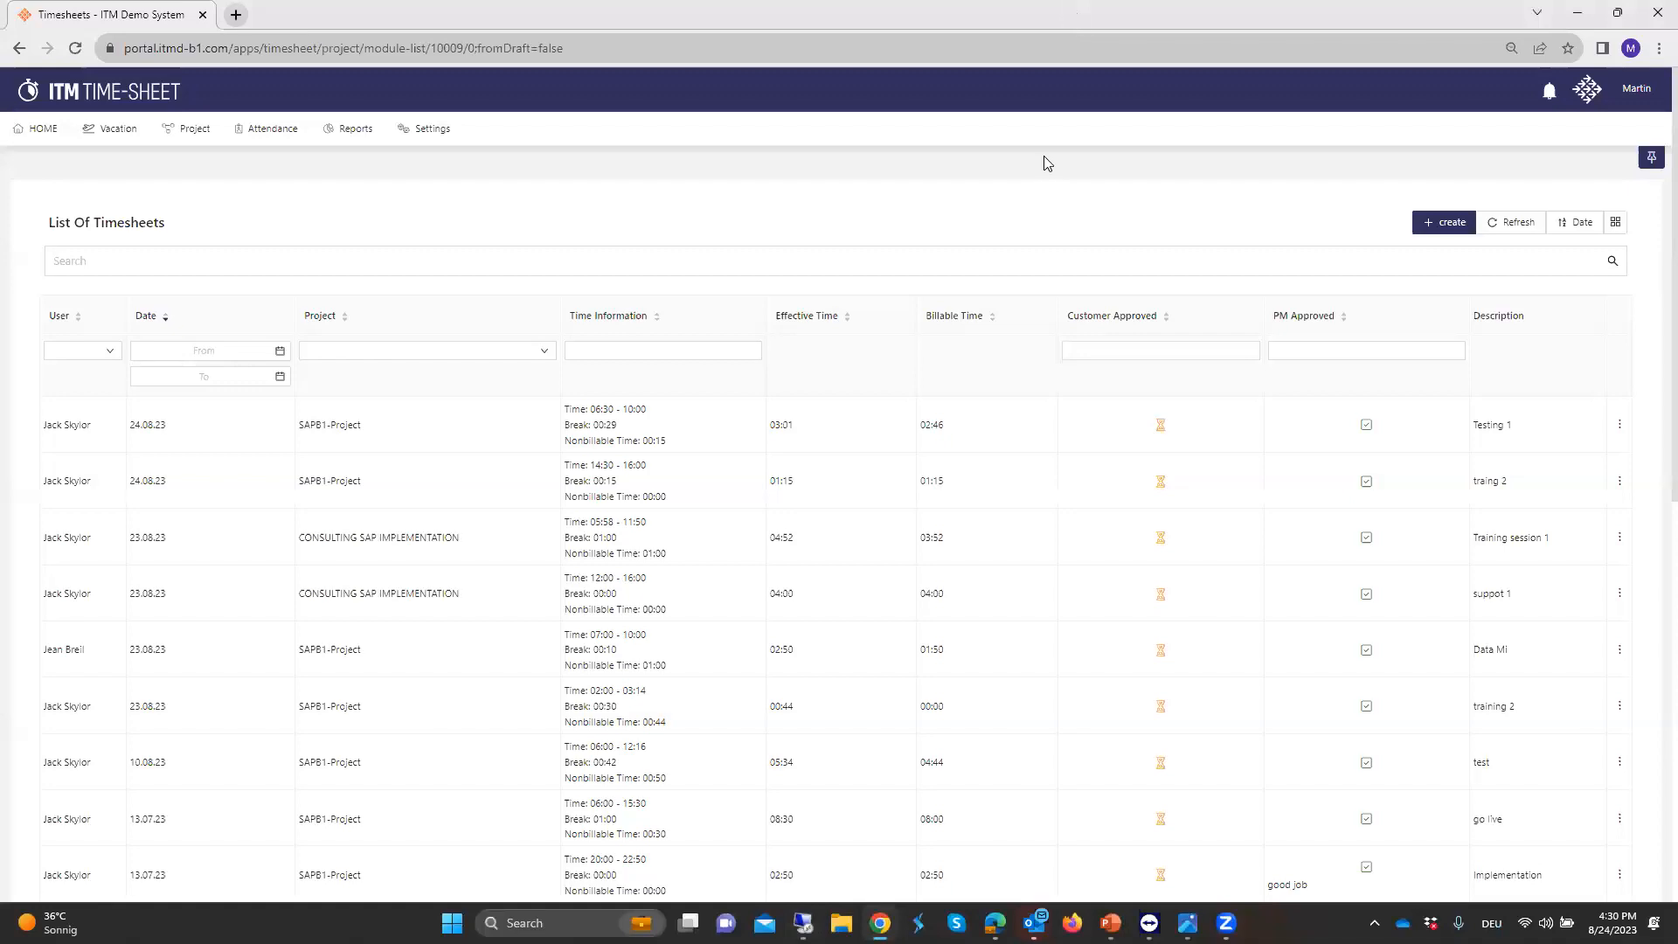
{"action": "left_click", "coordinate": [1584, 96]}
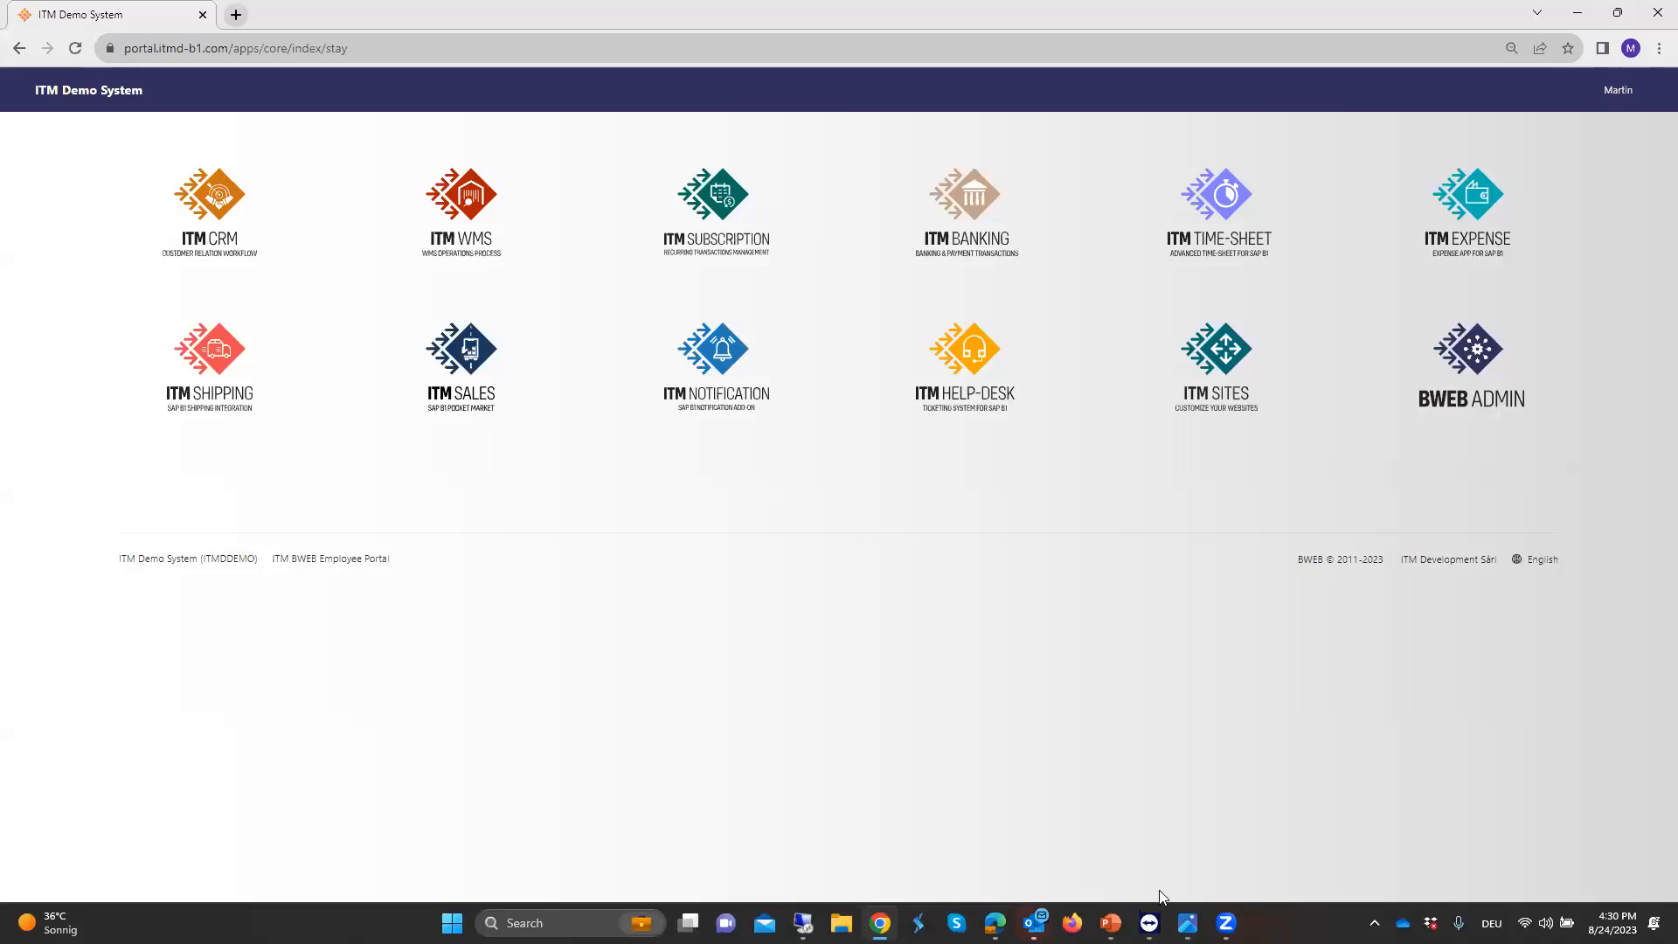
Switch to the iPhone session in TeamViewer, open the ITM Expense app and look through the current week's expenses
{"action": "mouse_move", "coordinate": [1149, 922]}
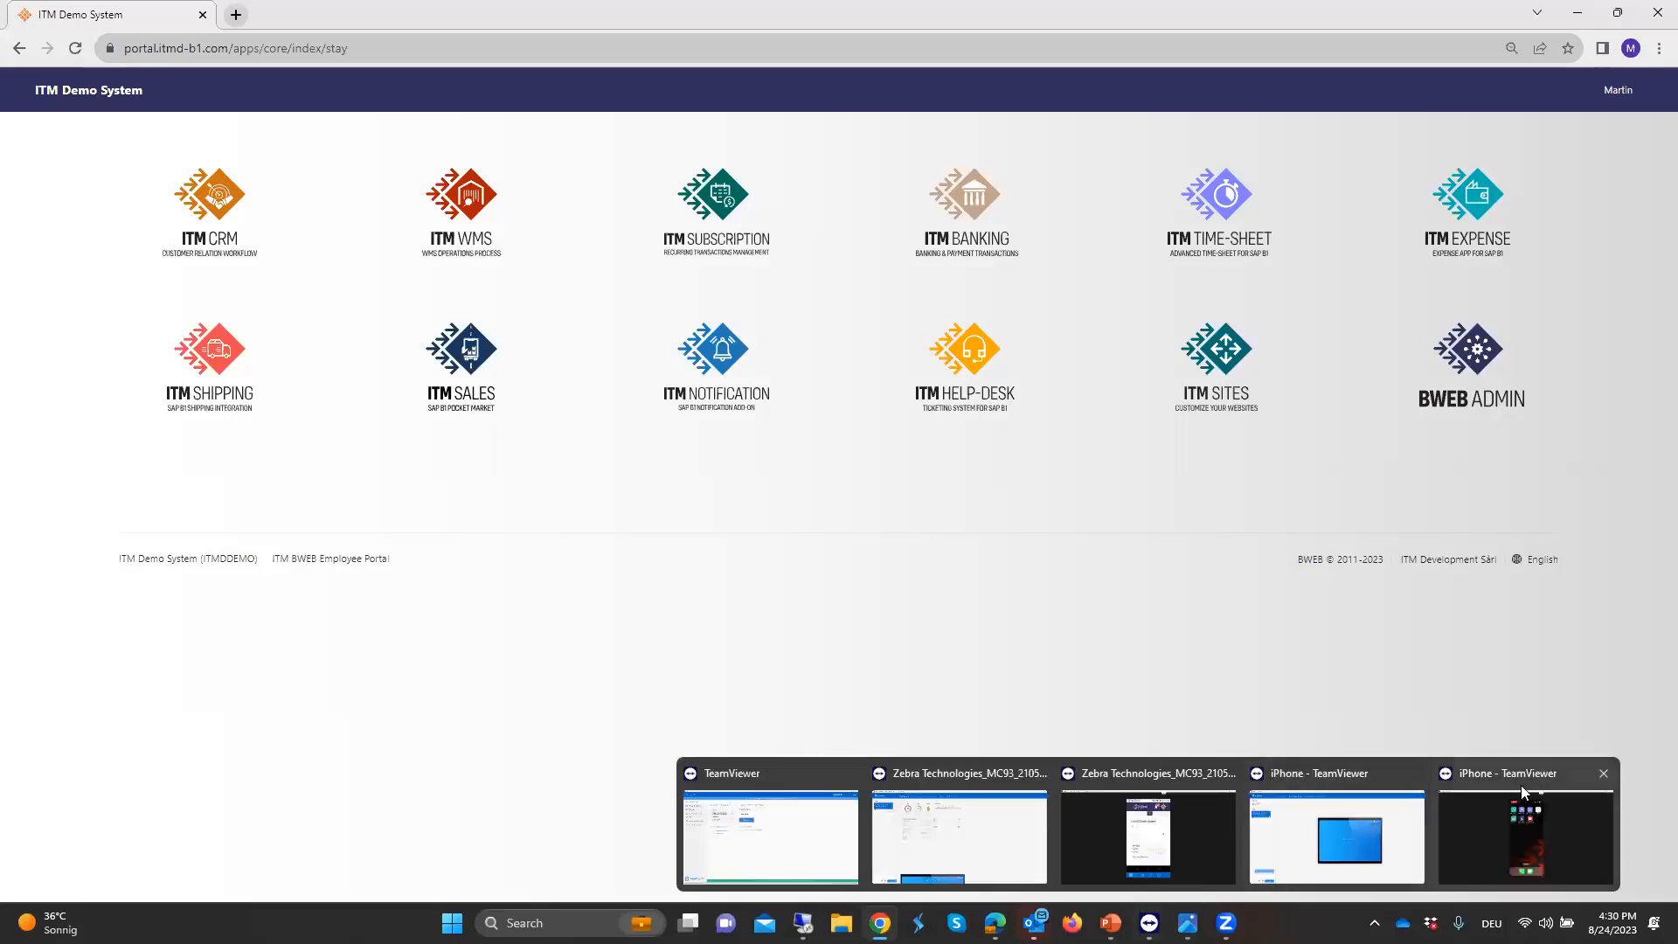
{"action": "left_click", "coordinate": [1502, 829]}
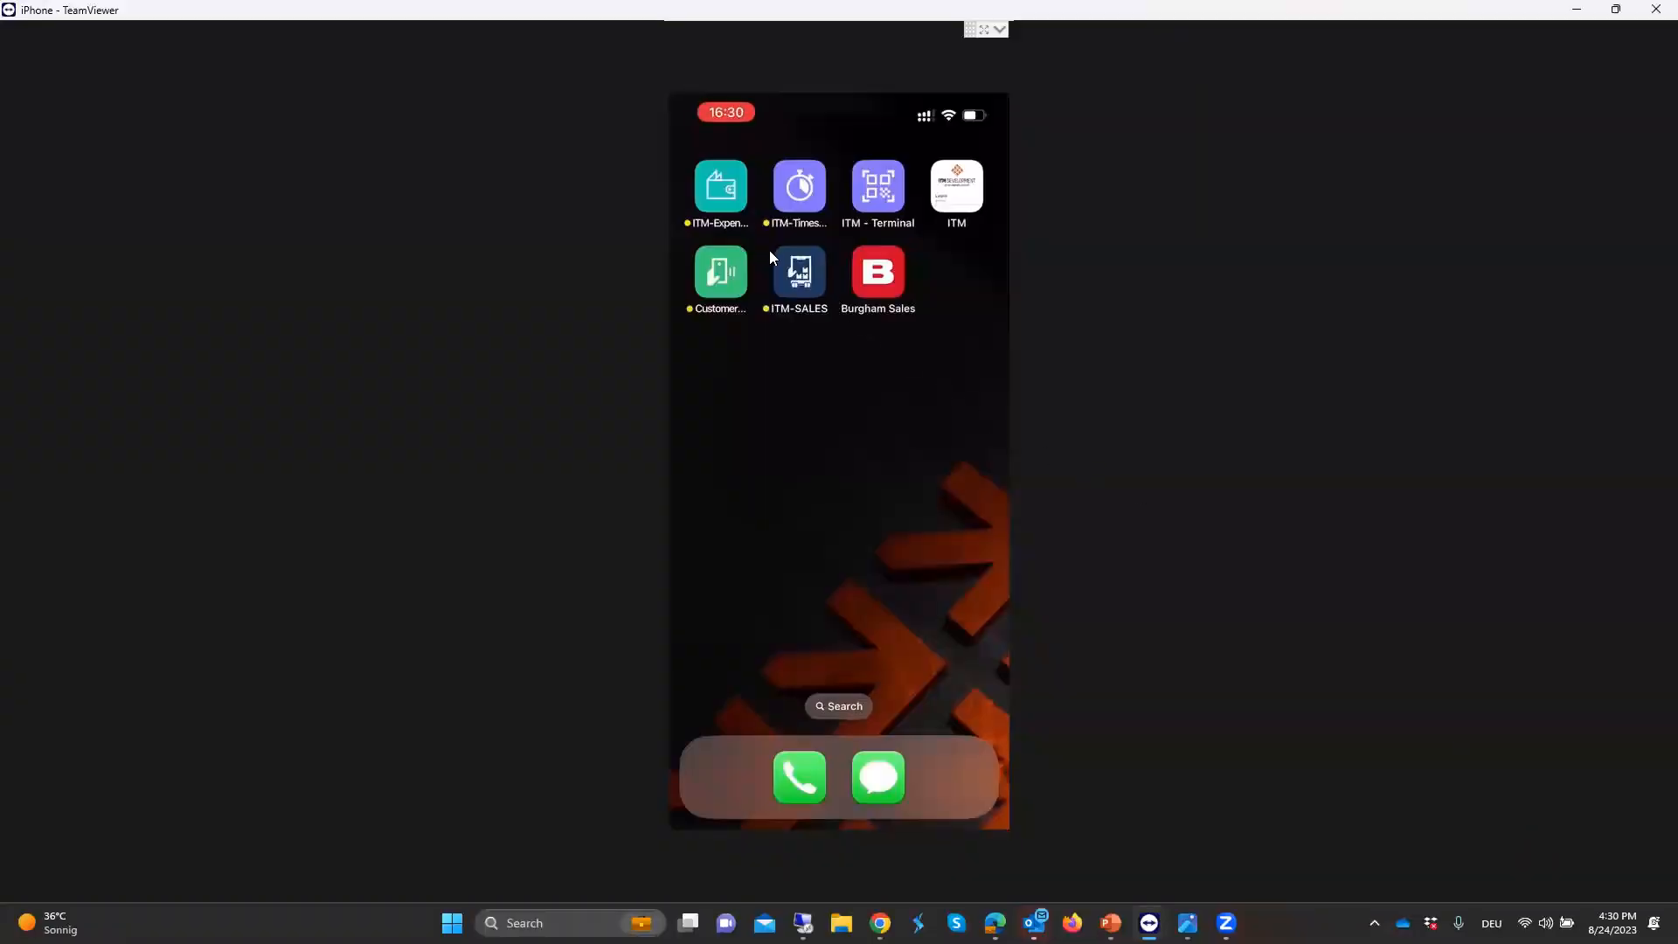
{"action": "left_click", "coordinate": [723, 211]}
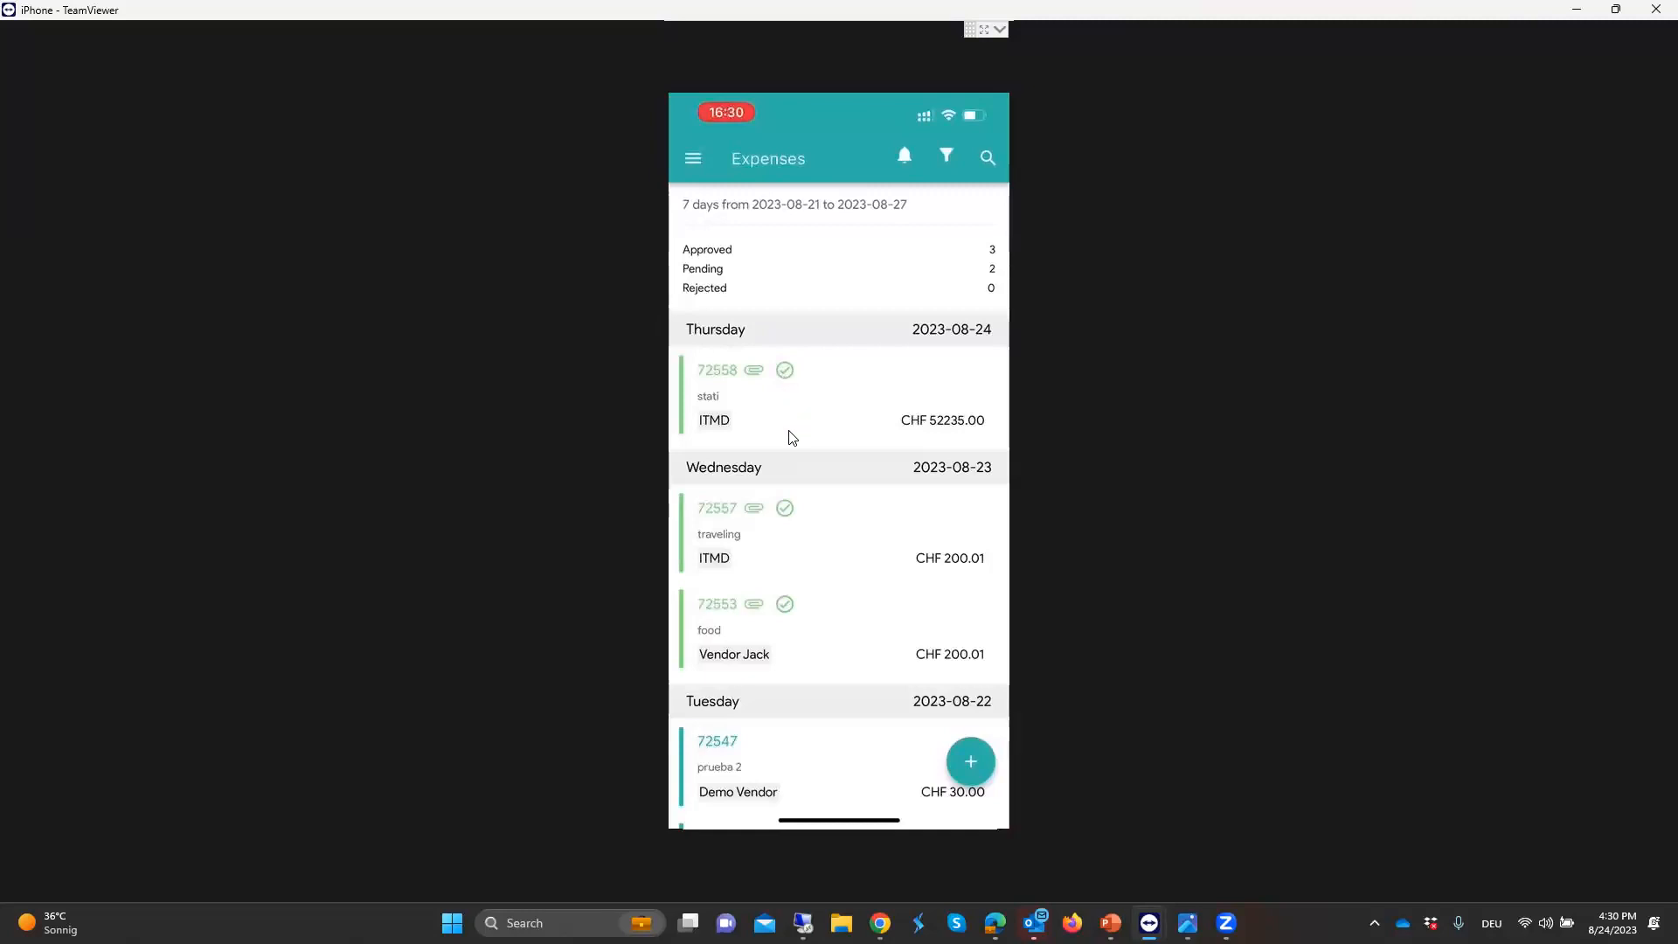
{"action": "scroll", "coordinate": [789, 489], "scroll_direction": "down", "scroll_amount": 3}
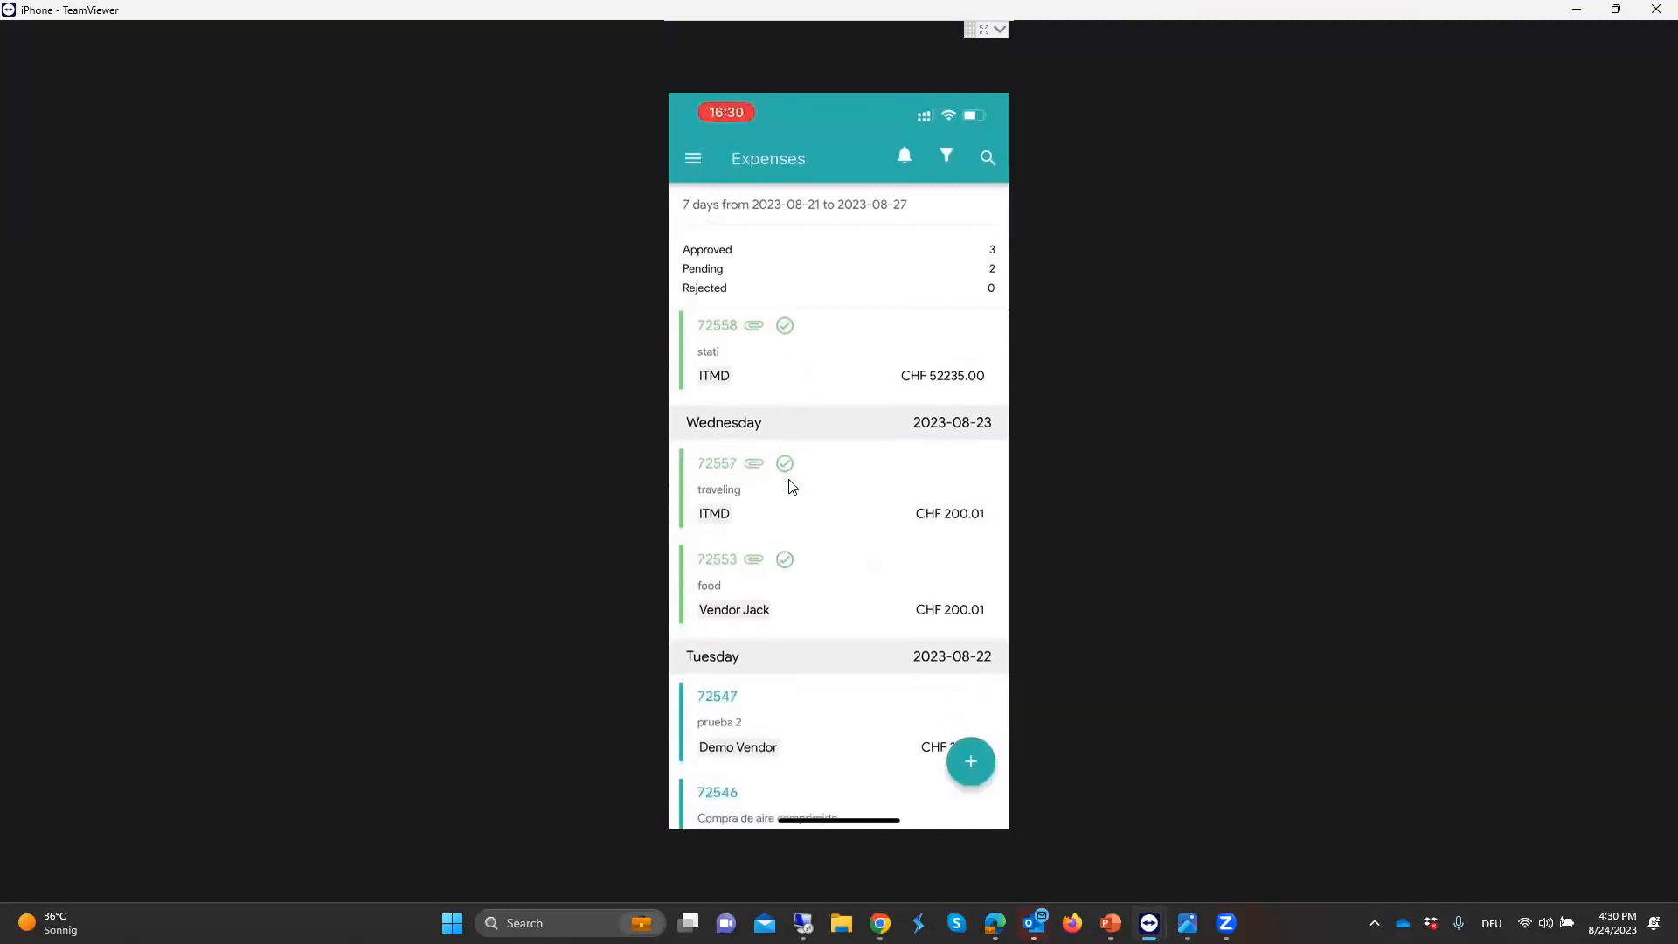
{"action": "scroll", "coordinate": [789, 514], "scroll_direction": "up", "scroll_amount": 3}
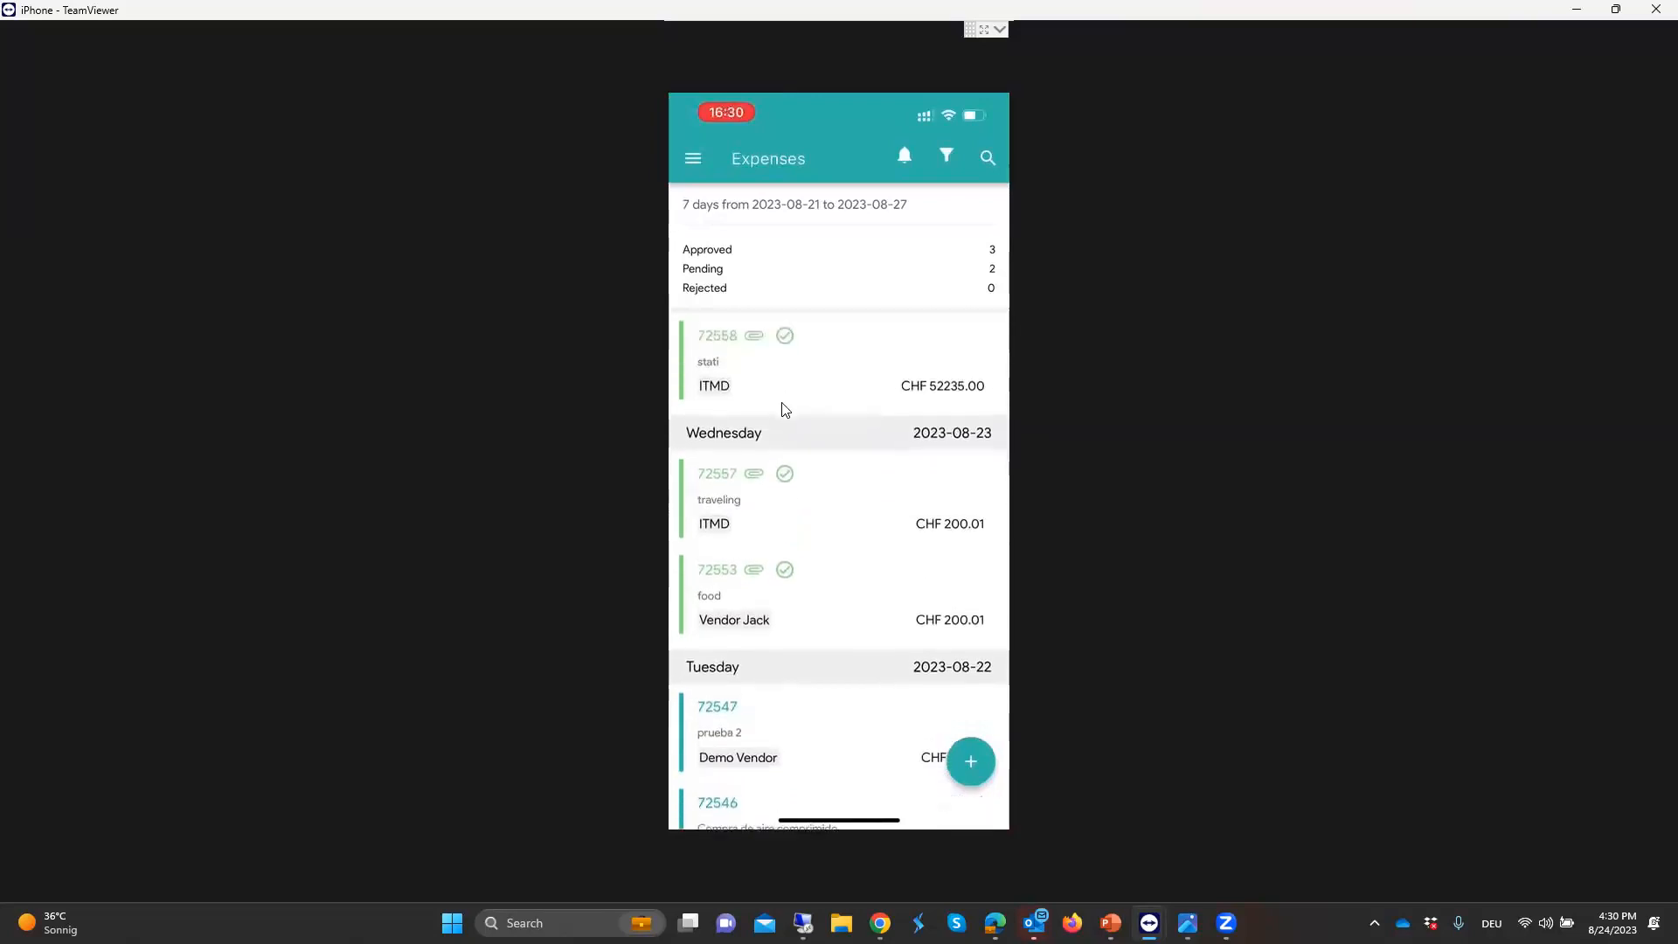
{"action": "scroll", "coordinate": [791, 477], "scroll_direction": "down", "scroll_amount": 1}
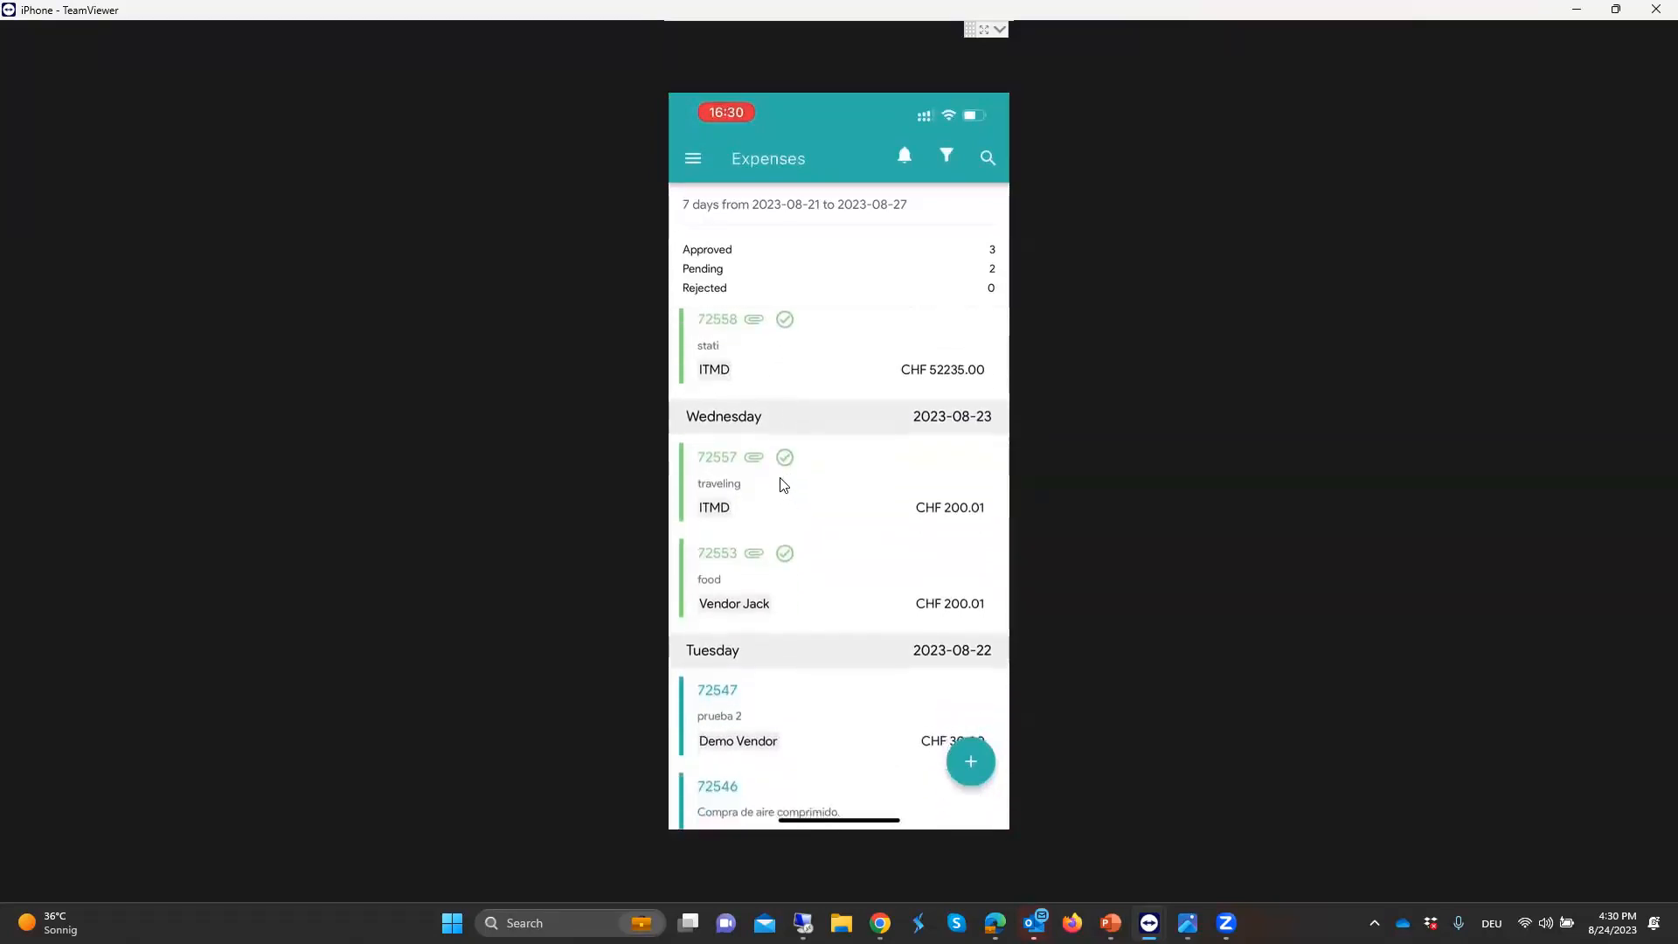
{"action": "scroll", "coordinate": [769, 541], "scroll_direction": "down", "scroll_amount": 2}
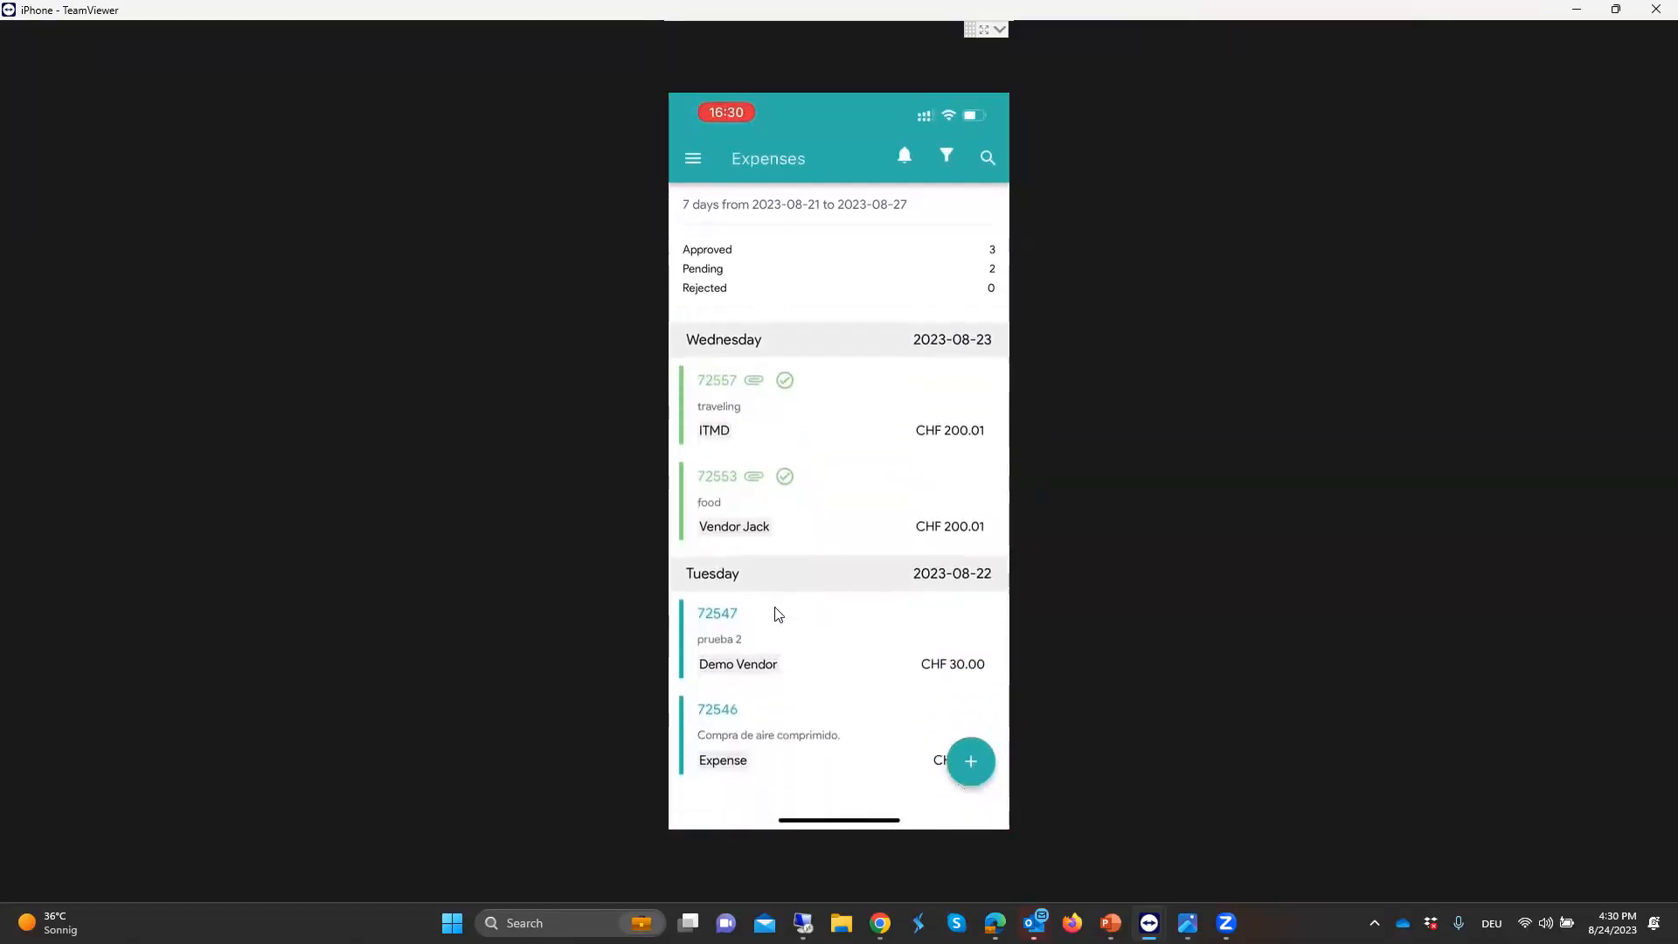
Start a new expense with vendor ITMD, project SAP B1 Project implementation and payment term Credit Card SWISS CREDIT
{"action": "scroll", "coordinate": [775, 614], "scroll_direction": "up", "scroll_amount": 3}
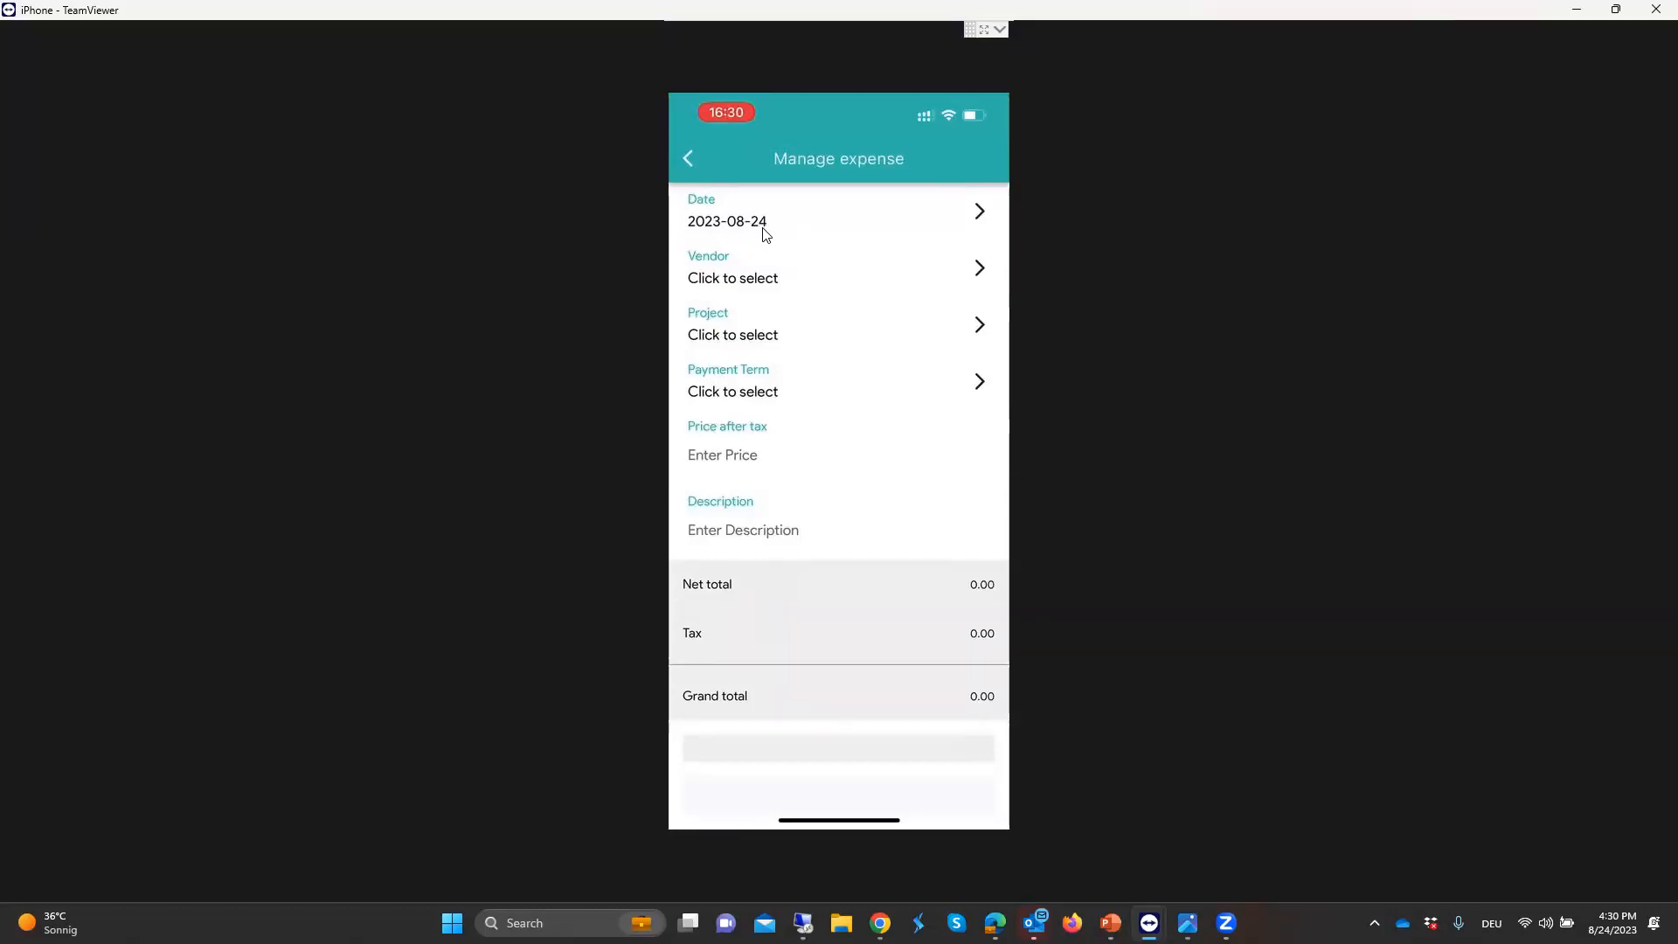
{"action": "left_click", "coordinate": [773, 281]}
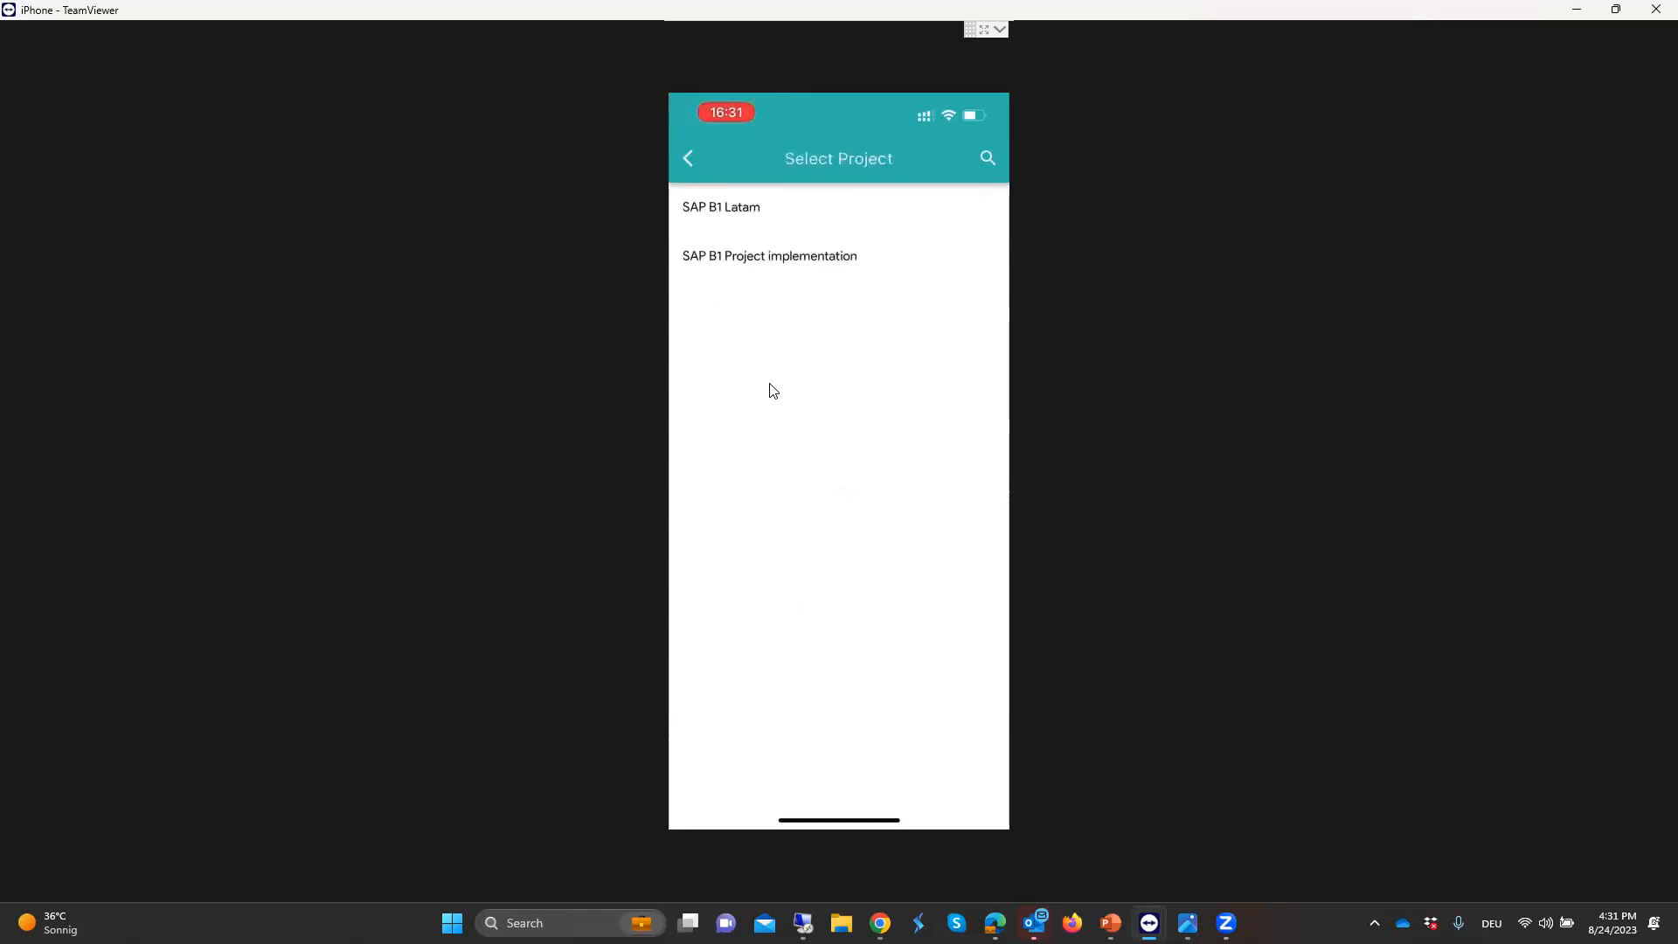
{"action": "left_click", "coordinate": [762, 254]}
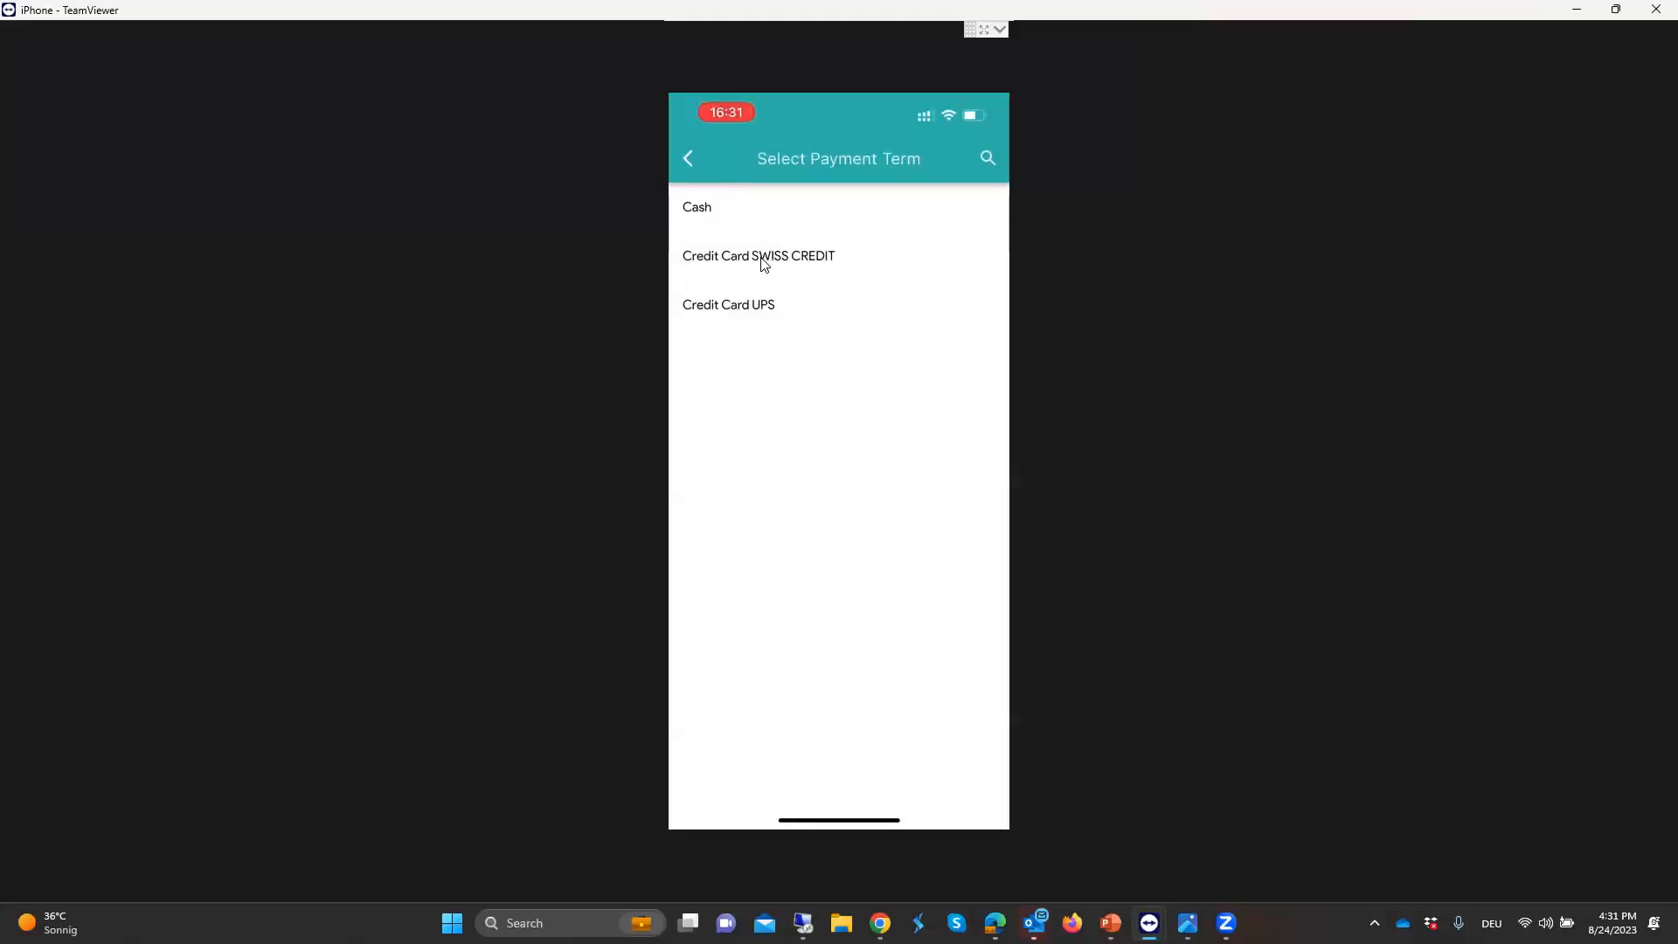
{"action": "left_click", "coordinate": [764, 260]}
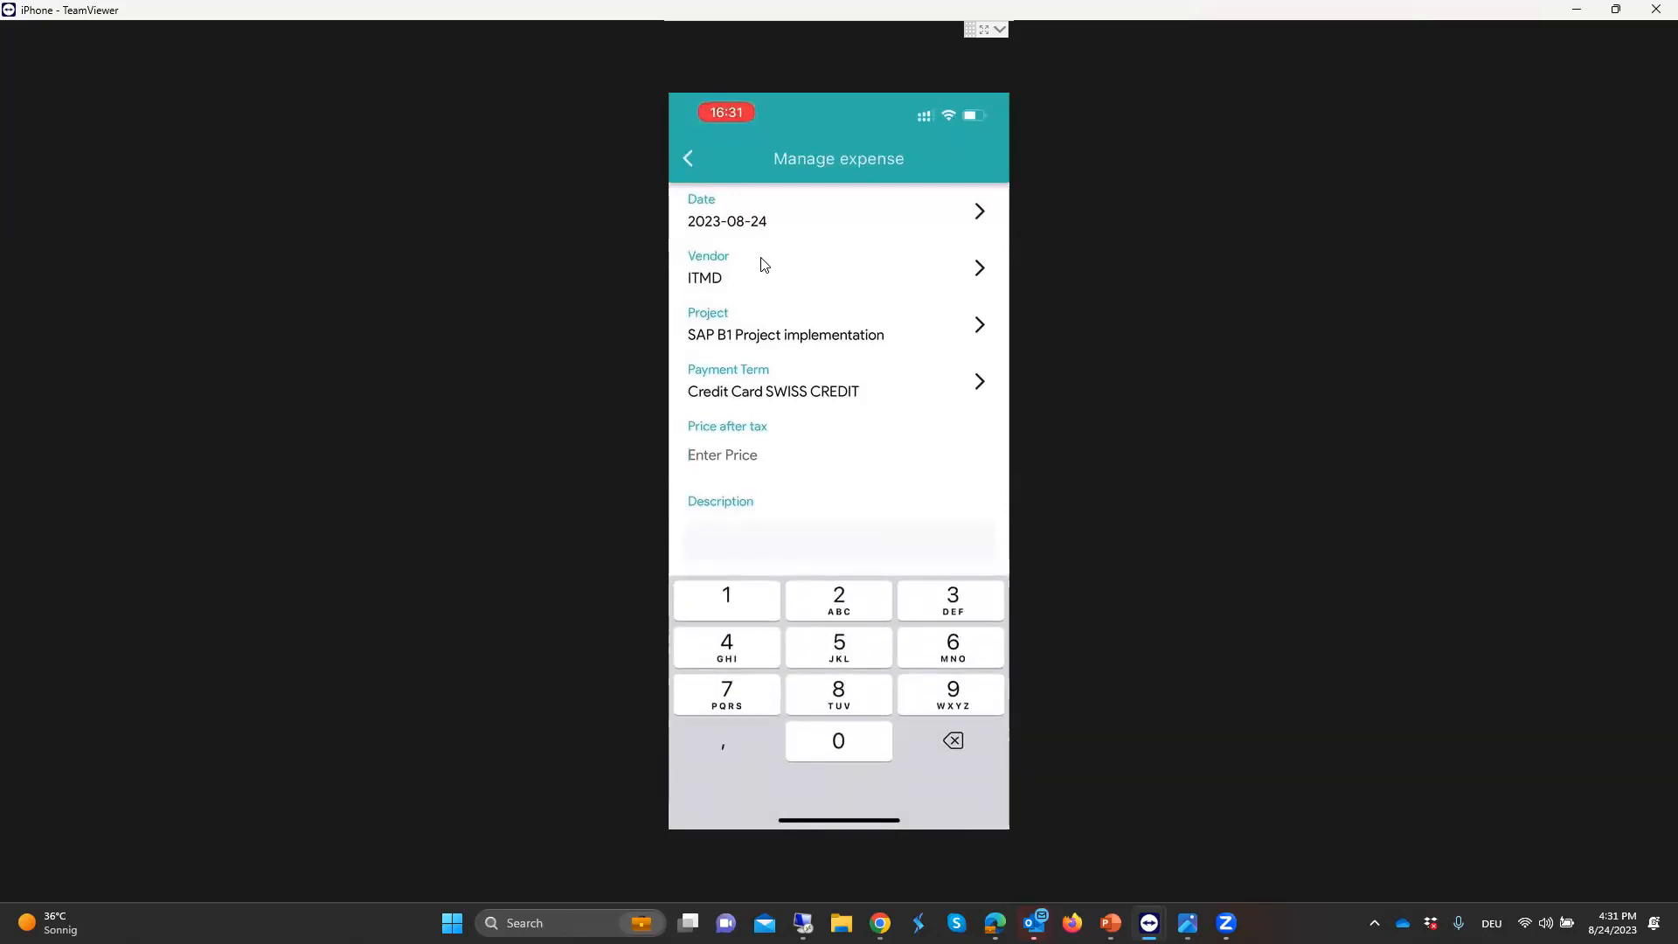
Set the expense's price after tax to 21 and its description to "gas"
{"action": "type", "text": "2121"}
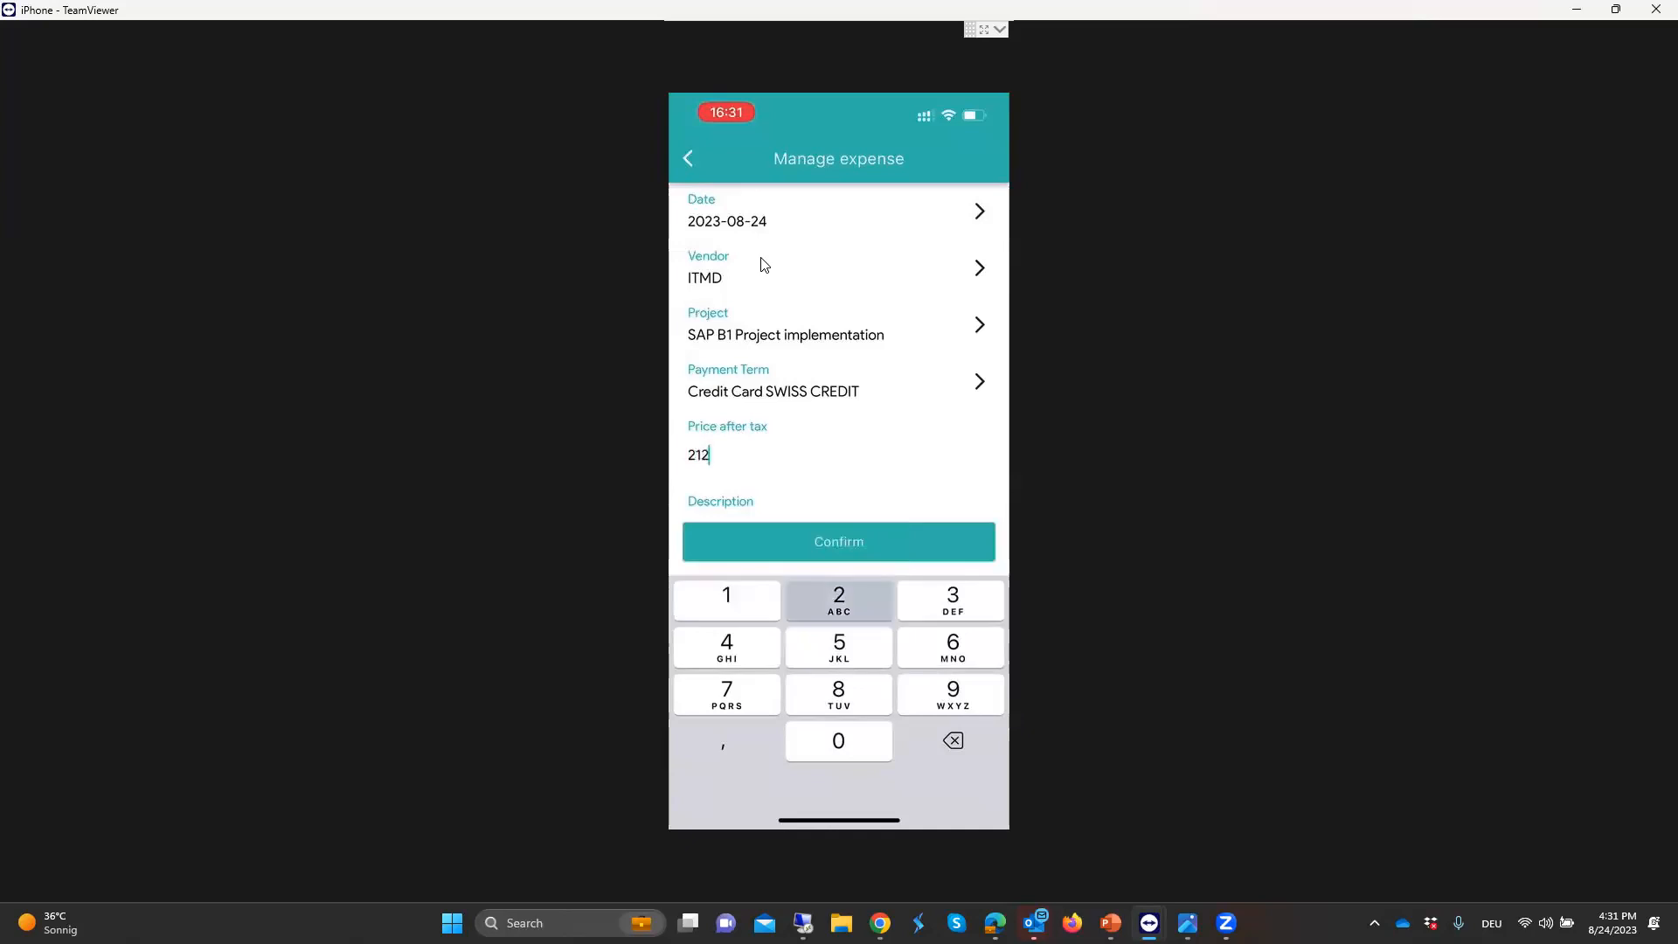
{"action": "key", "text": "BackSpace"}
{"action": "key", "text": "BackSpace"}
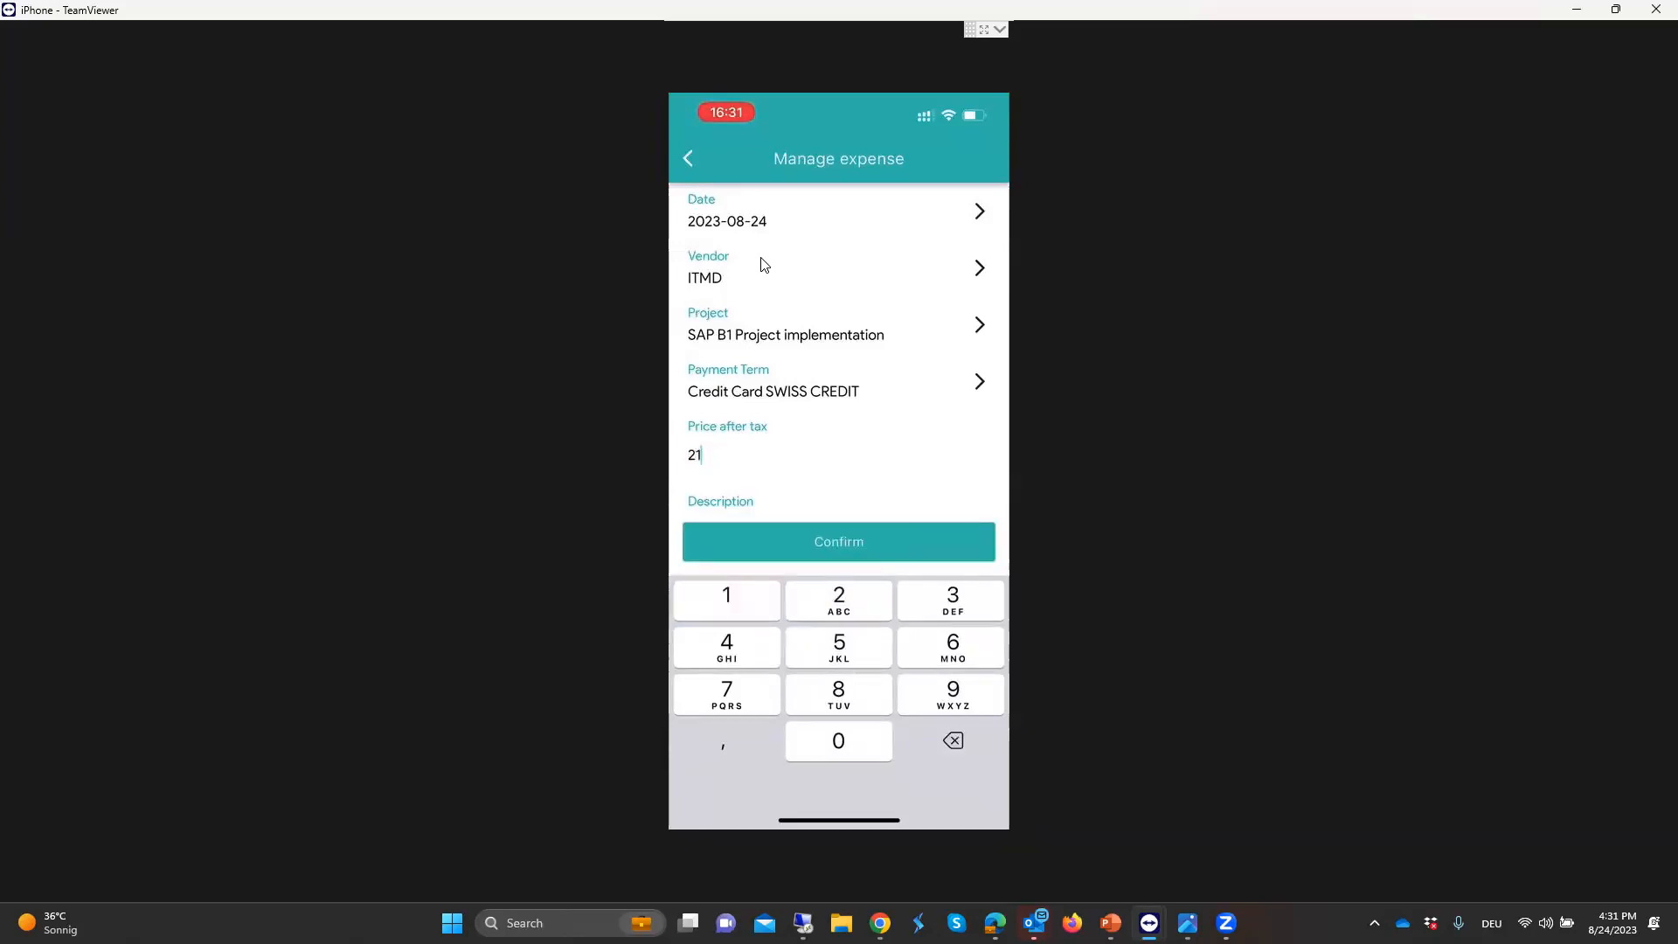
{"action": "scroll", "coordinate": [765, 265], "scroll_direction": "down", "scroll_amount": 2}
{"action": "key", "text": "Tab"}
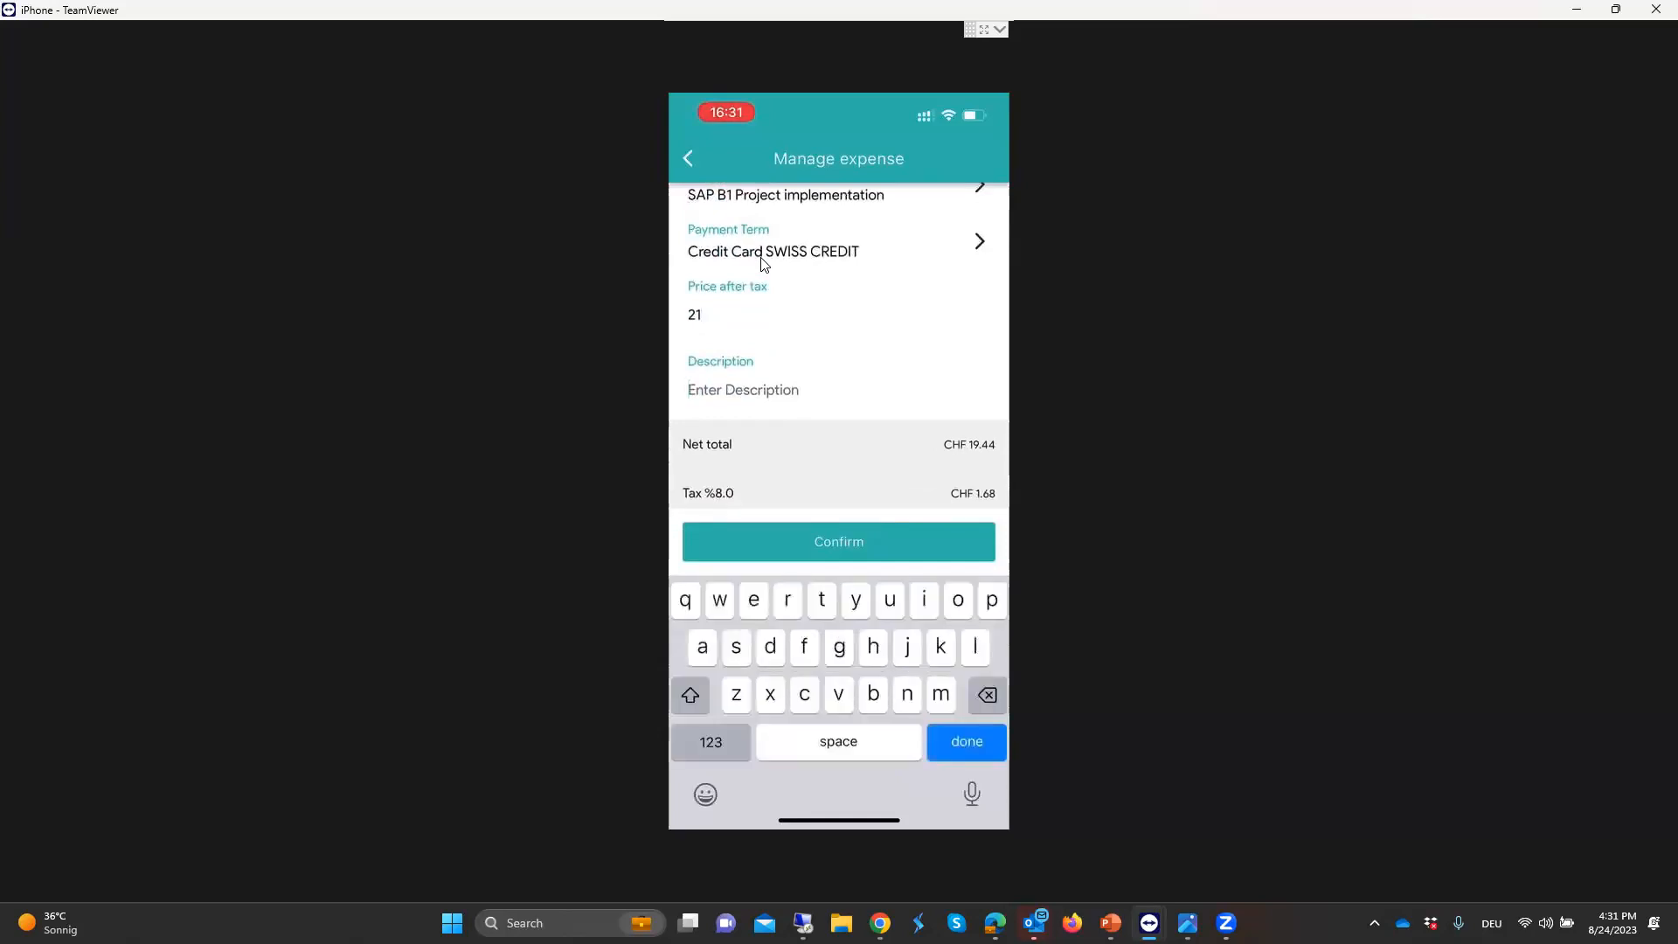
{"action": "type", "text": "gas"}
Upload an attachment to the gas expense and confirm the entry
{"action": "scroll", "coordinate": [765, 265], "scroll_direction": "down", "scroll_amount": 2}
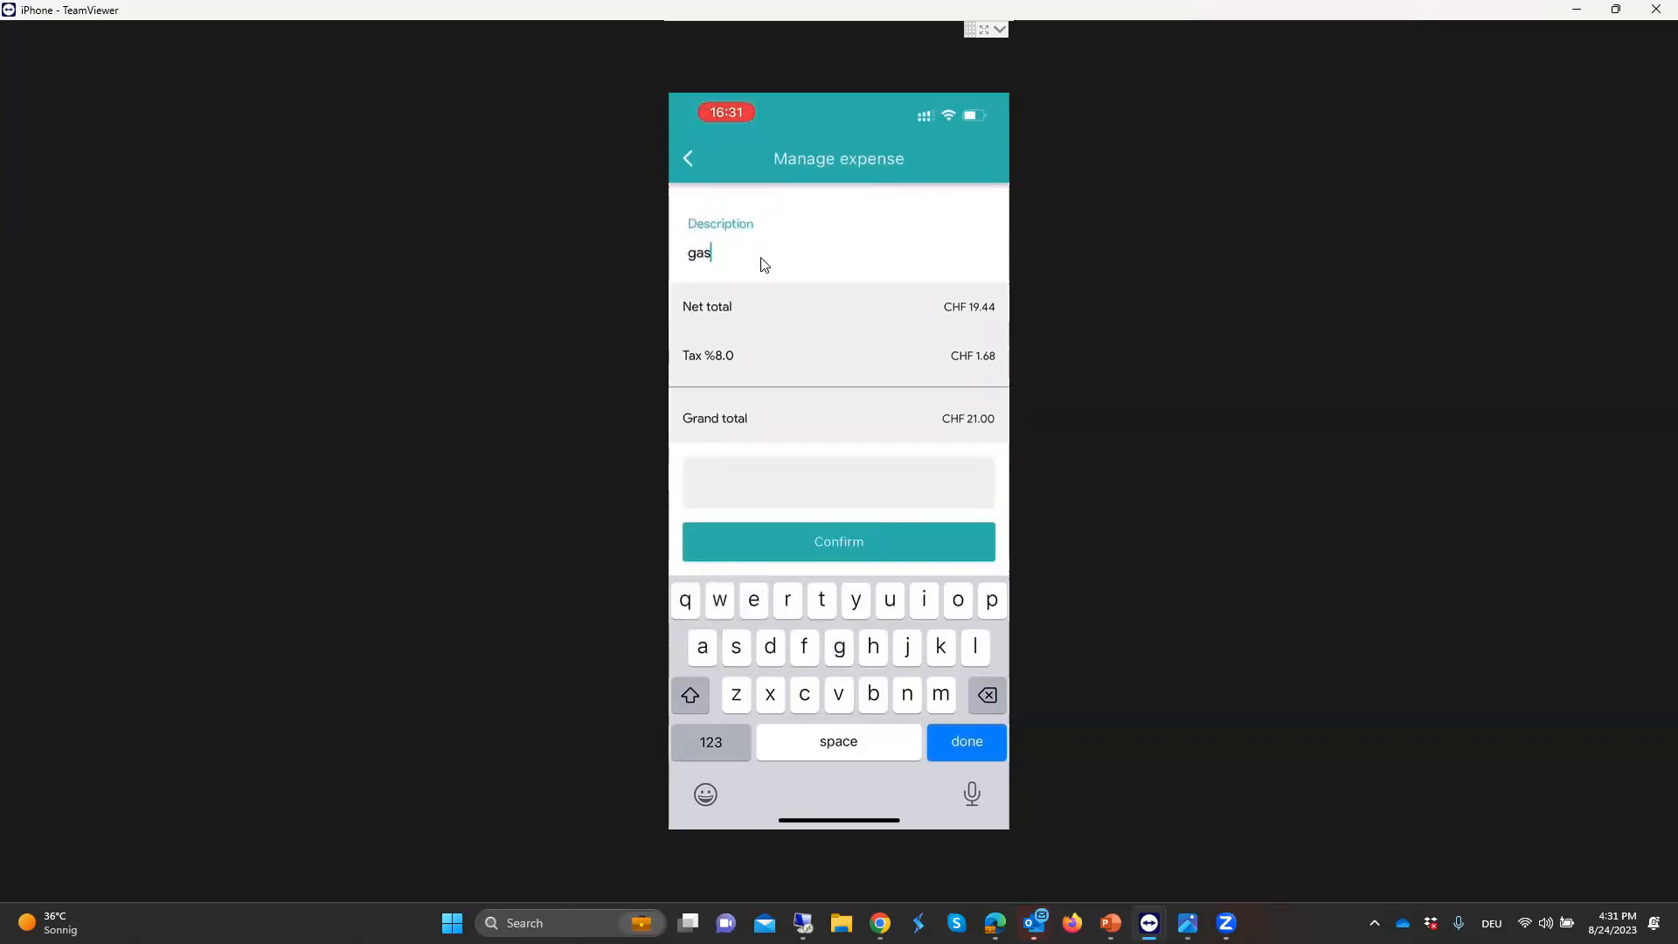
{"action": "scroll", "coordinate": [762, 263], "scroll_direction": "down", "scroll_amount": 1}
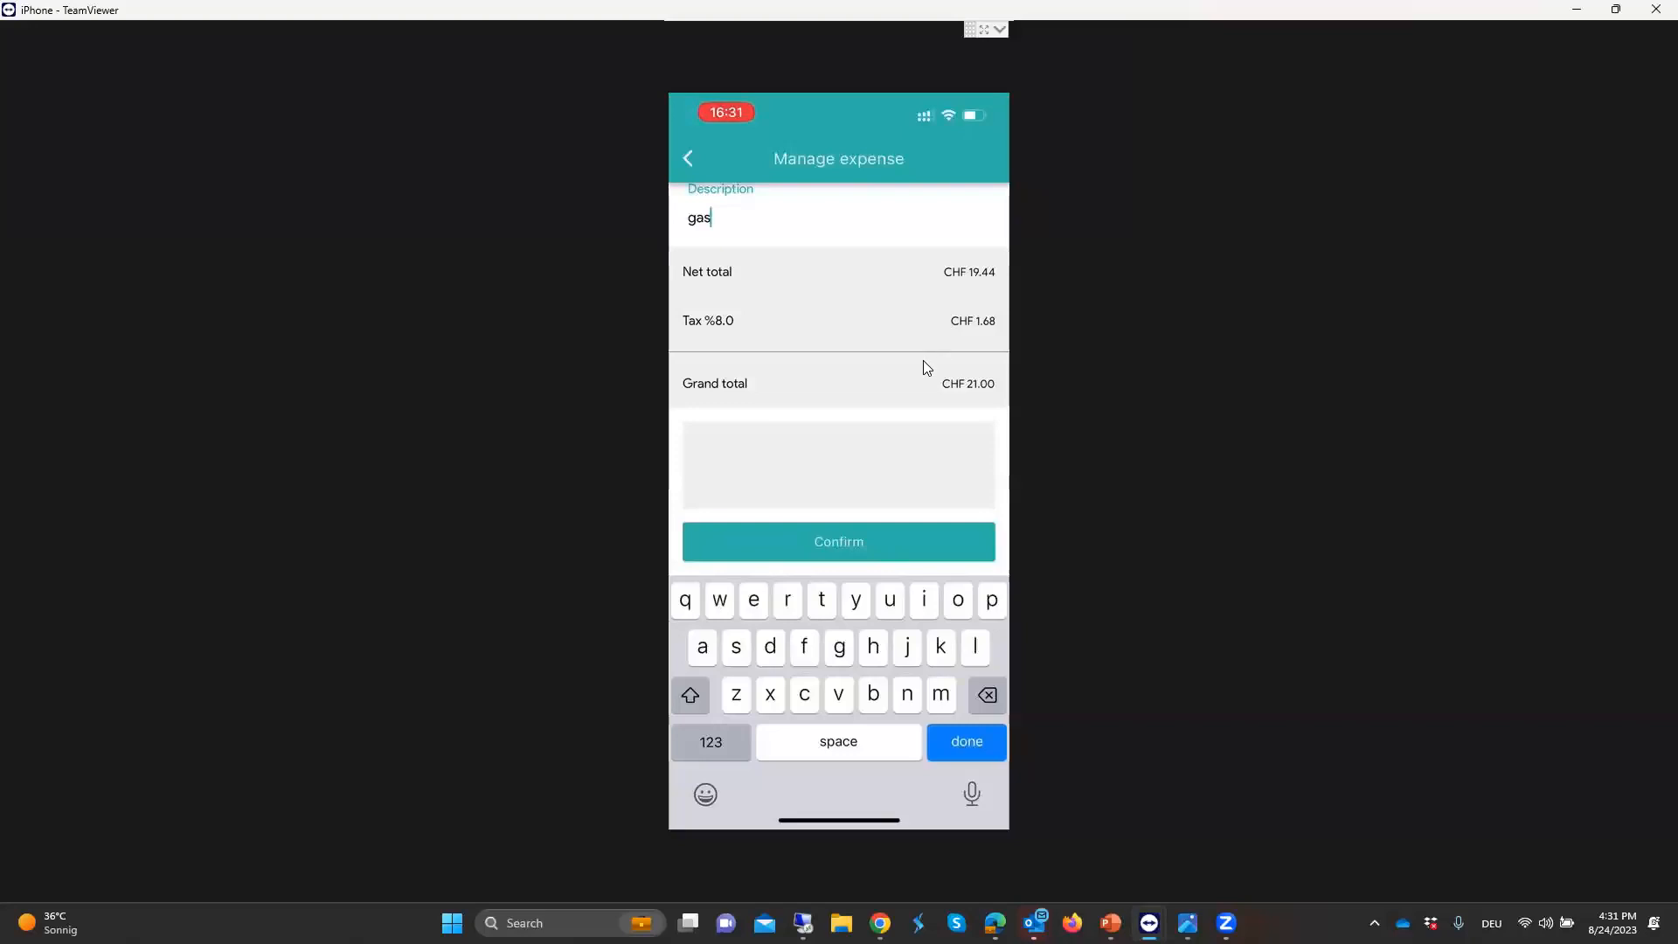
{"action": "scroll", "coordinate": [922, 360], "scroll_direction": "down", "scroll_amount": 3}
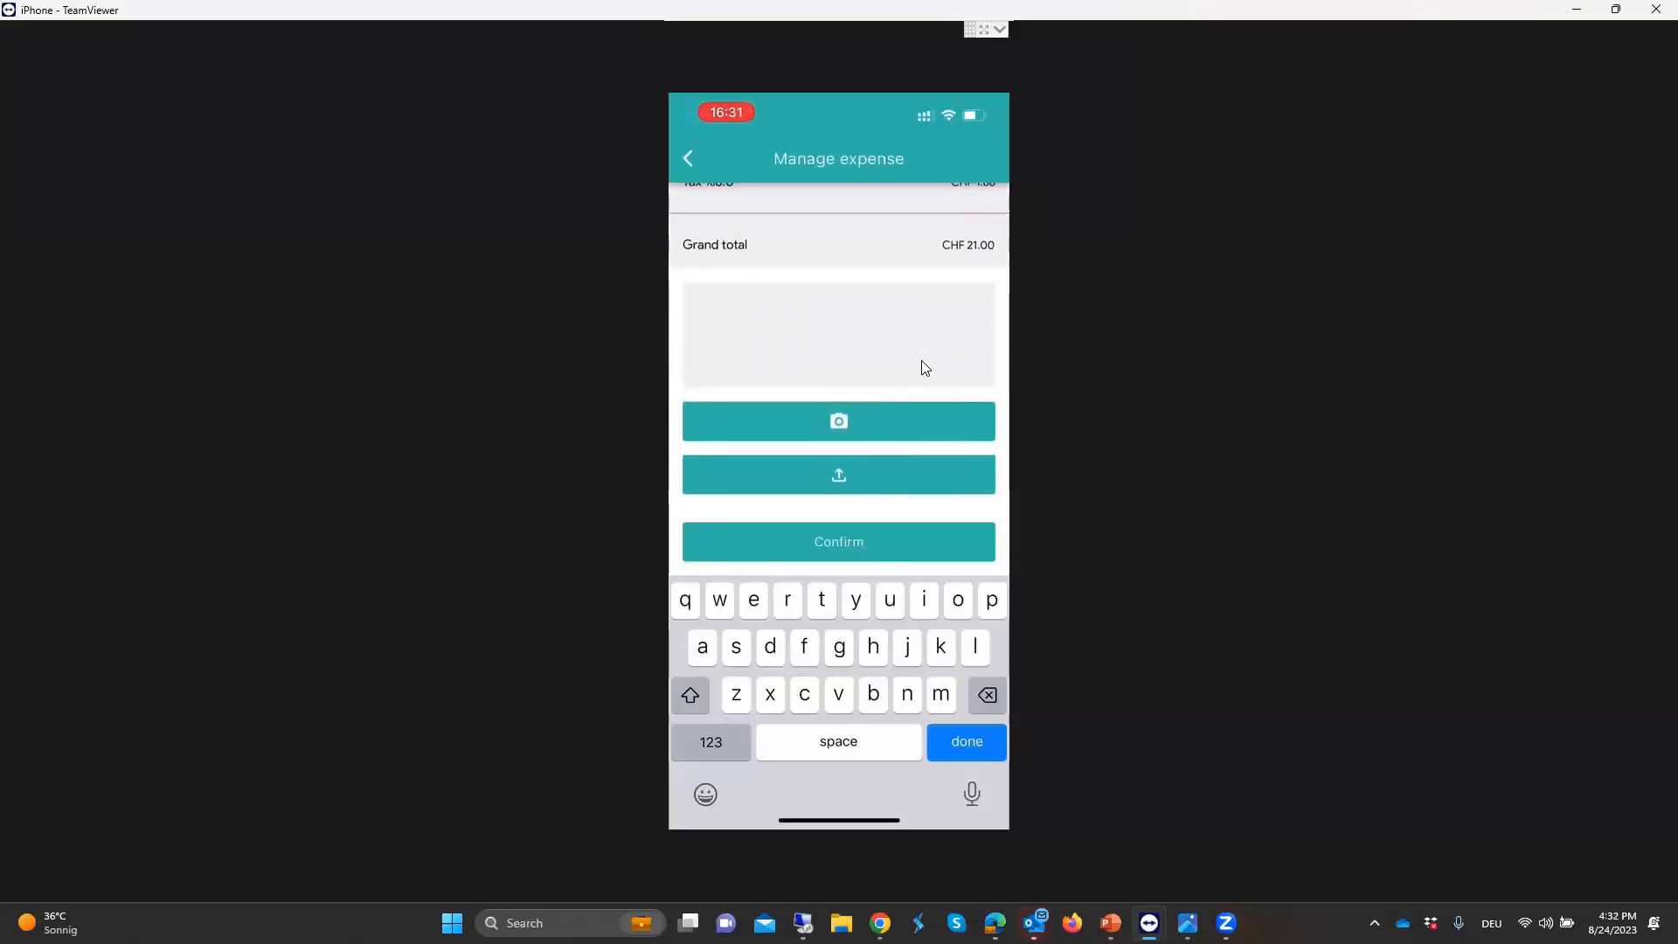
{"action": "left_click", "coordinate": [886, 476]}
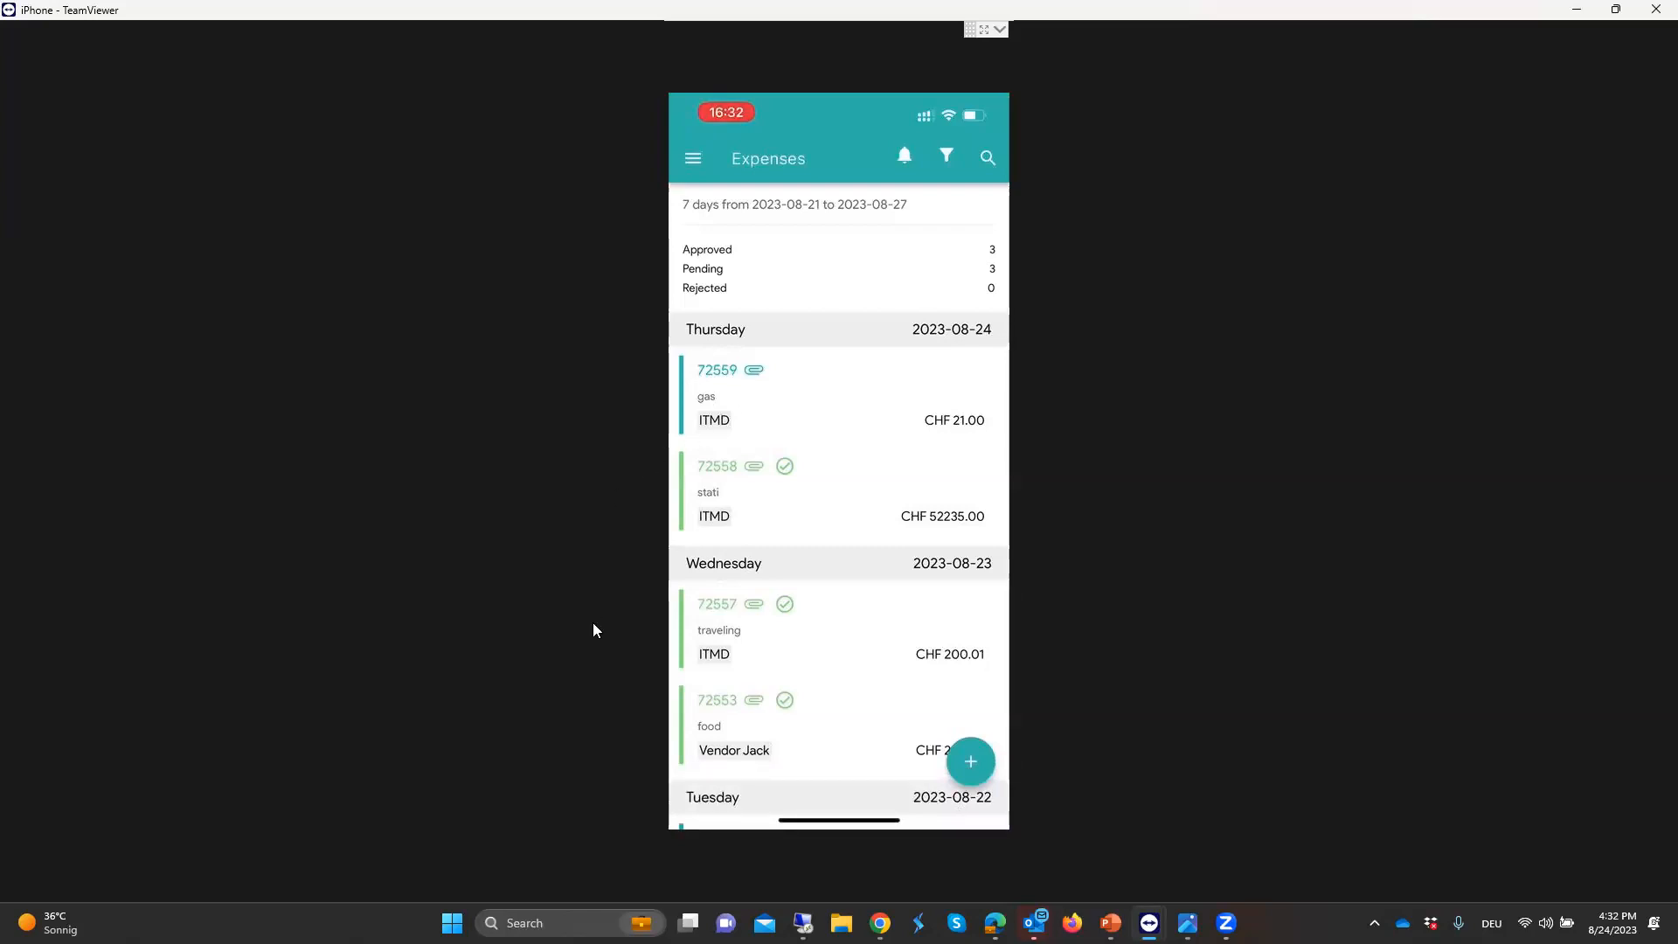
Switch to the web portal in Chrome and open the ITM Expense application
{"action": "mouse_move", "coordinate": [879, 921]}
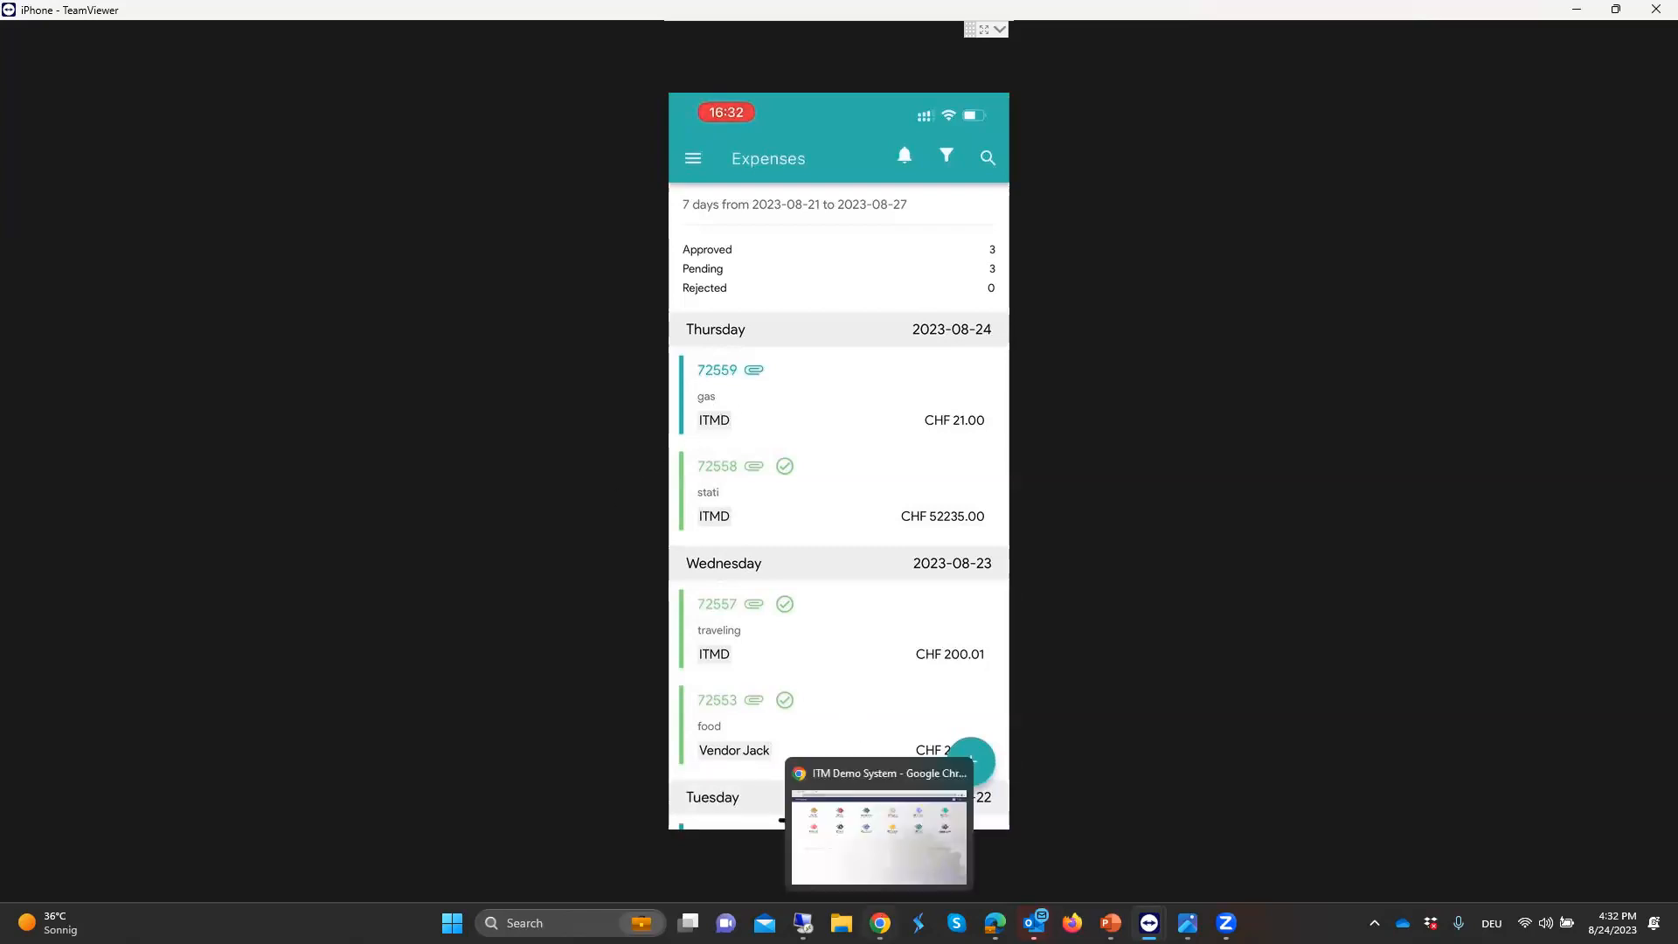
{"action": "left_click", "coordinate": [883, 855]}
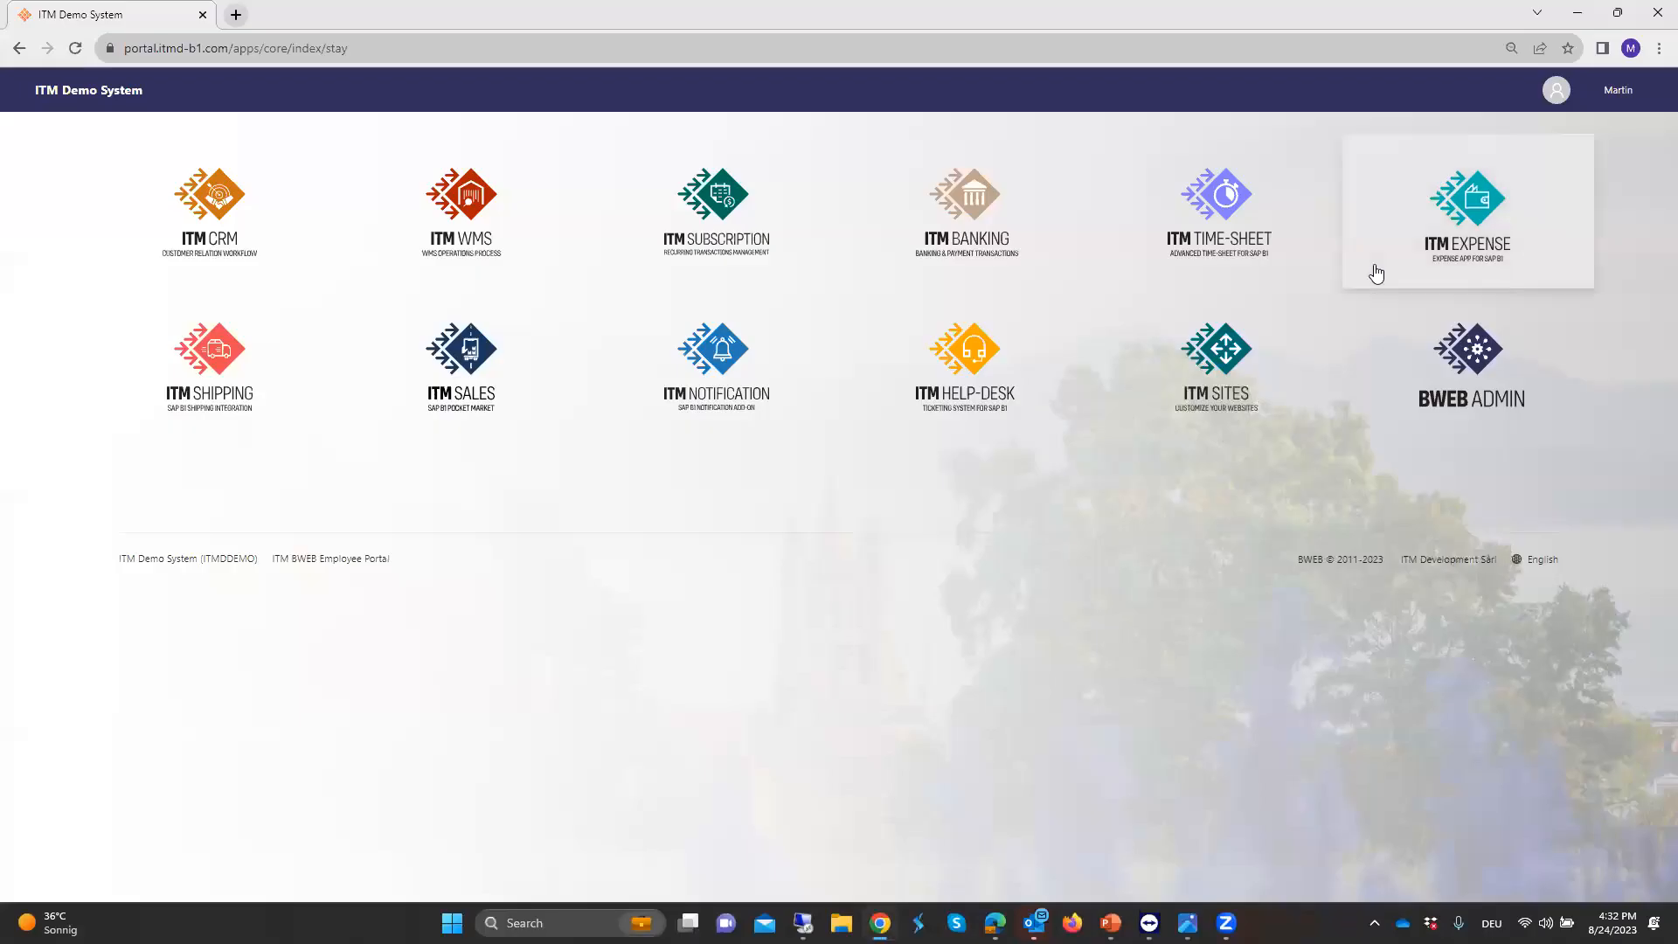
{"action": "left_click", "coordinate": [1460, 249]}
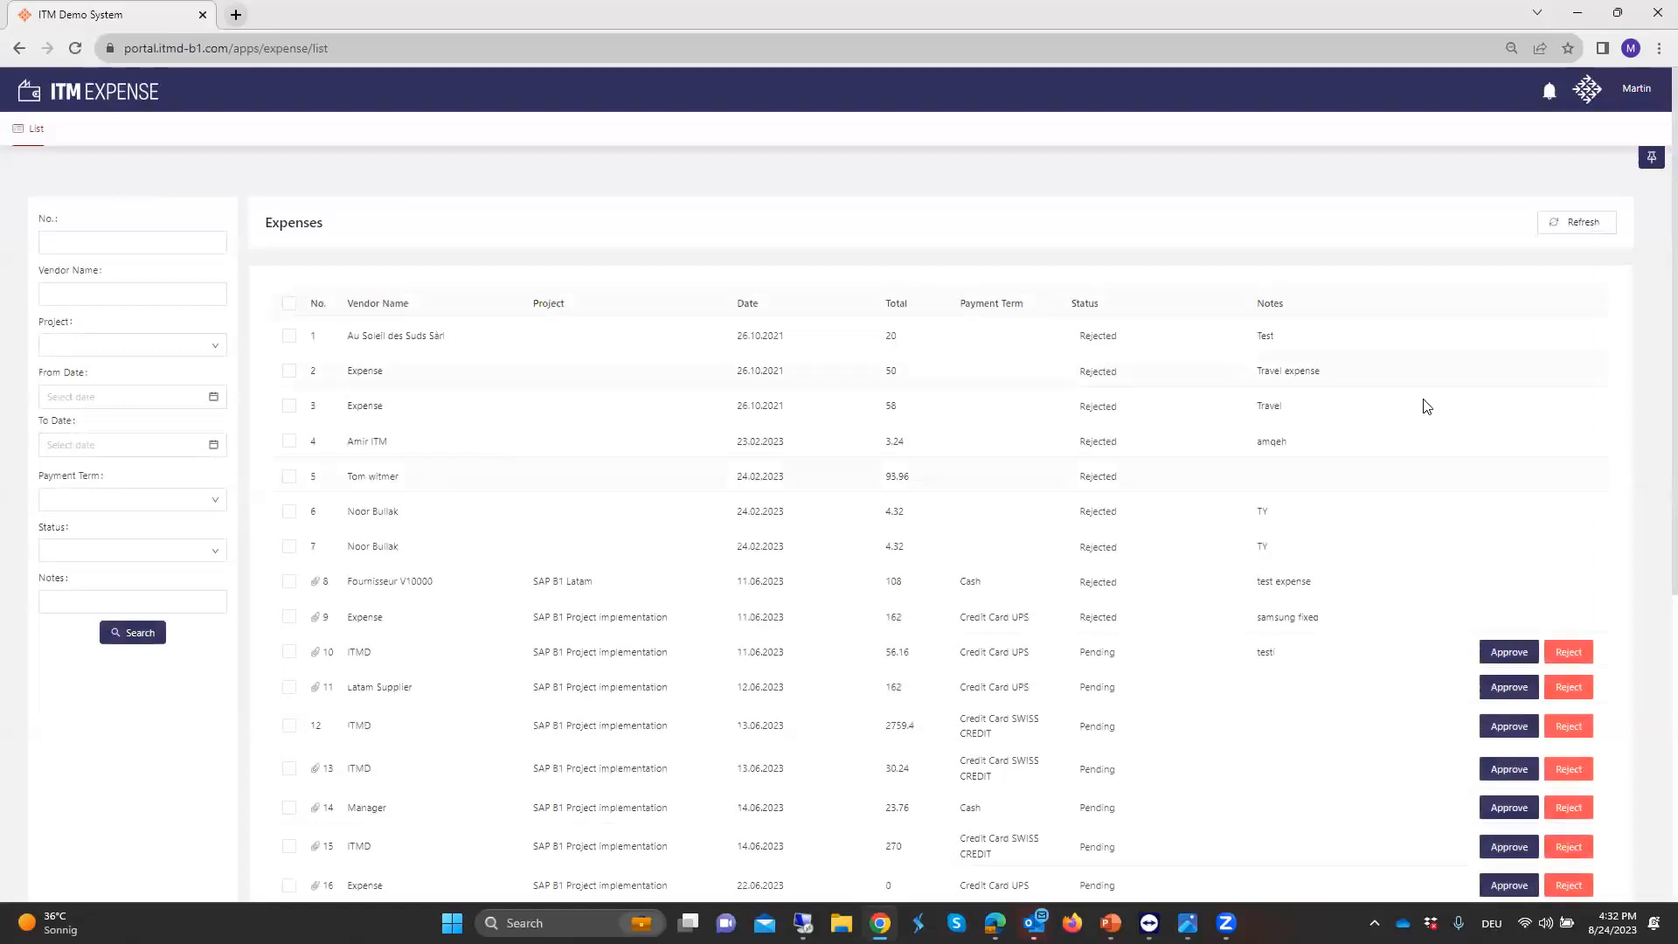
Filter the expenses from 24.08.23 onward and approve the pending ITMD "gas" expense
{"action": "left_click_drag", "start_coordinate": [1650, 279], "coordinate": [1650, 220]}
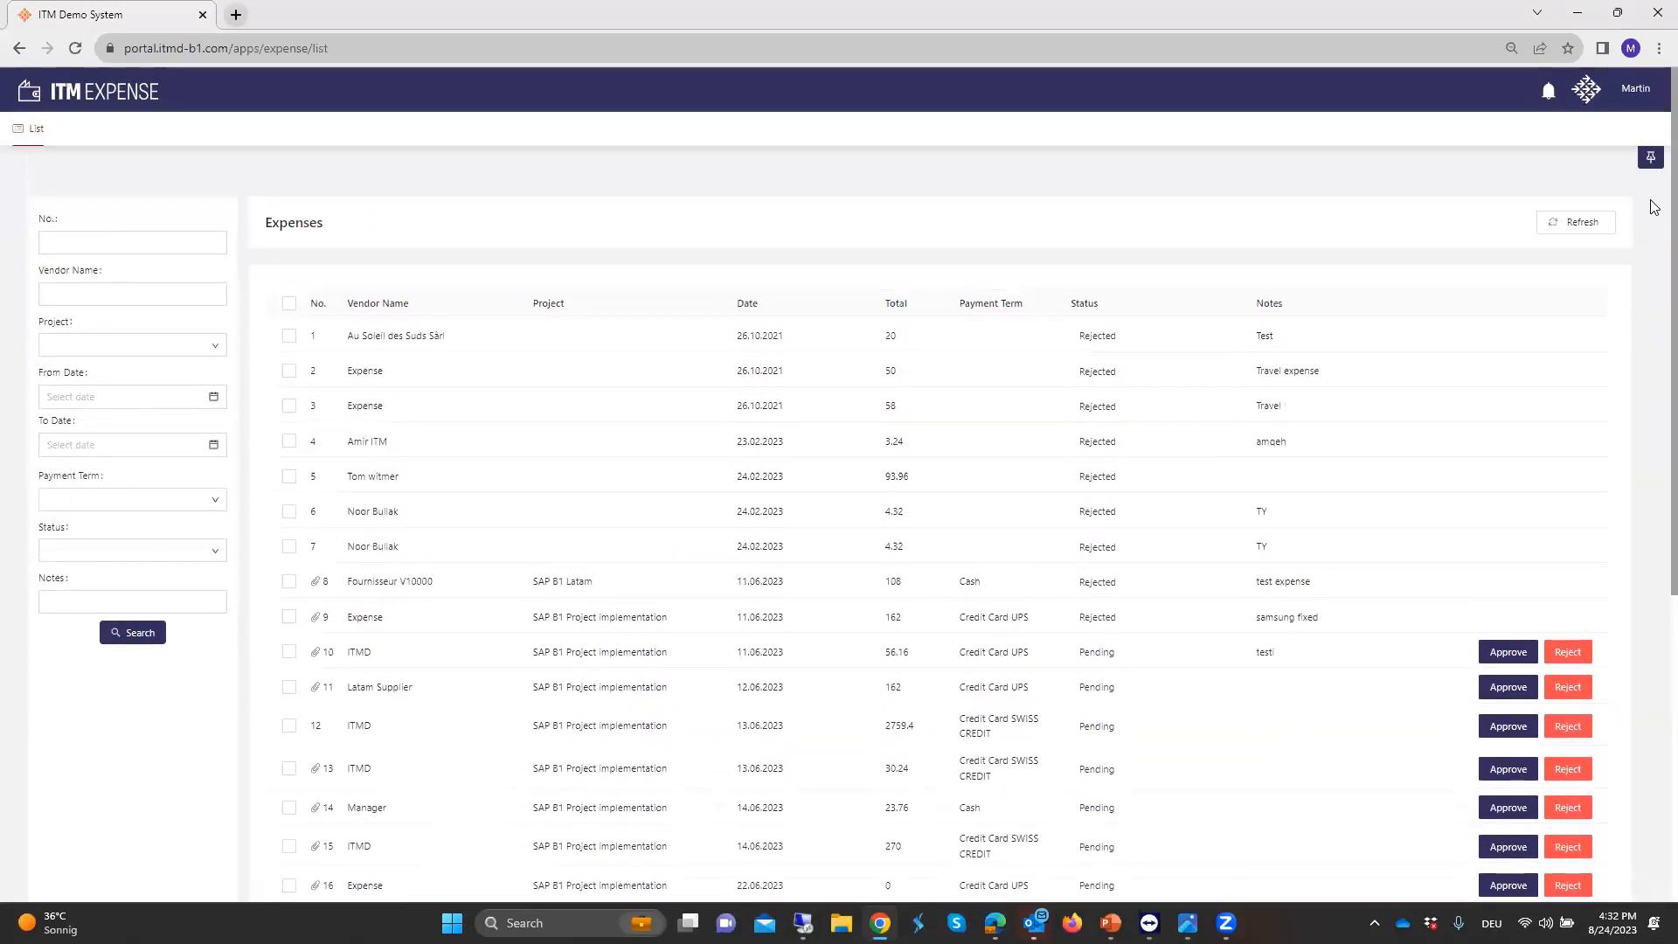
{"action": "left_click", "coordinate": [119, 398]}
{"action": "left_click", "coordinate": [160, 542]}
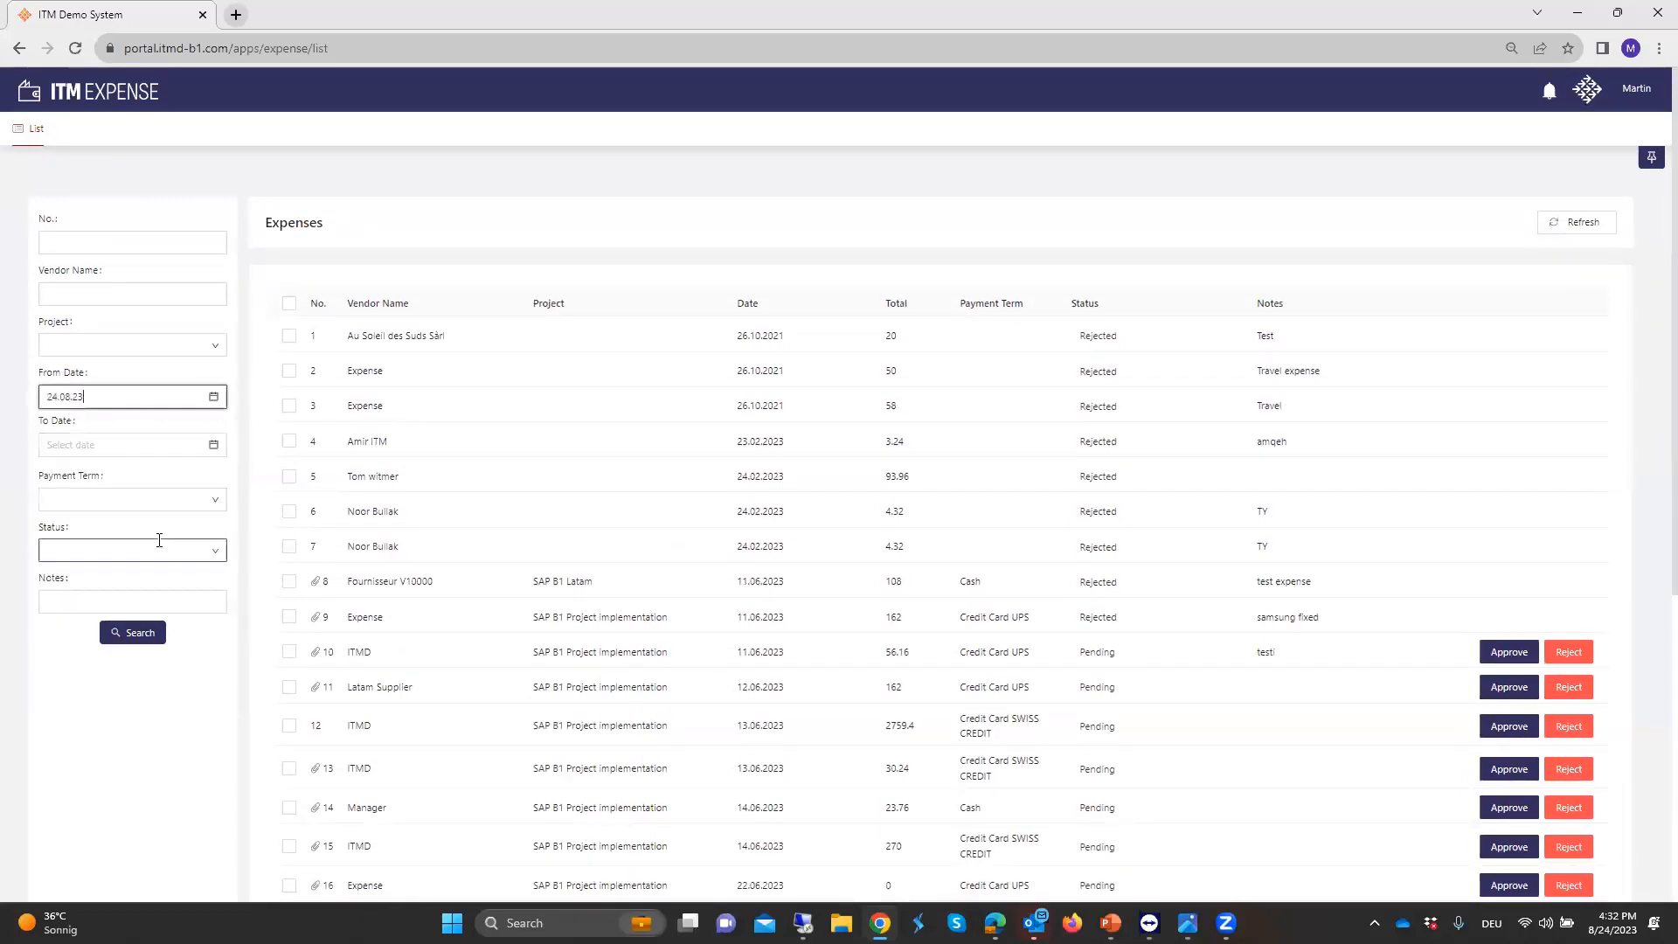
{"action": "left_click", "coordinate": [131, 635]}
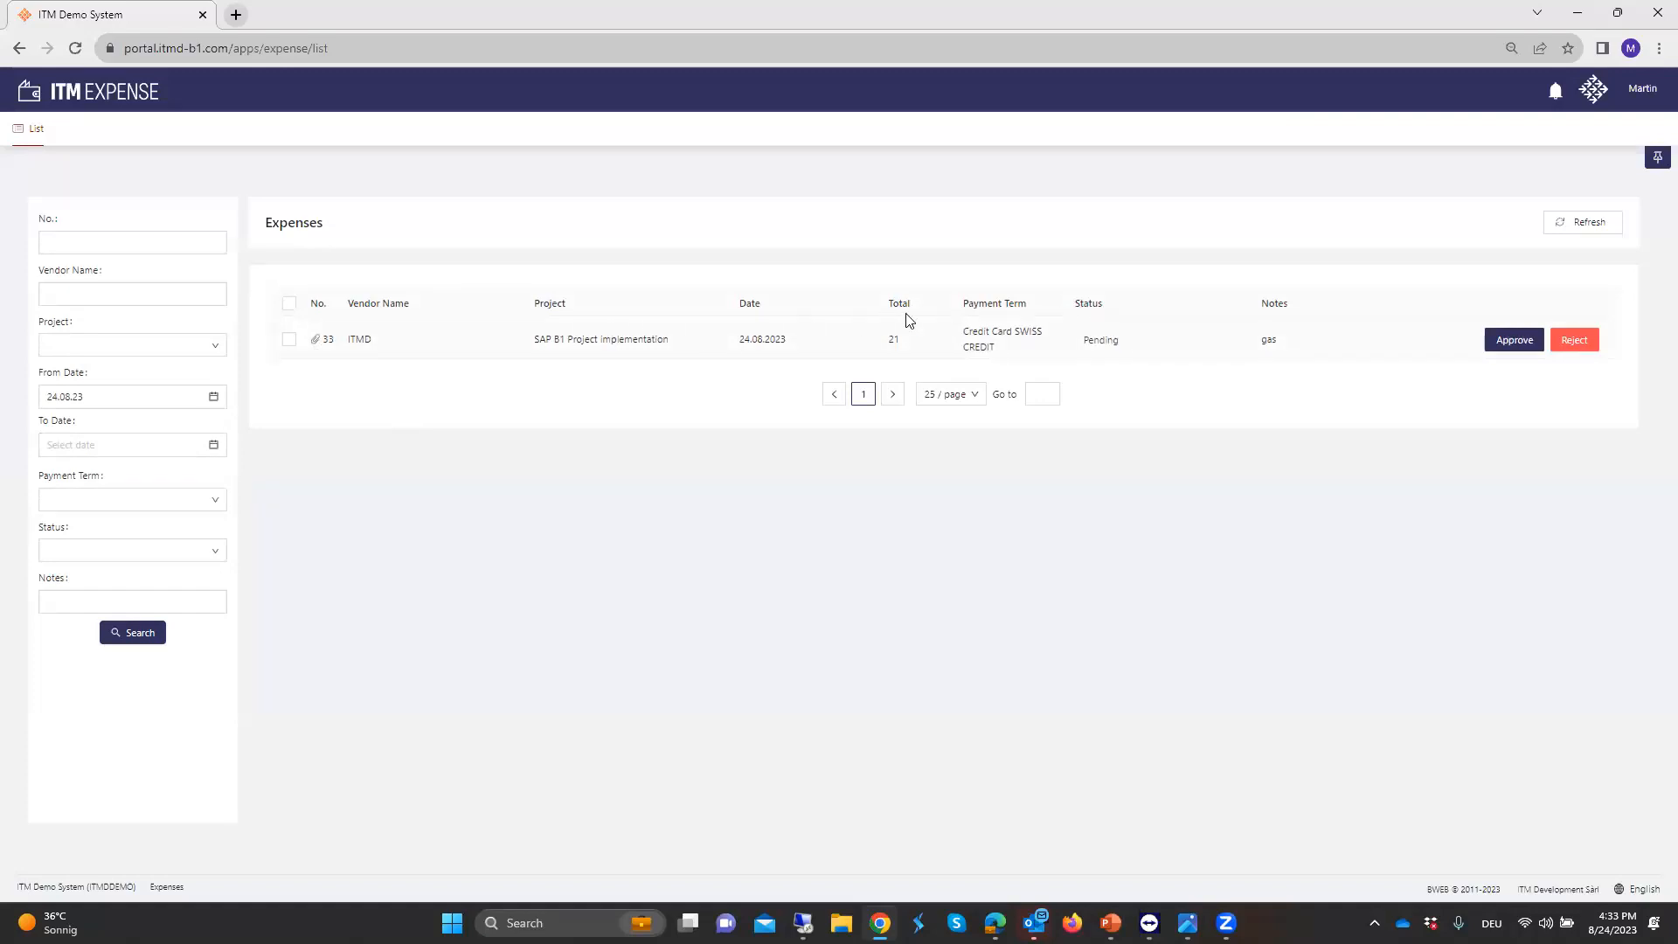
{"action": "left_click", "coordinate": [1515, 342]}
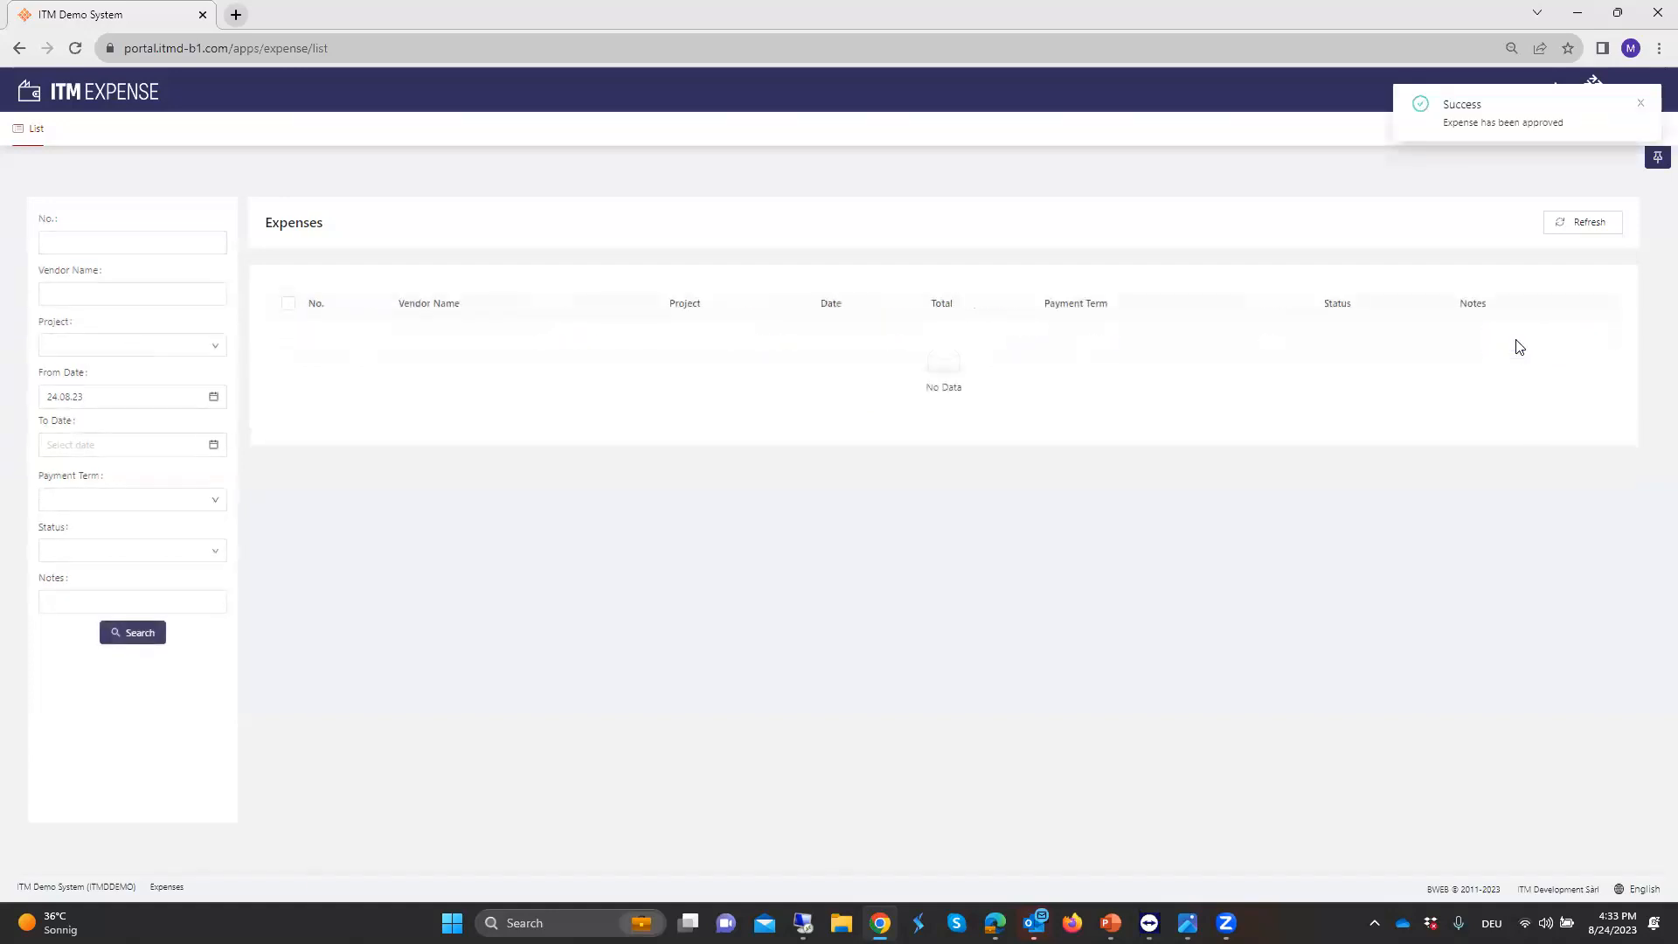
Switch to SAP Business One in the remote desktop session and open the most recent A/P invoice
{"action": "left_click", "coordinate": [804, 923]}
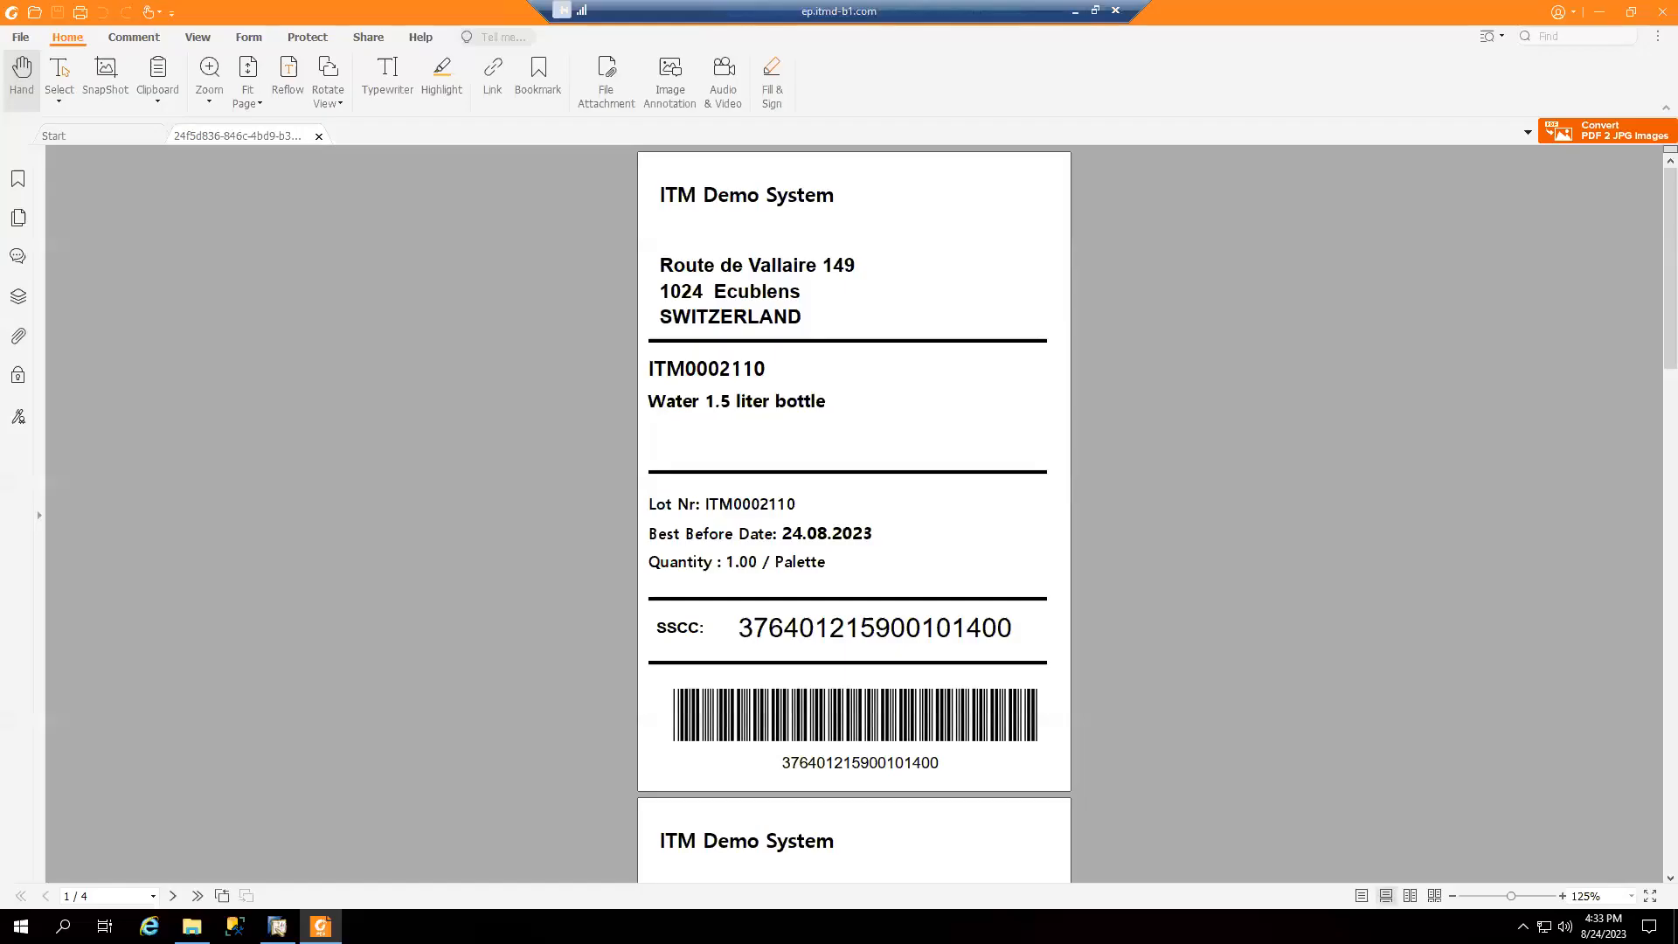
{"action": "left_click", "coordinate": [336, 874]}
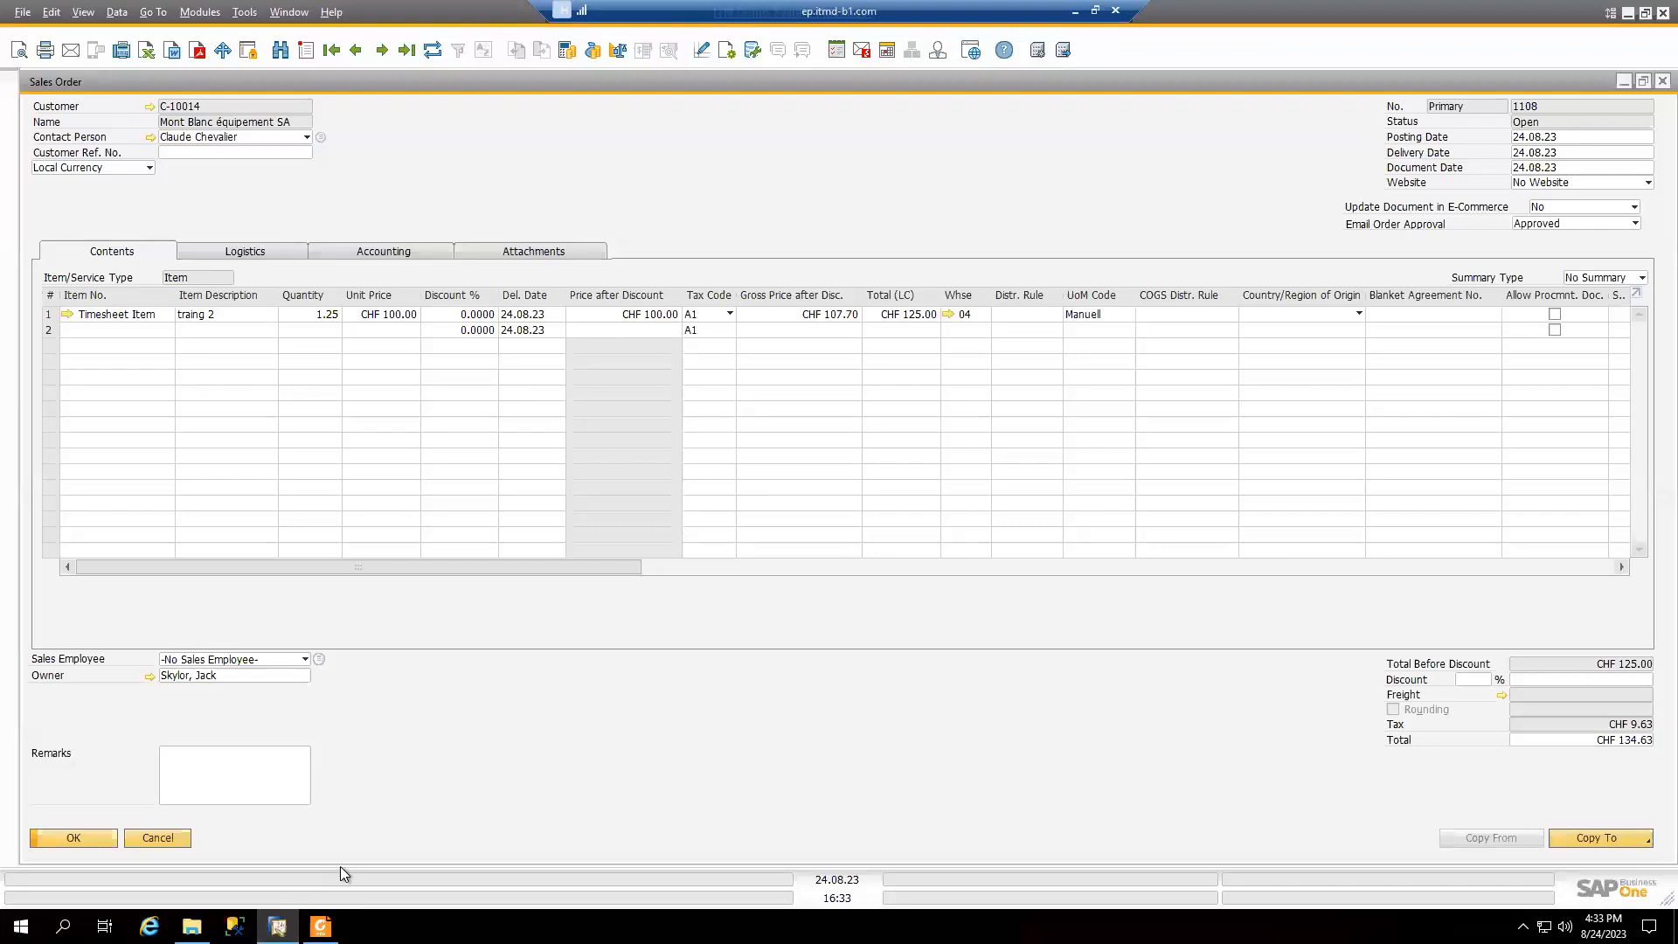
{"action": "left_click", "coordinate": [1644, 82]}
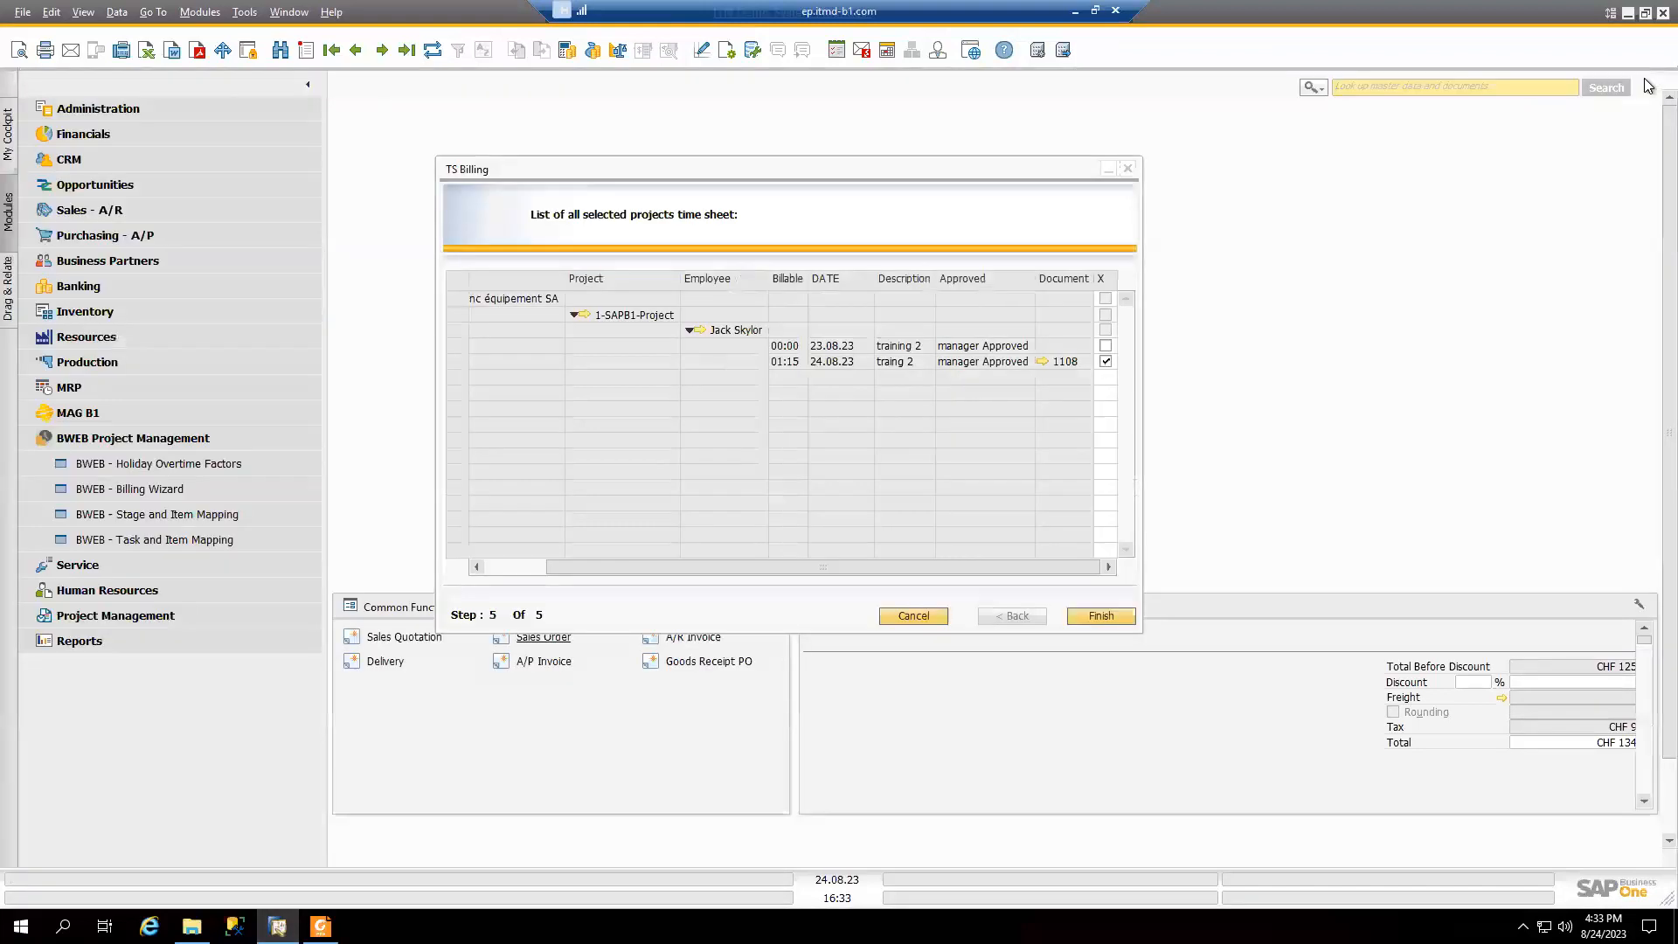
{"action": "left_click", "coordinate": [535, 662]}
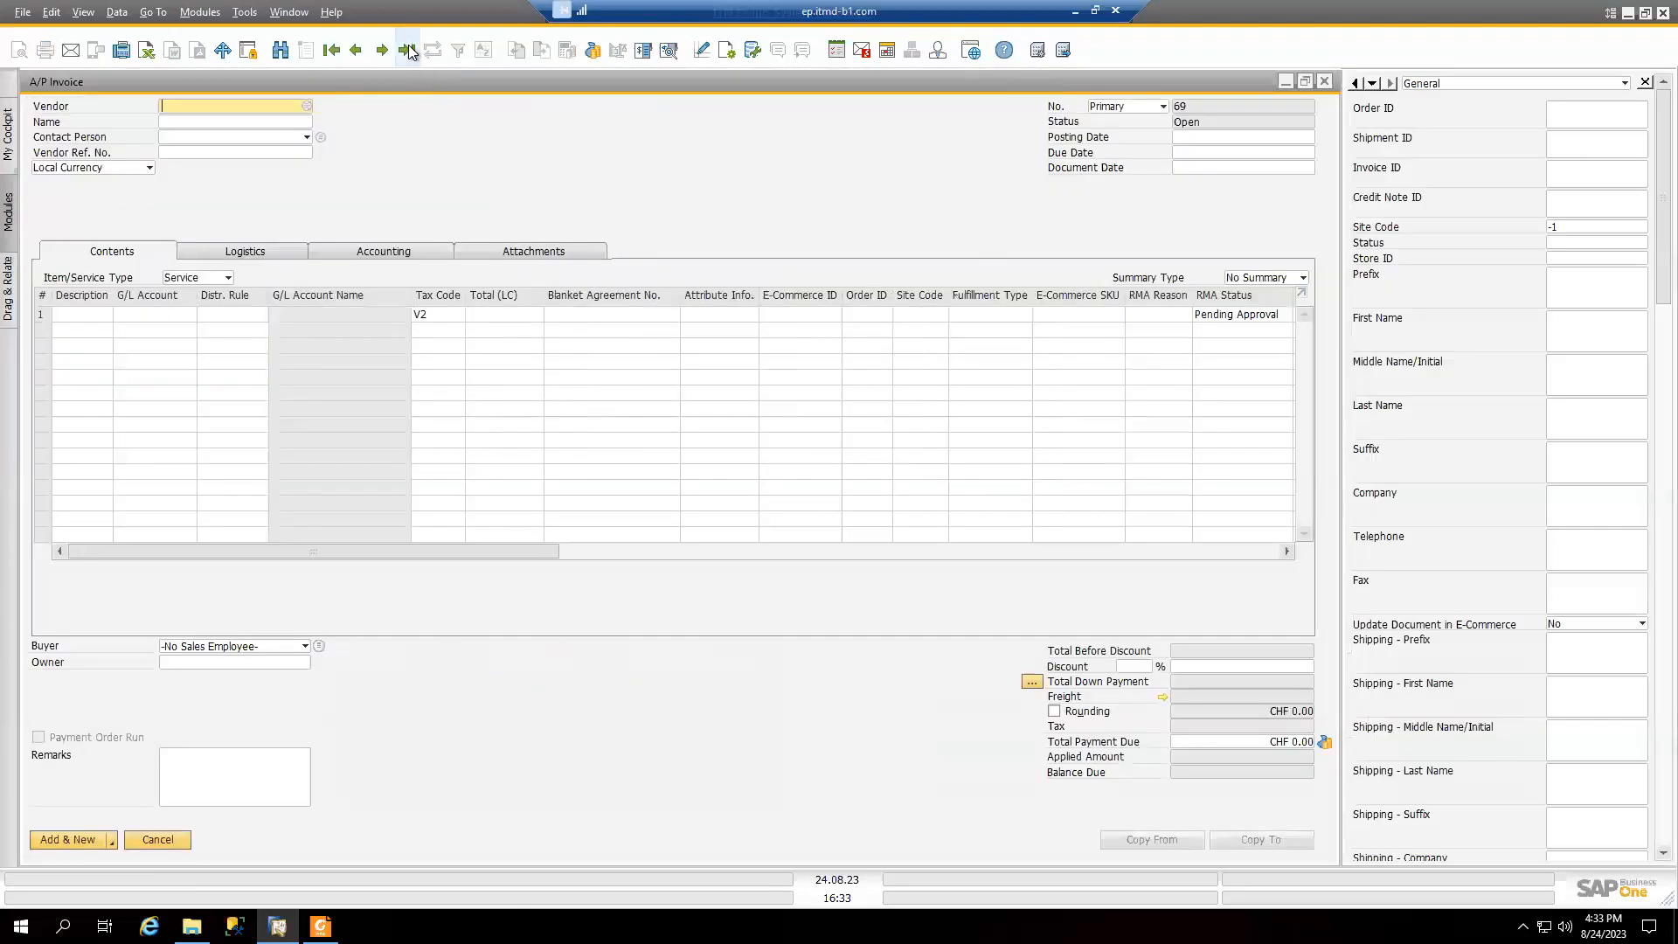
{"action": "left_click", "coordinate": [408, 50]}
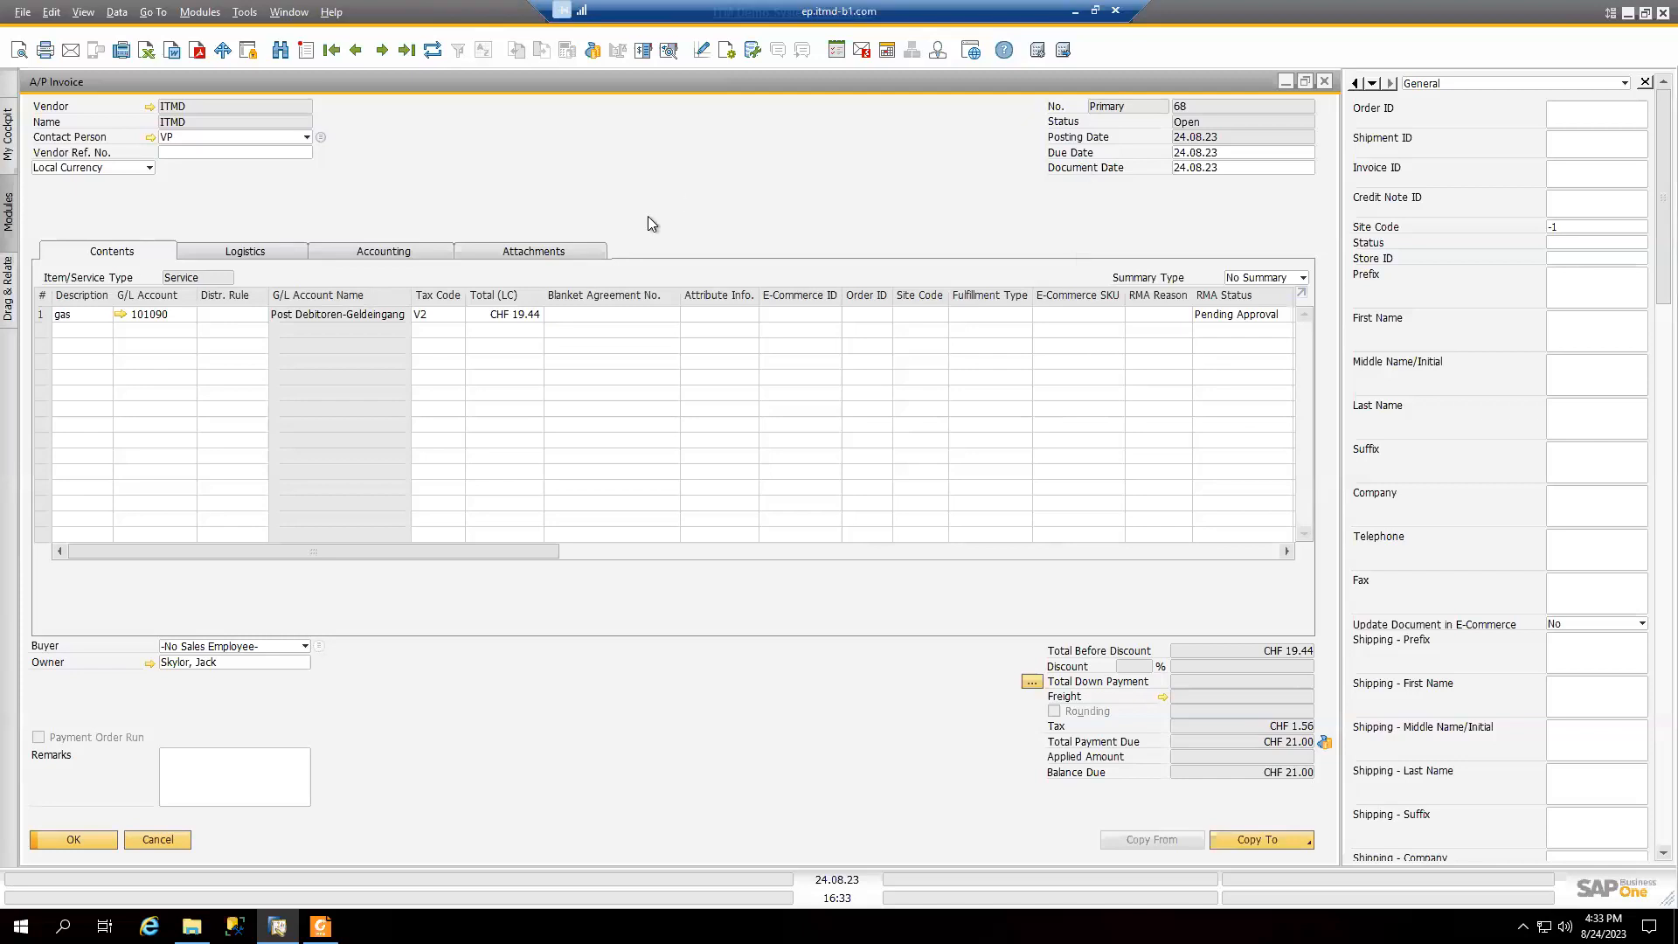
Set the A/P invoice attachment's type to Invoice and bring the Expense Payment term user-defined field into view
{"action": "left_click", "coordinate": [566, 253]}
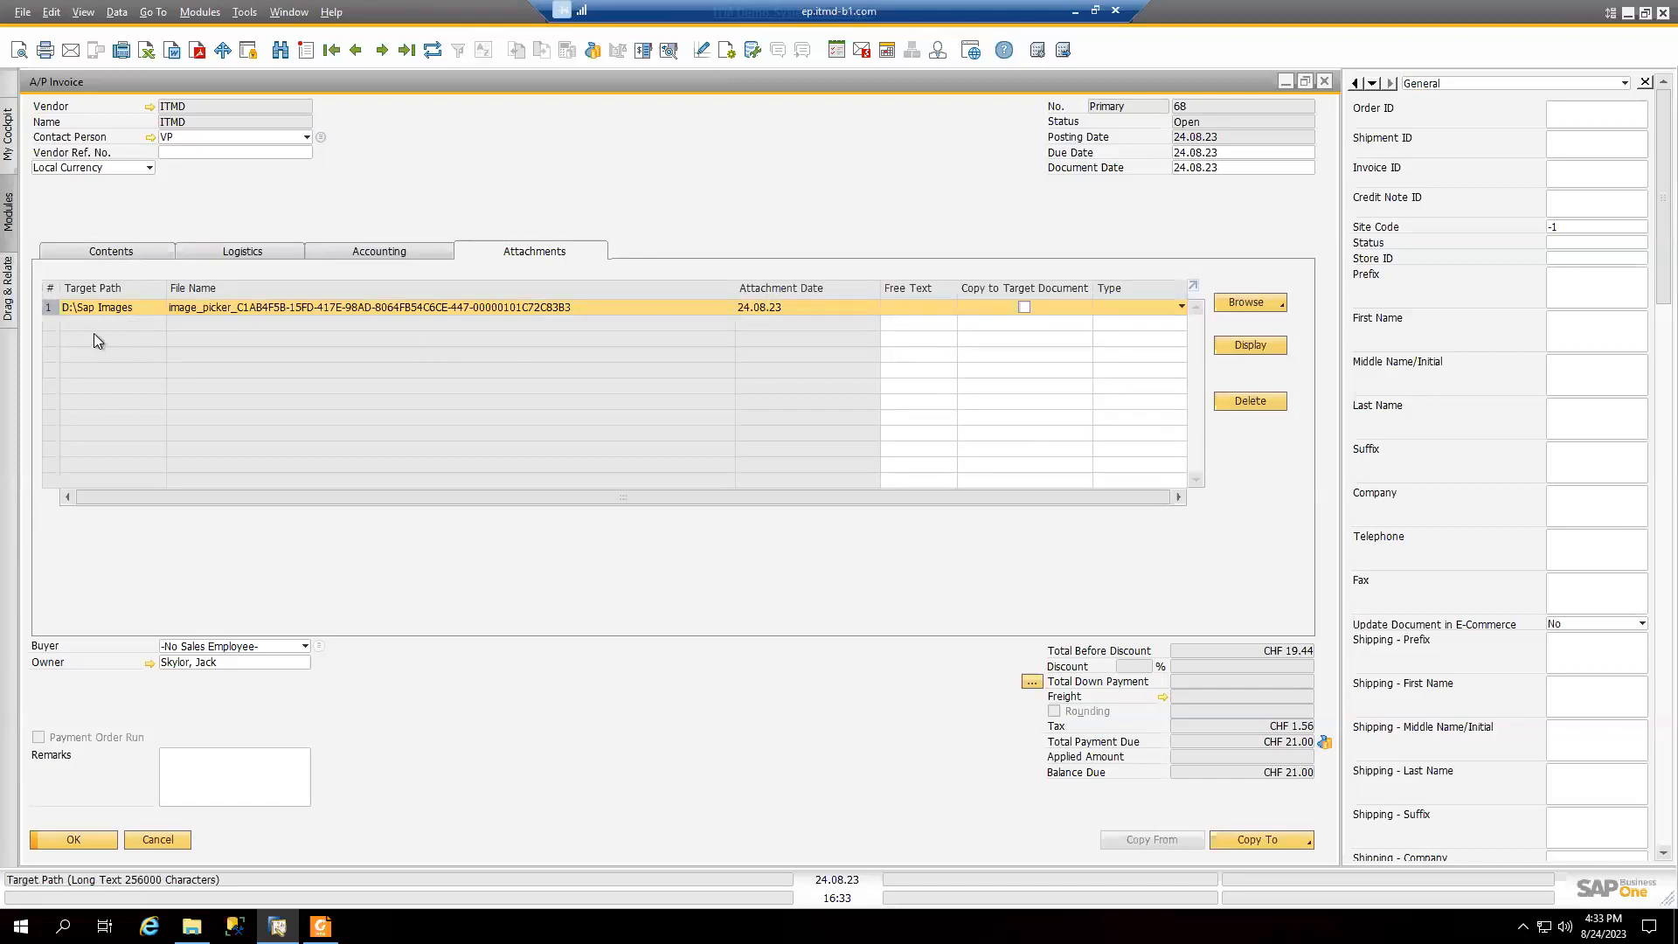
{"action": "left_click", "coordinate": [1135, 312]}
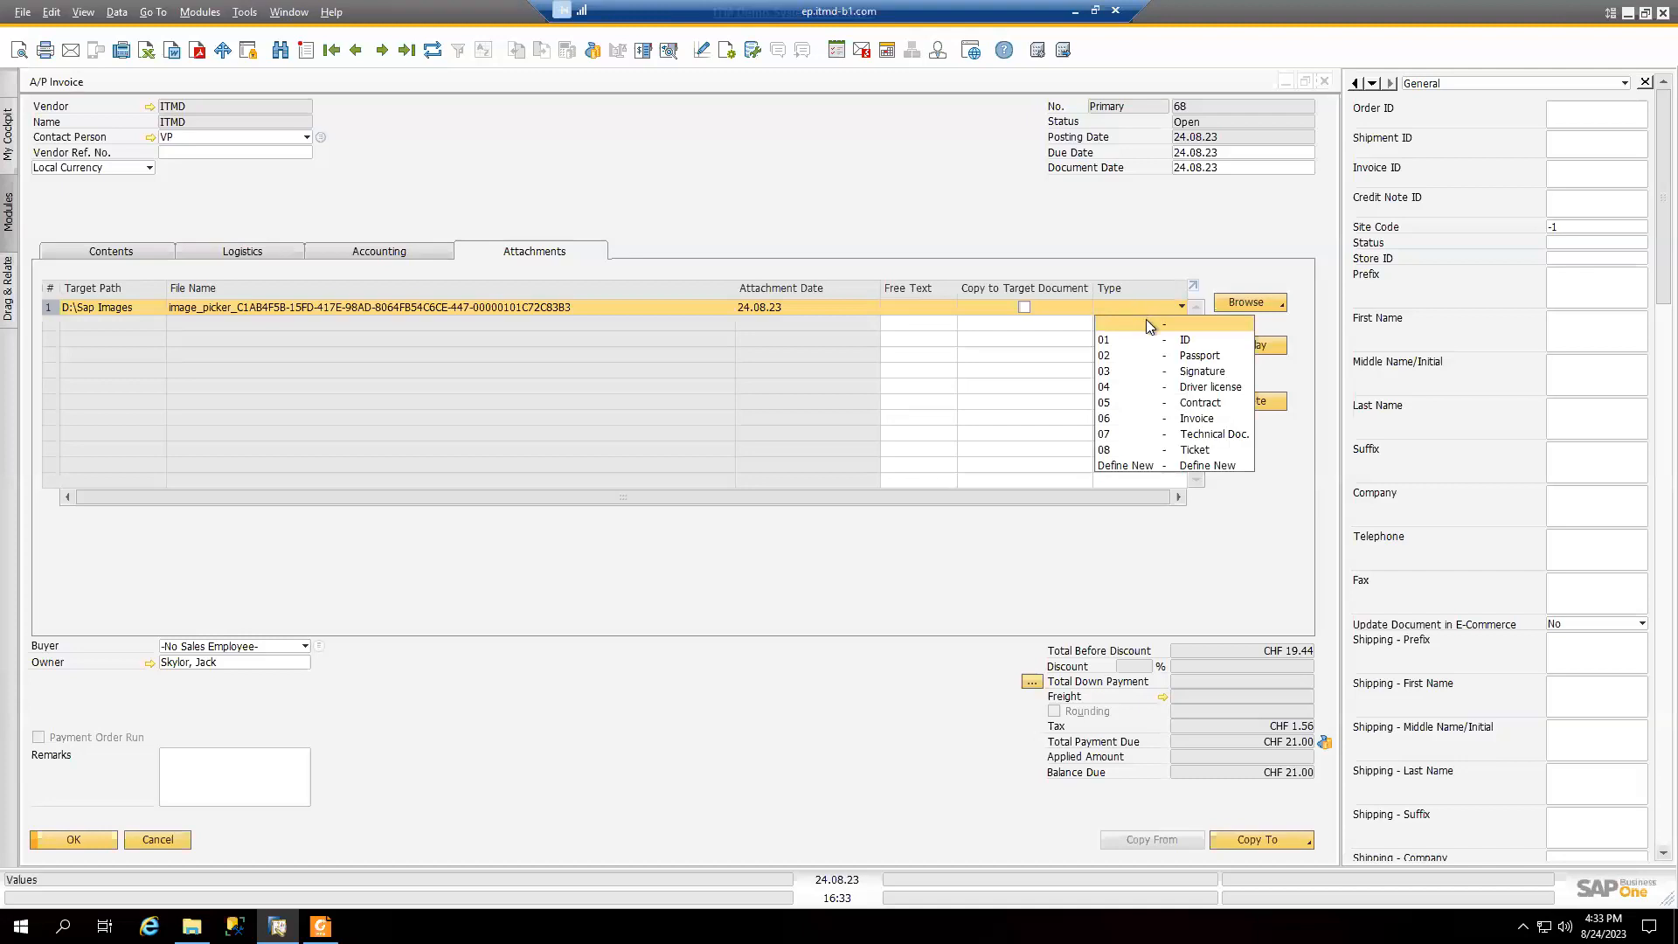
{"action": "left_click", "coordinate": [1181, 418]}
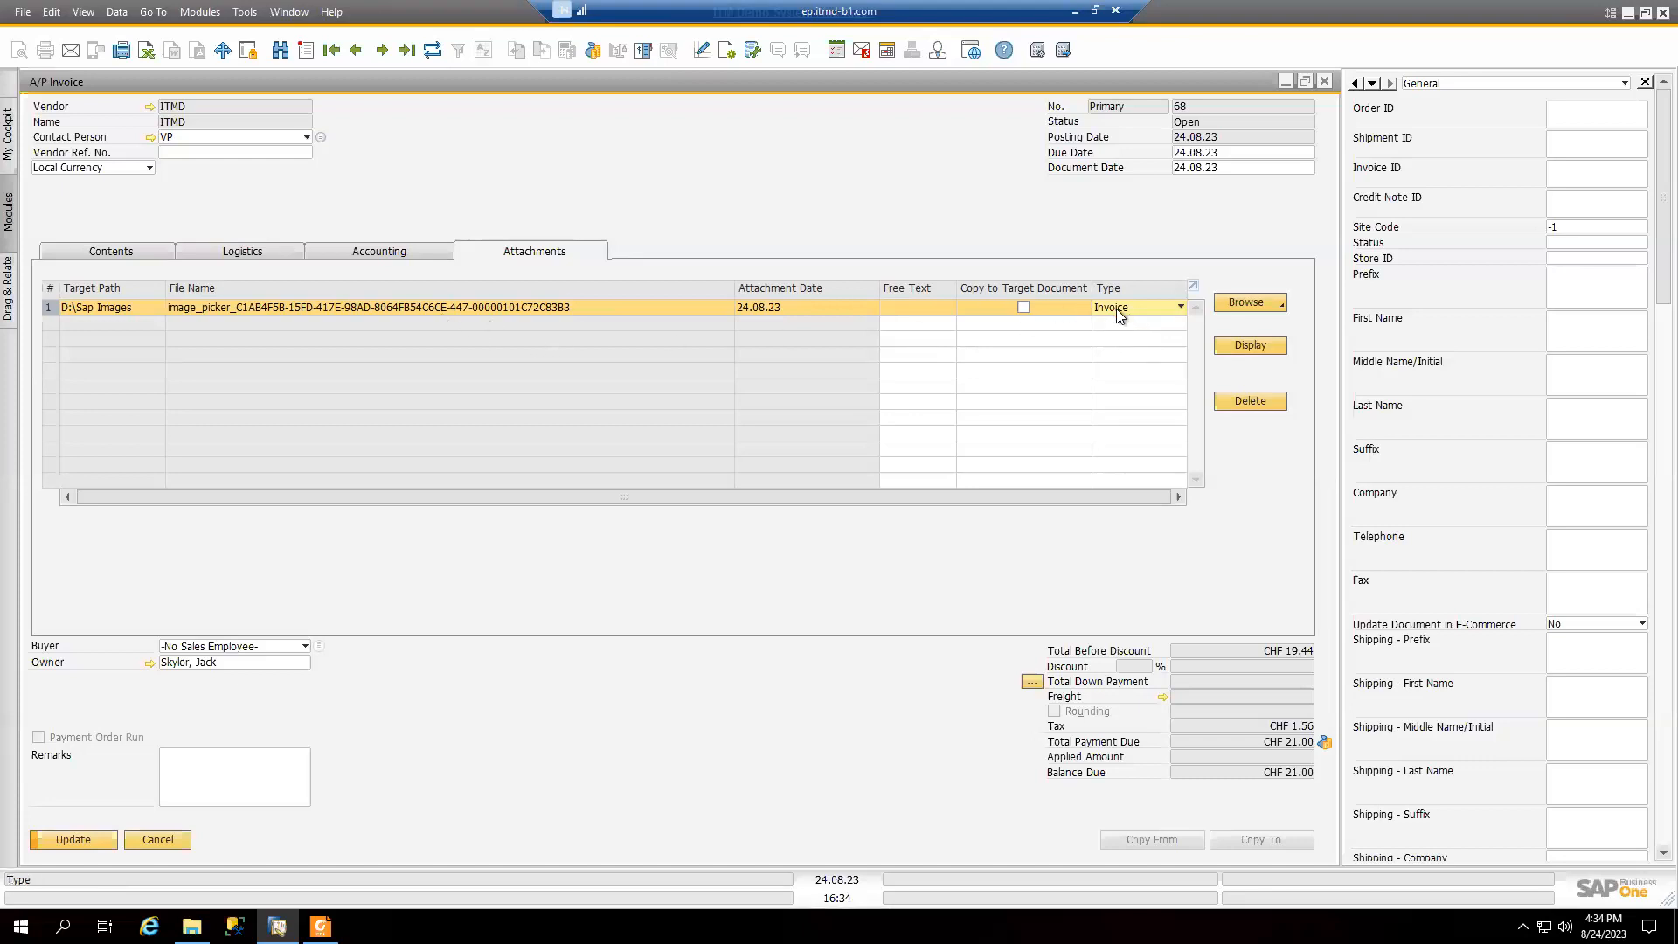
{"action": "left_click_drag", "start_coordinate": [1647, 289], "coordinate": [1648, 879]}
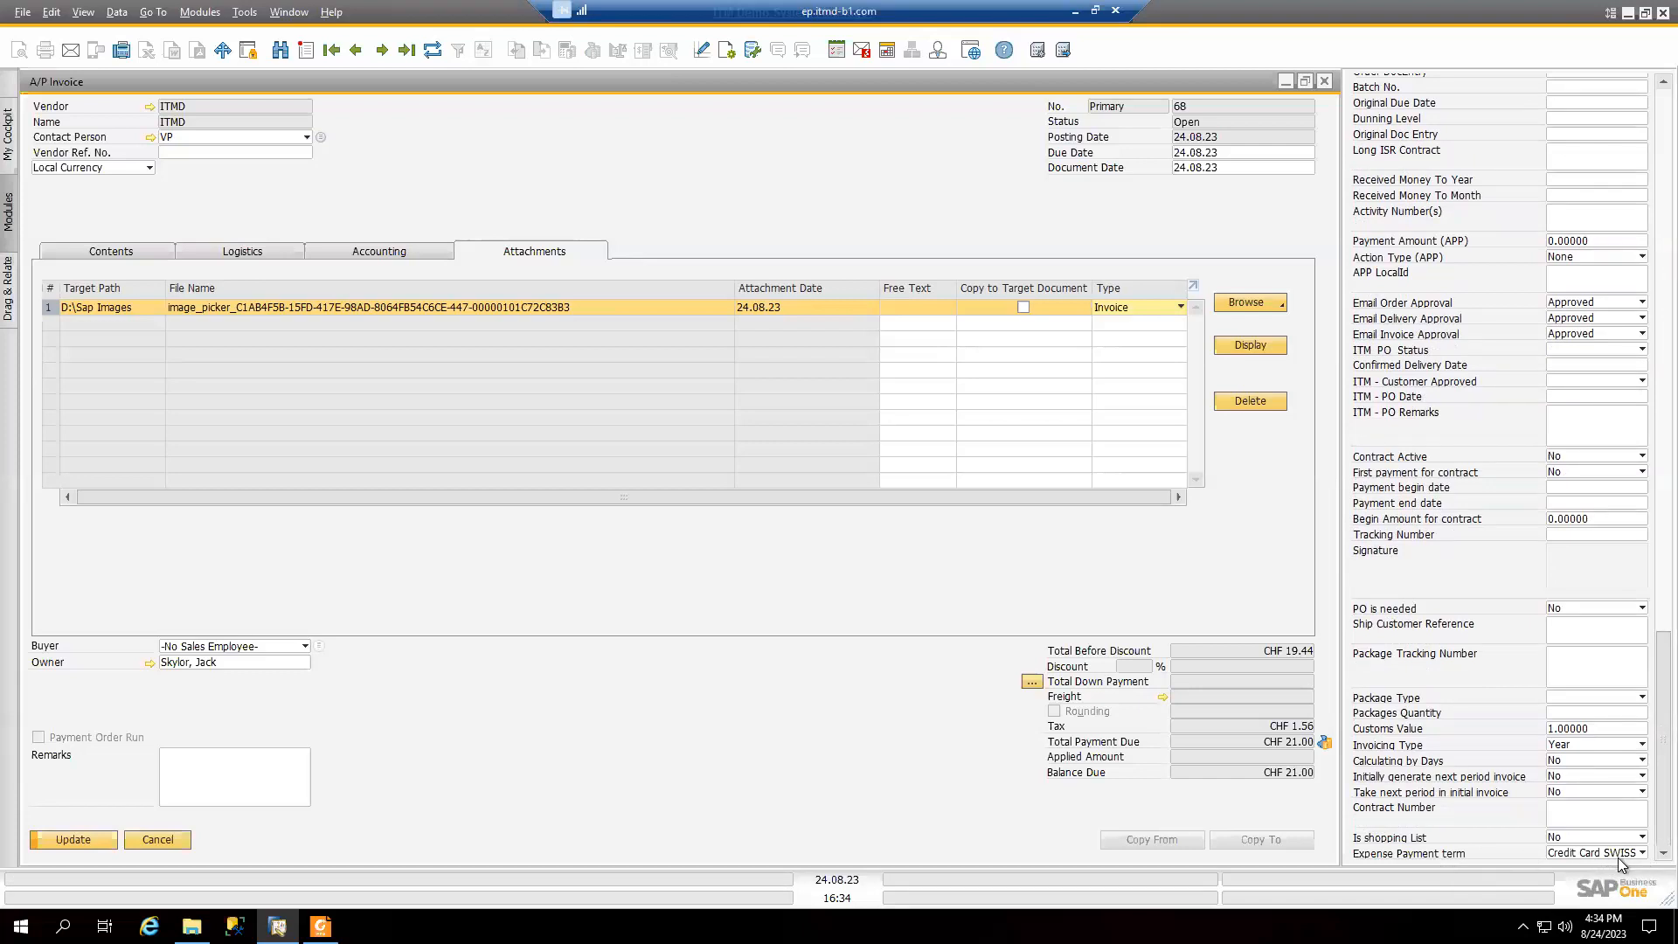
Switch to the web portal in Chrome and leave ITM Expense for the portal's start page
{"action": "left_click", "coordinate": [1075, 10]}
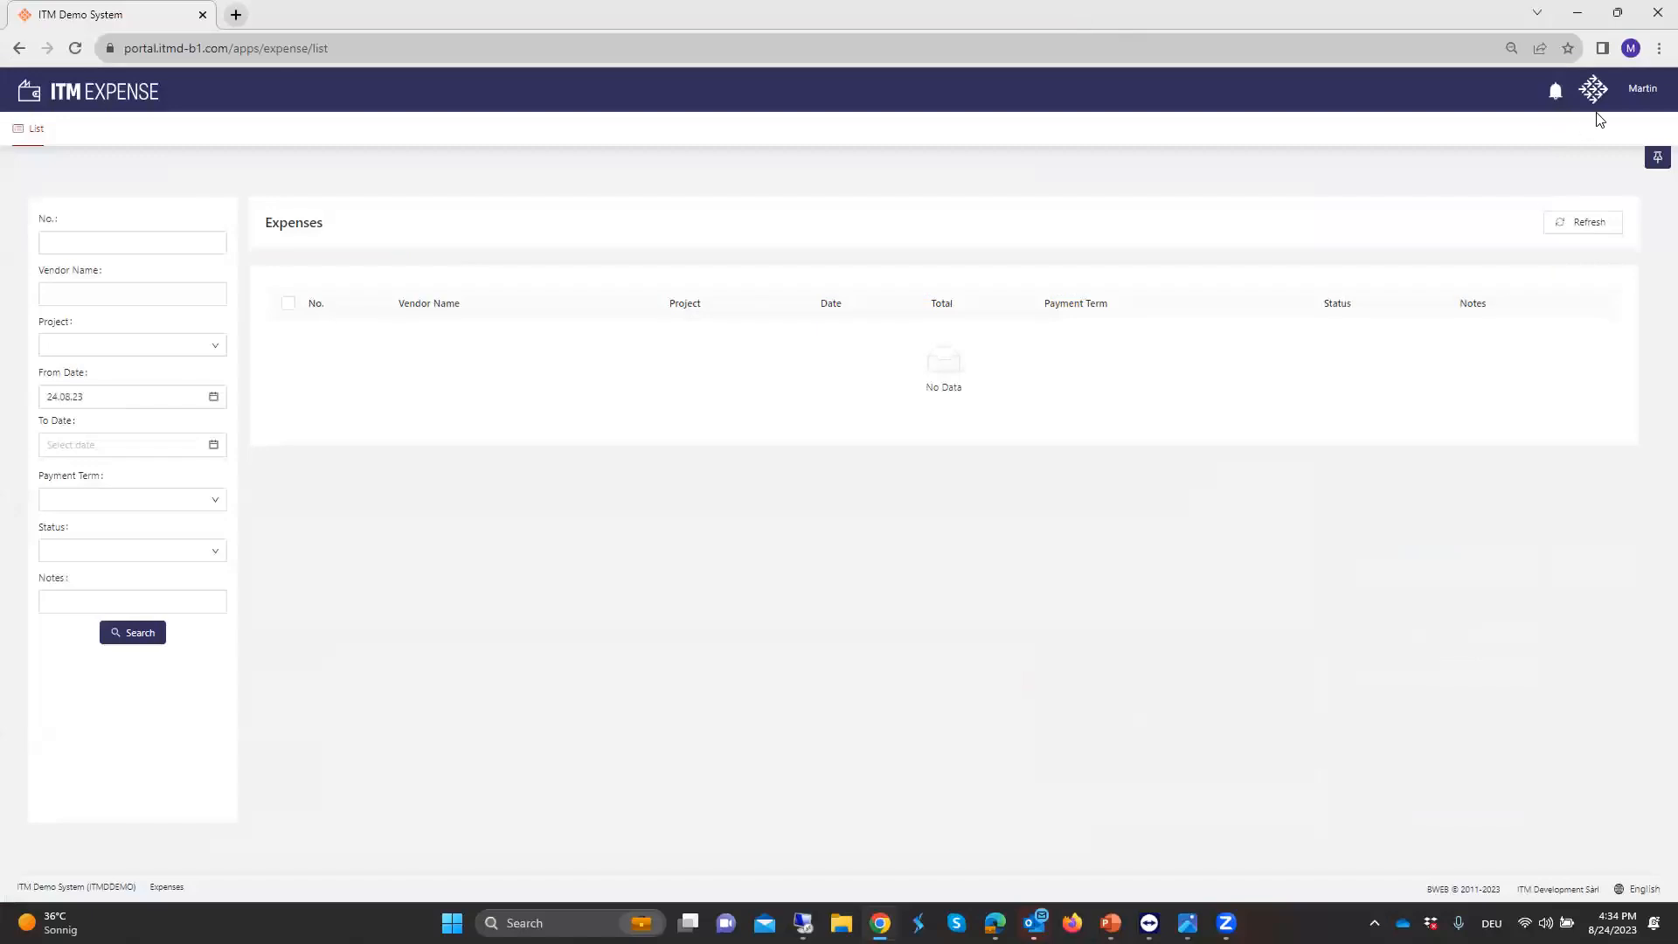
{"action": "left_click", "coordinate": [1597, 109]}
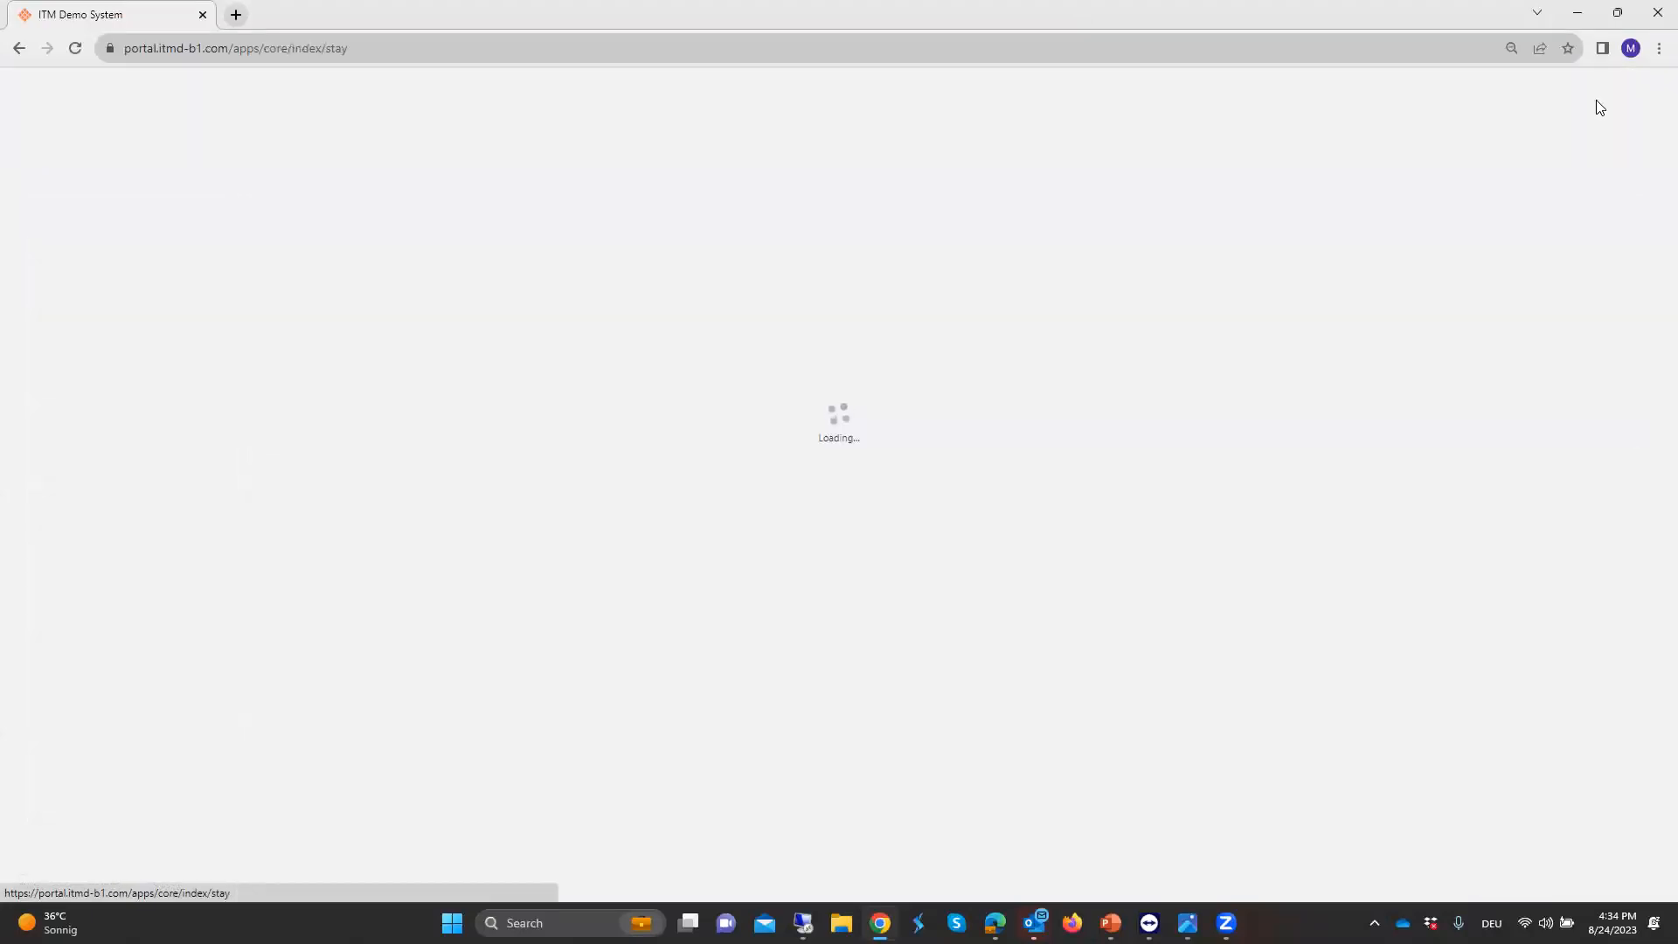